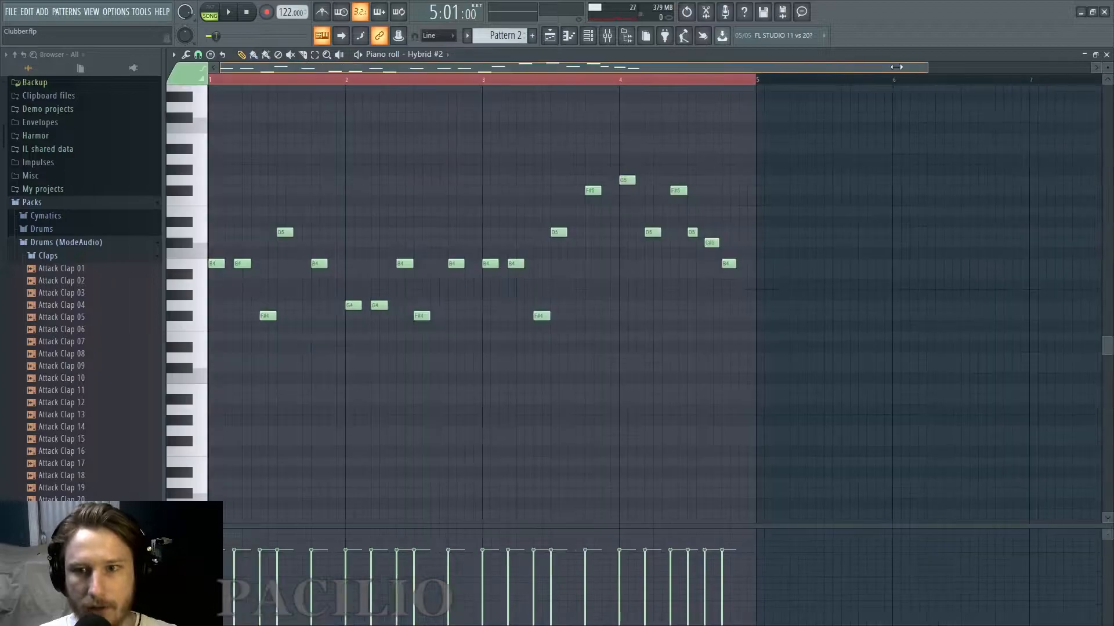
Transpose all the notes of the Hybrid #2 melody up one octave and play the pattern back.
key("space")
key("space")
left_click_drag(820, 133, 5, 443)
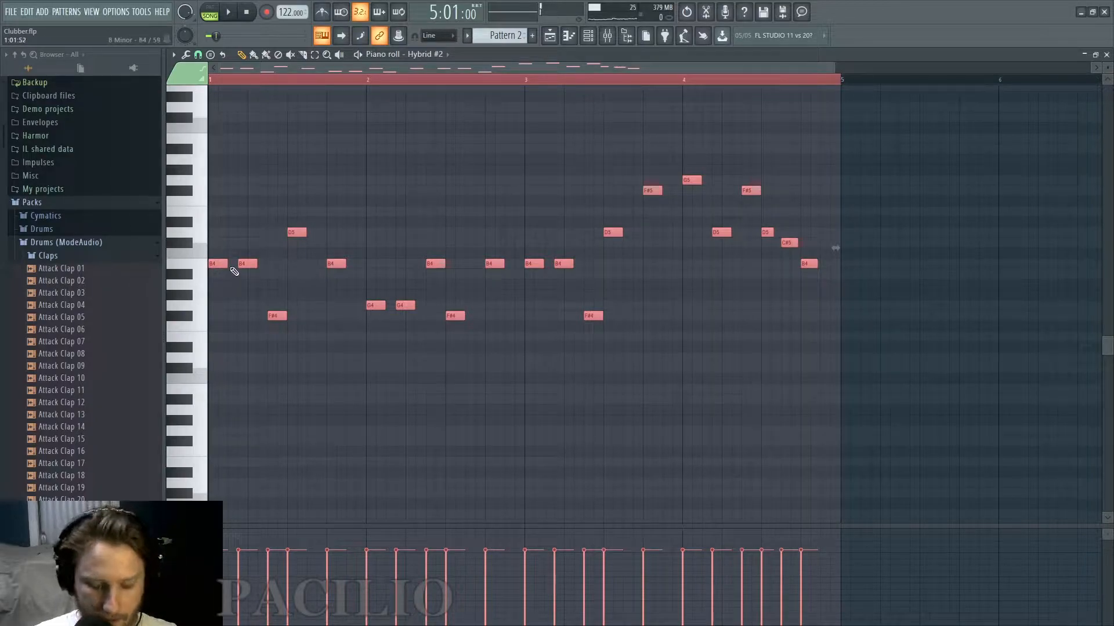
key("ctrl+Up")
key("space")
scroll(234, 272, "down", 1)
scroll(234, 275, "up", 5)
scroll(250, 279, "up", 7)
scroll(348, 267, "down", 1)
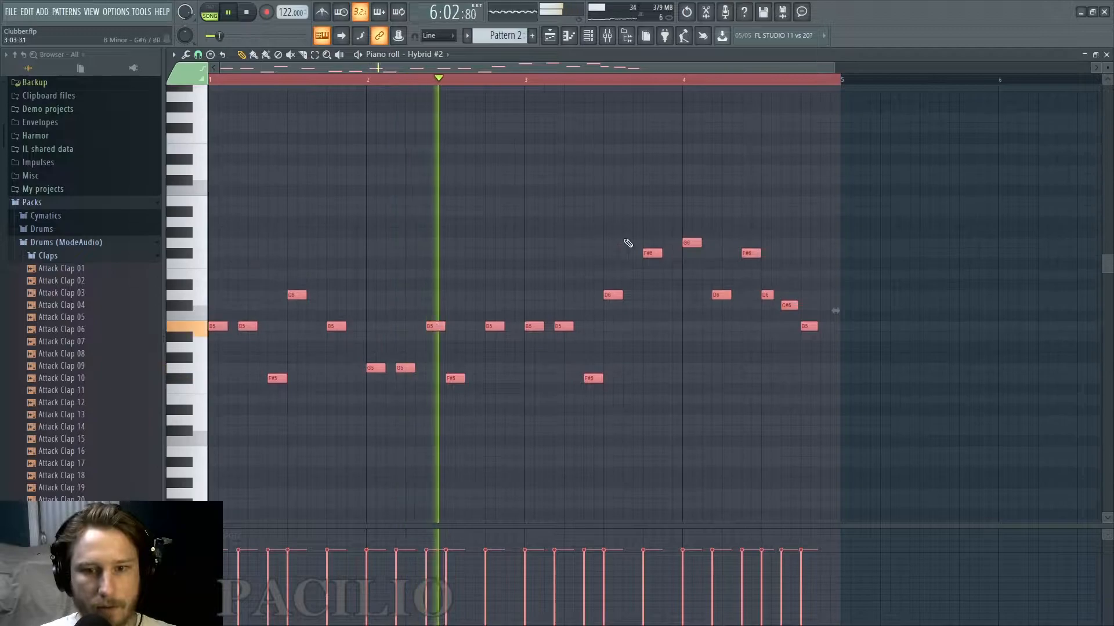
key("space")
Duplicate the whole melody one octave below the existing notes, starting on B4, and listen to the doubled melody.
left_click_drag(816, 197, 248, 458)
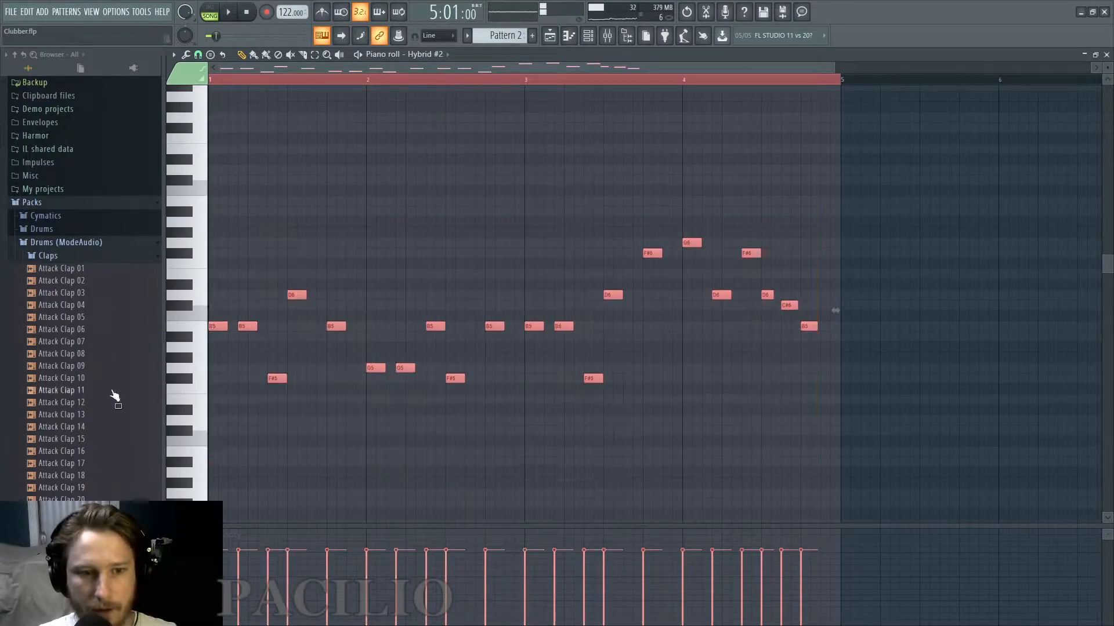
scroll(253, 313, "down", 6)
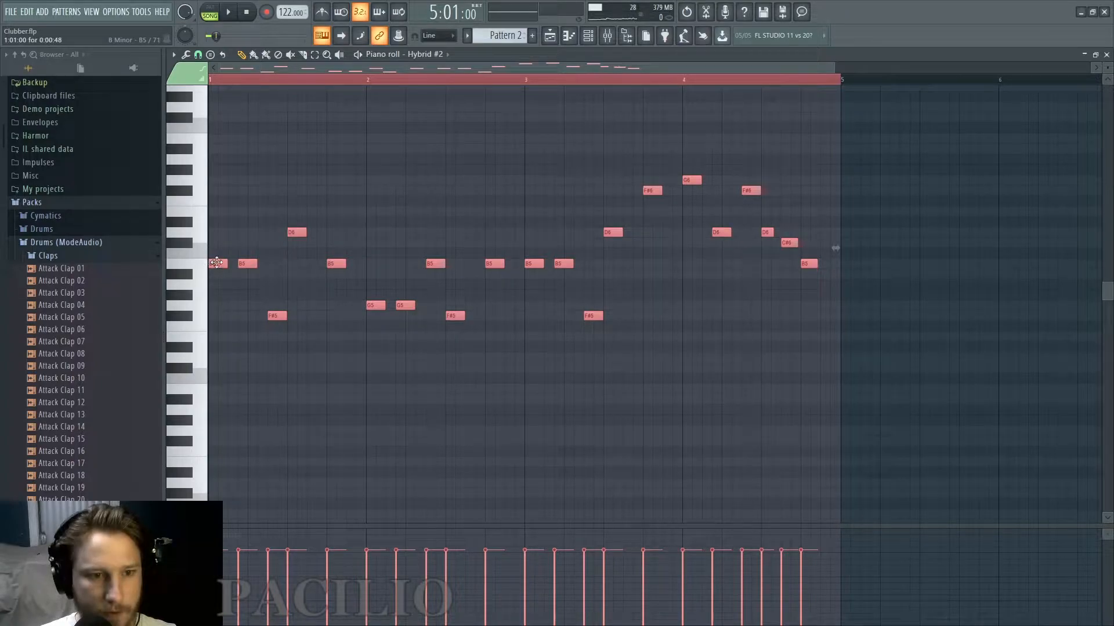
left_click_drag(210, 265, 203, 395)
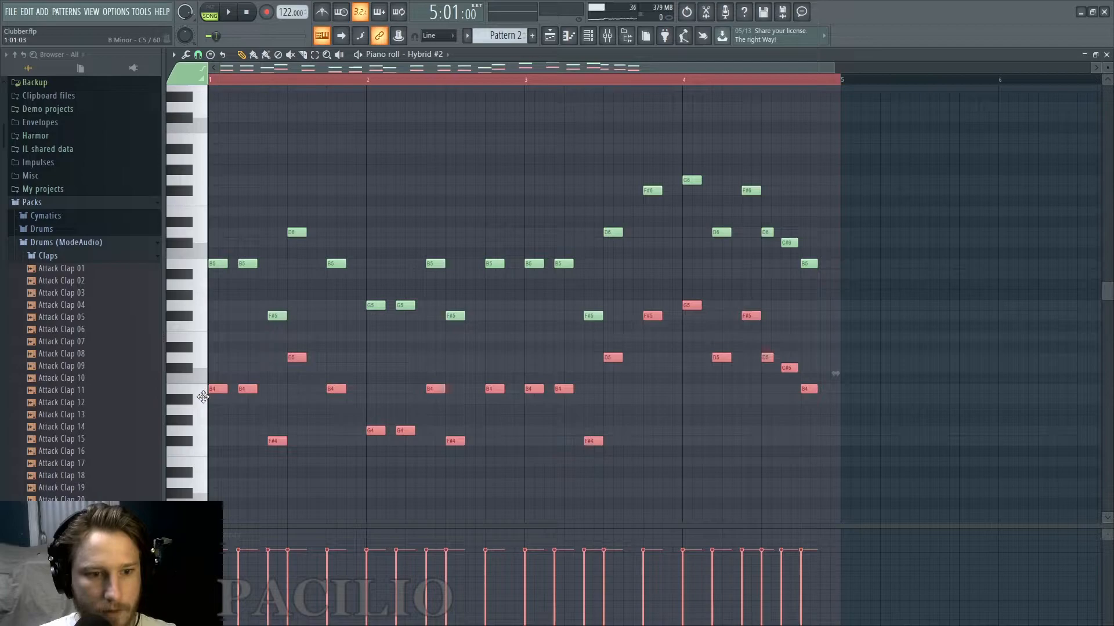
key("space")
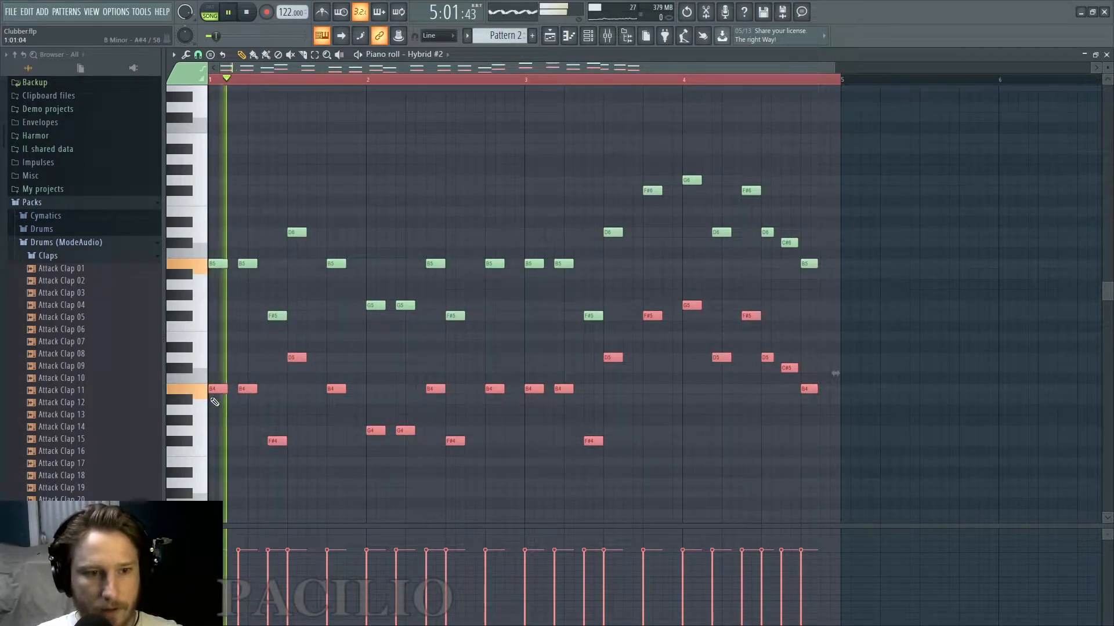
key("space")
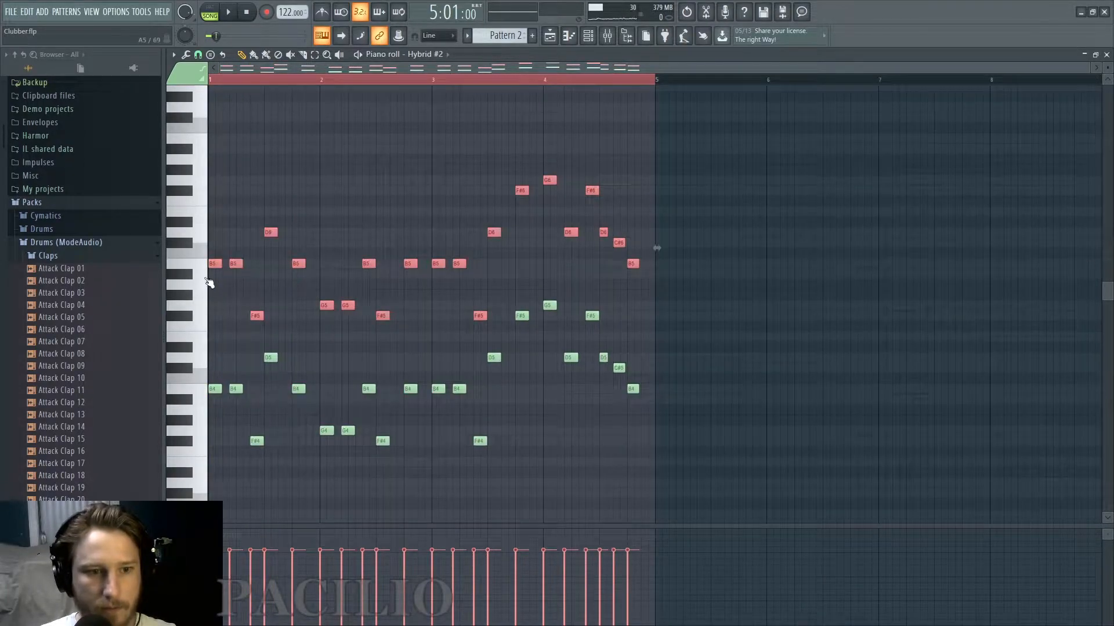
Shift the upper-octave notes slightly later so the first one starts at 1:01:05, checking the offset during playback.
scroll(209, 273, "up", 6)
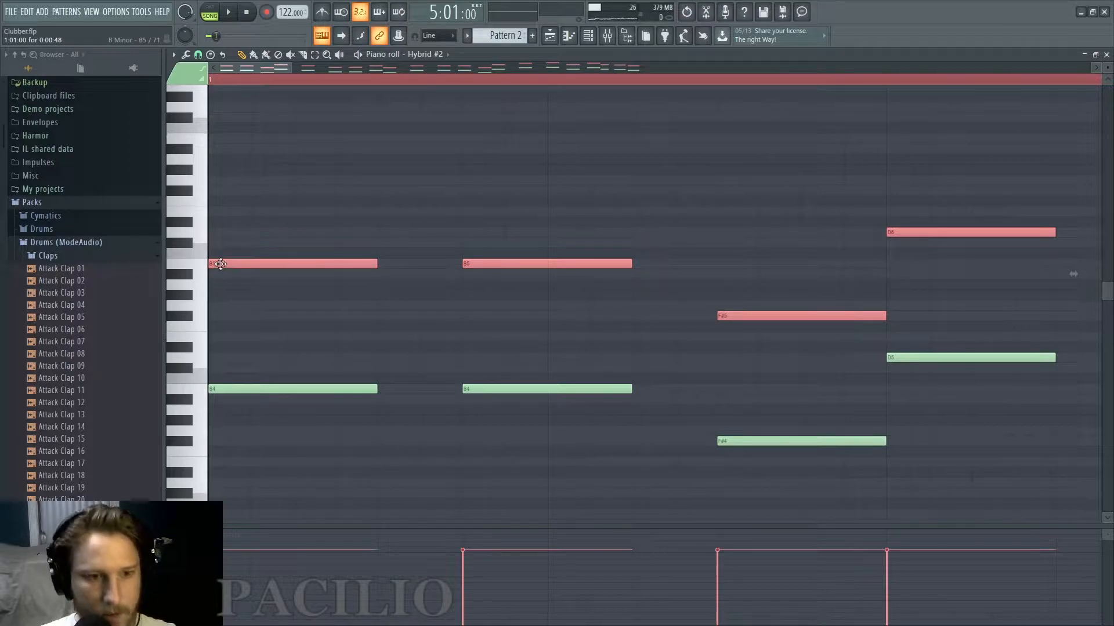
left_click_drag(221, 265, 233, 265)
key("space")
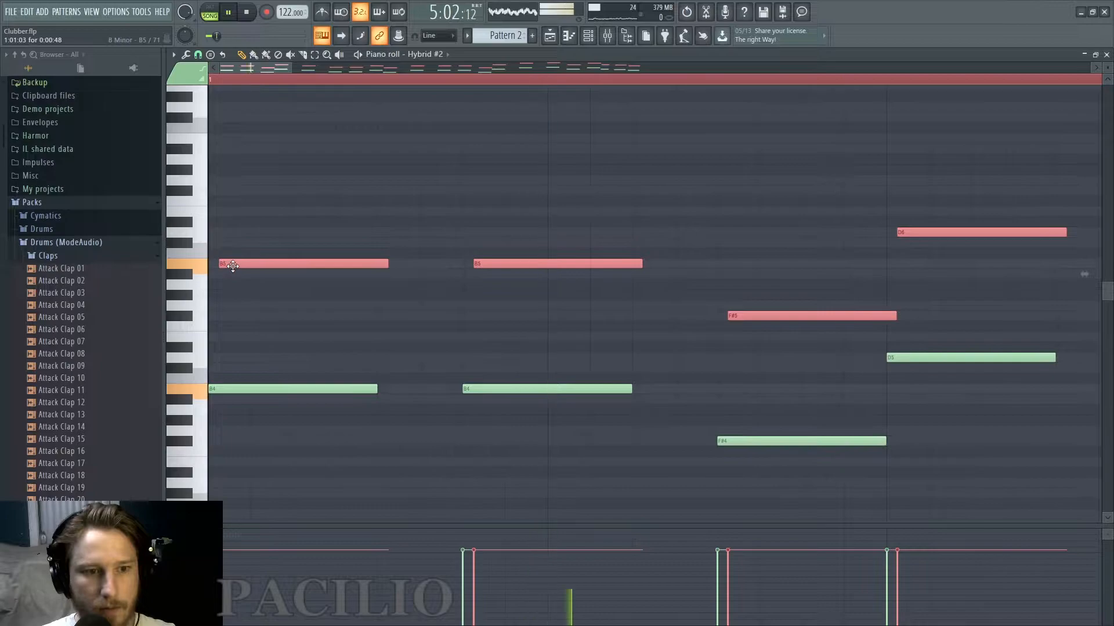
left_click_drag(233, 266, 237, 268)
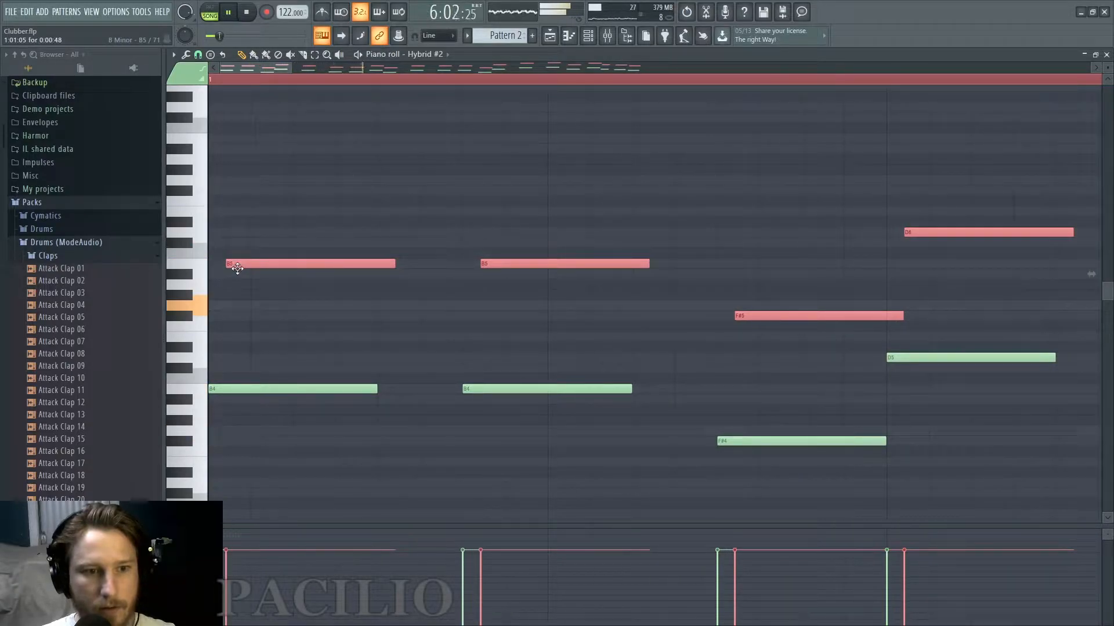
key("space")
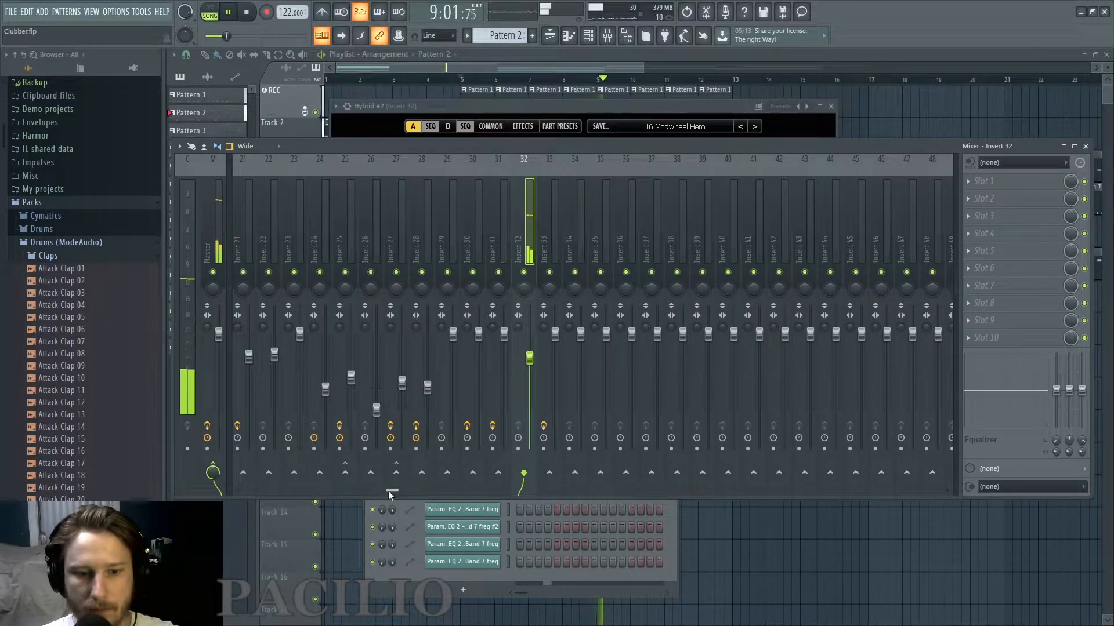
Lower the volume faders of Insert 15 and Insert 19 in the mixer while the song plays.
left_click_drag(388, 492, 207, 496)
key("space")
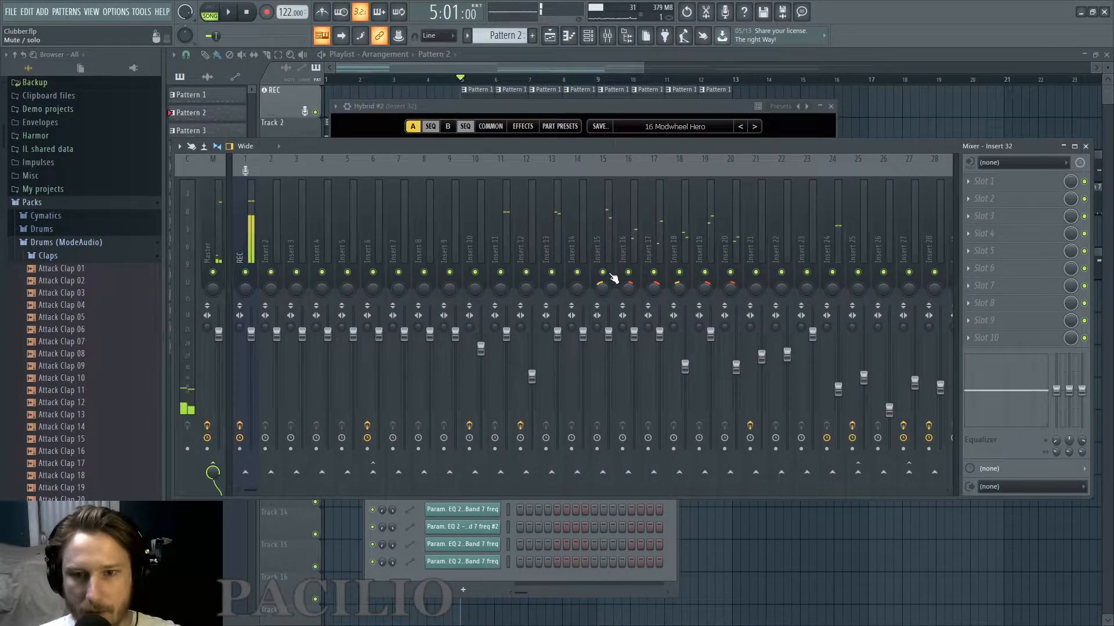
key("space")
left_click(612, 336)
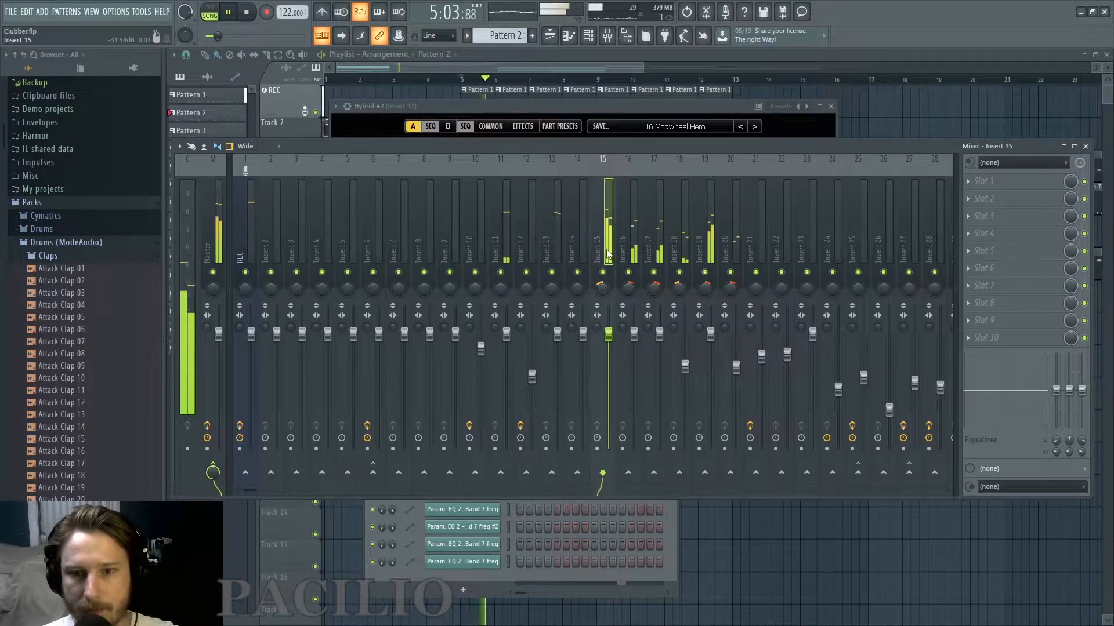
left_click_drag(616, 342, 617, 372)
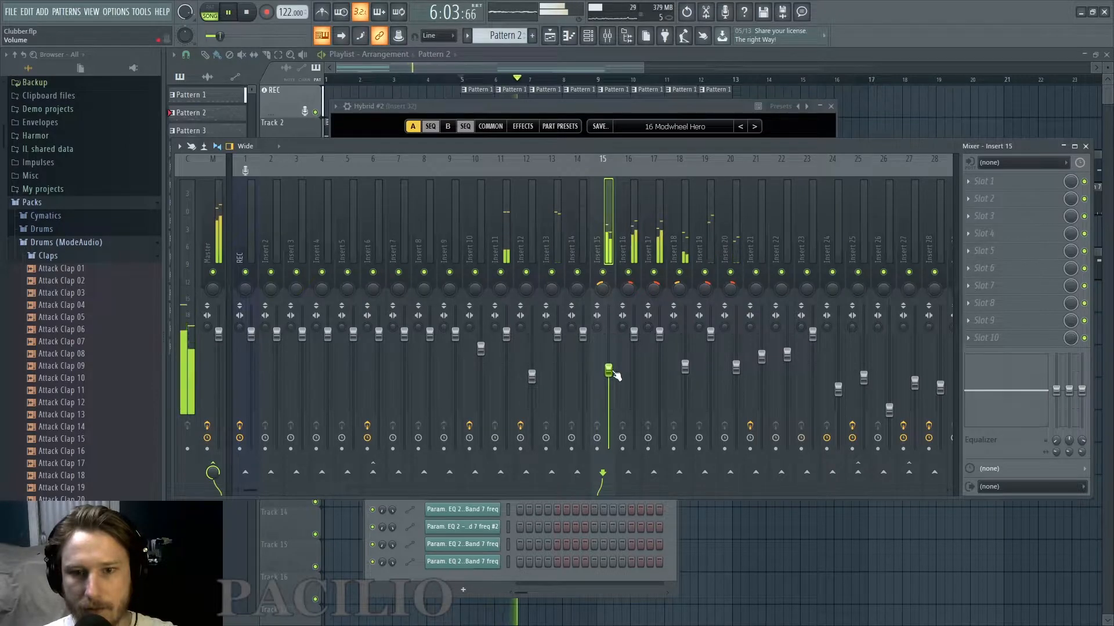
left_click_drag(711, 336, 711, 354)
Check the panning of Inserts 15, 16, 17, 19 and 20, and lower Insert 20's volume to 69%.
left_click_drag(705, 292, 680, 297)
left_click(656, 290)
left_click(629, 290)
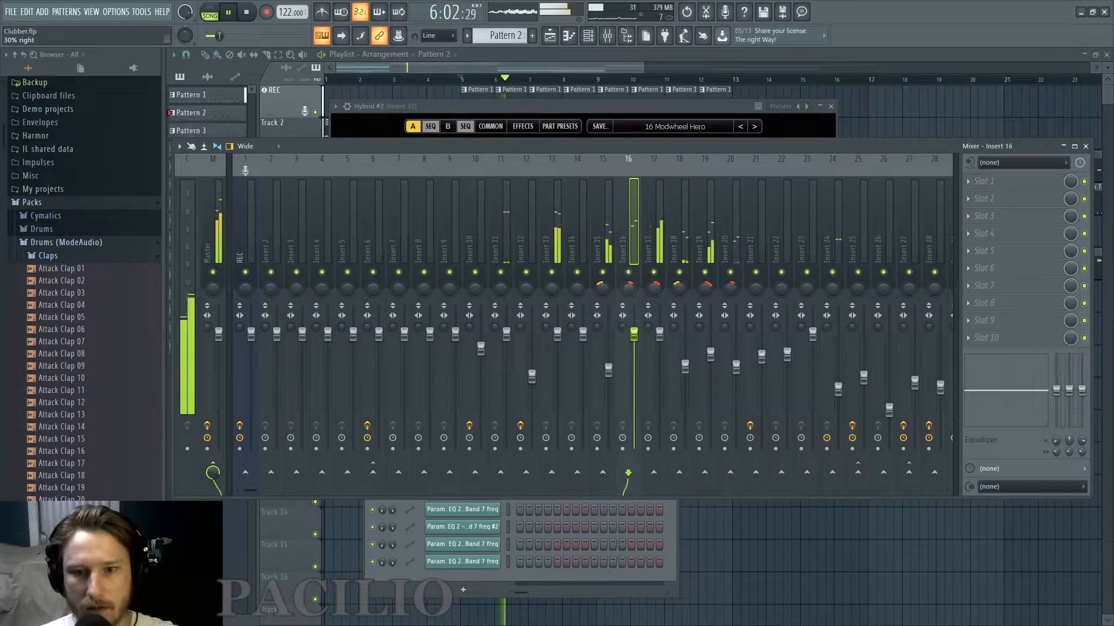
left_click(603, 290)
left_click(731, 290)
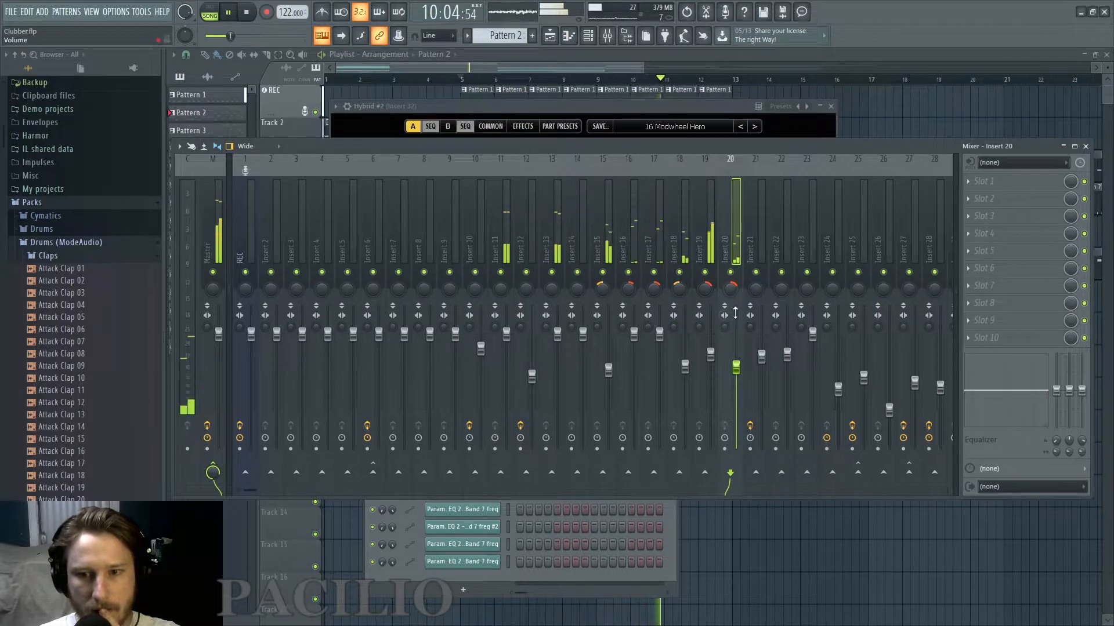
left_click_drag(738, 368, 737, 370)
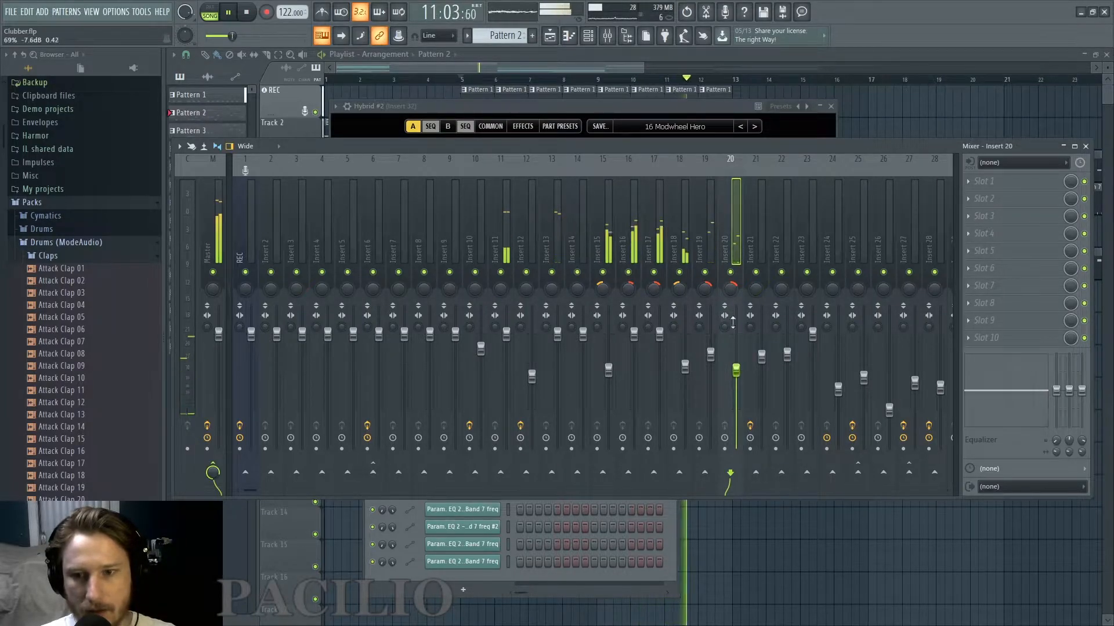
key("space")
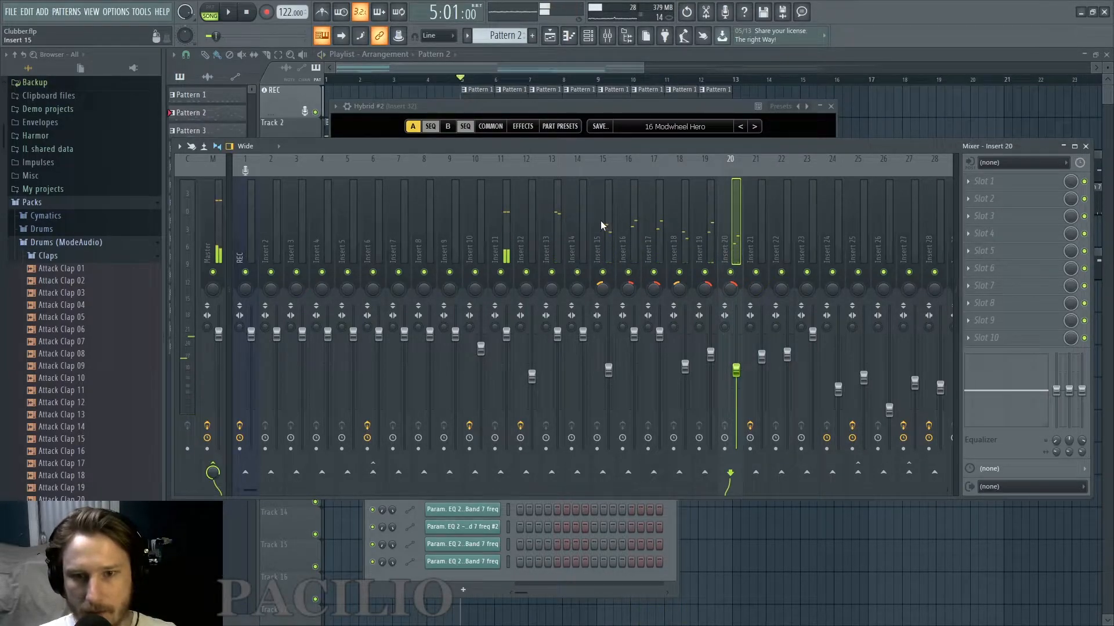
Check the percussion channels in the channel rack, and route mixer Inserts 11 to 22 to Insert 23 only.
left_click(590, 35)
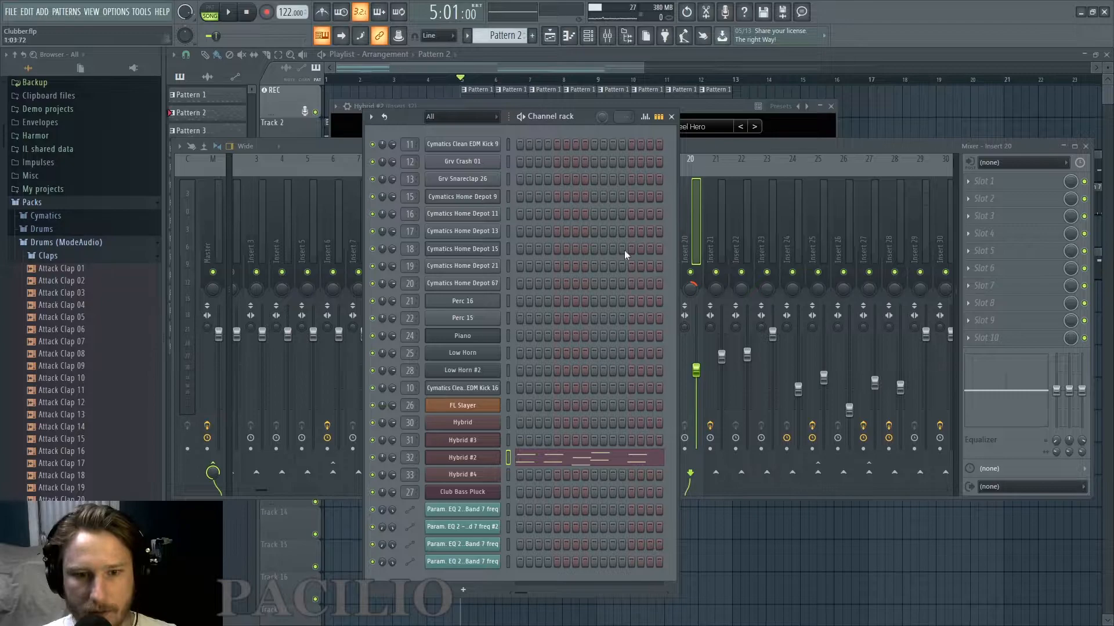
left_click(471, 218)
left_click_drag(470, 218, 726, 223)
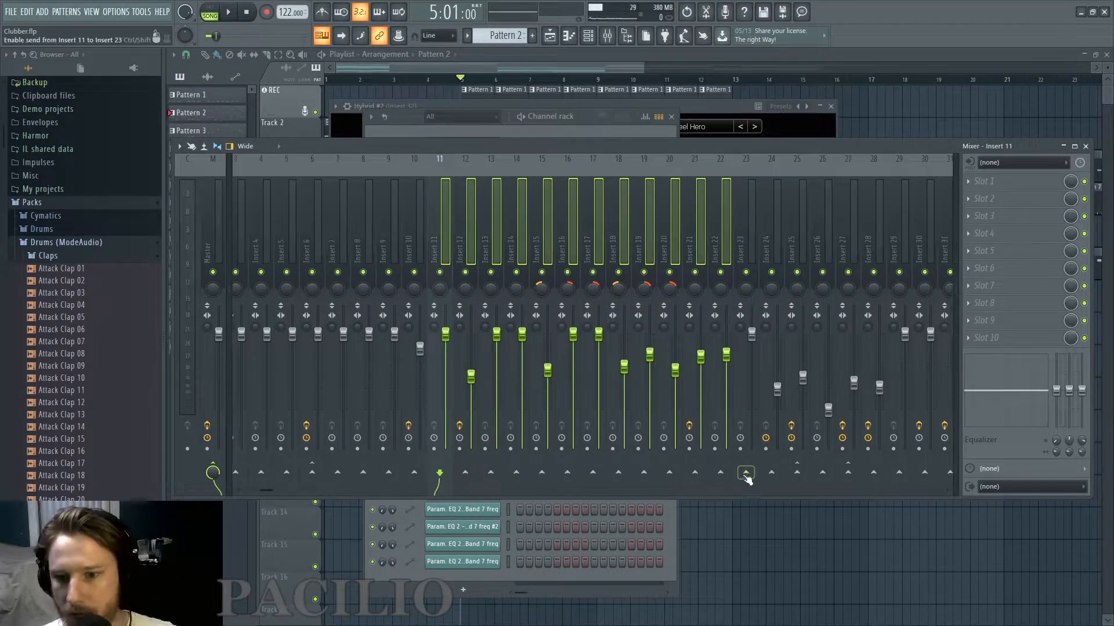
right_click(746, 472)
left_click(777, 484)
right_click(746, 470)
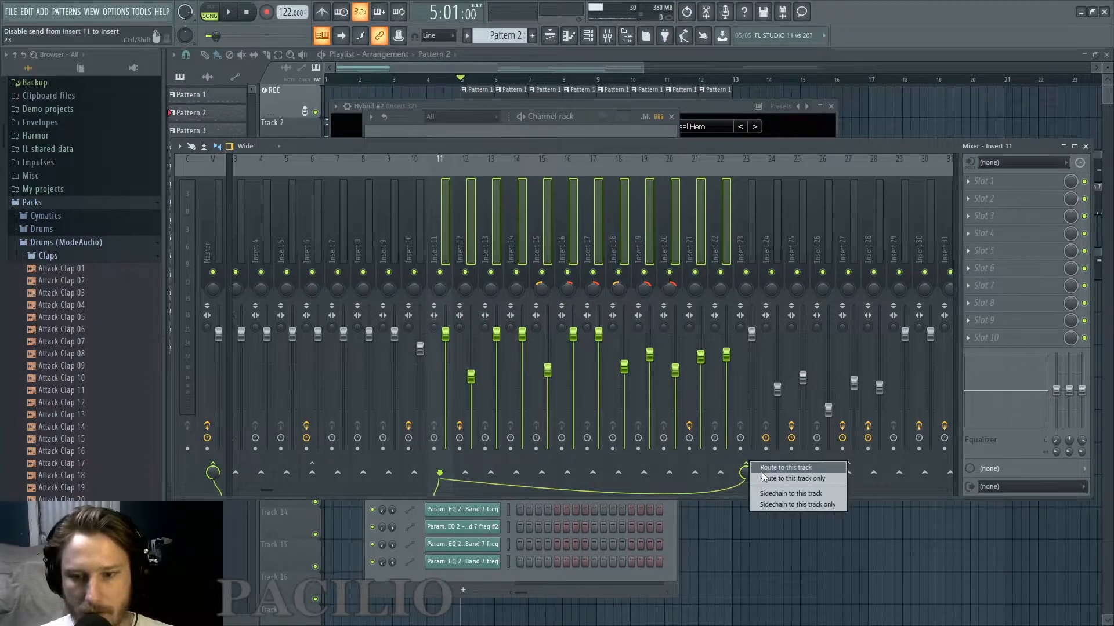
left_click(766, 479)
left_click(722, 224)
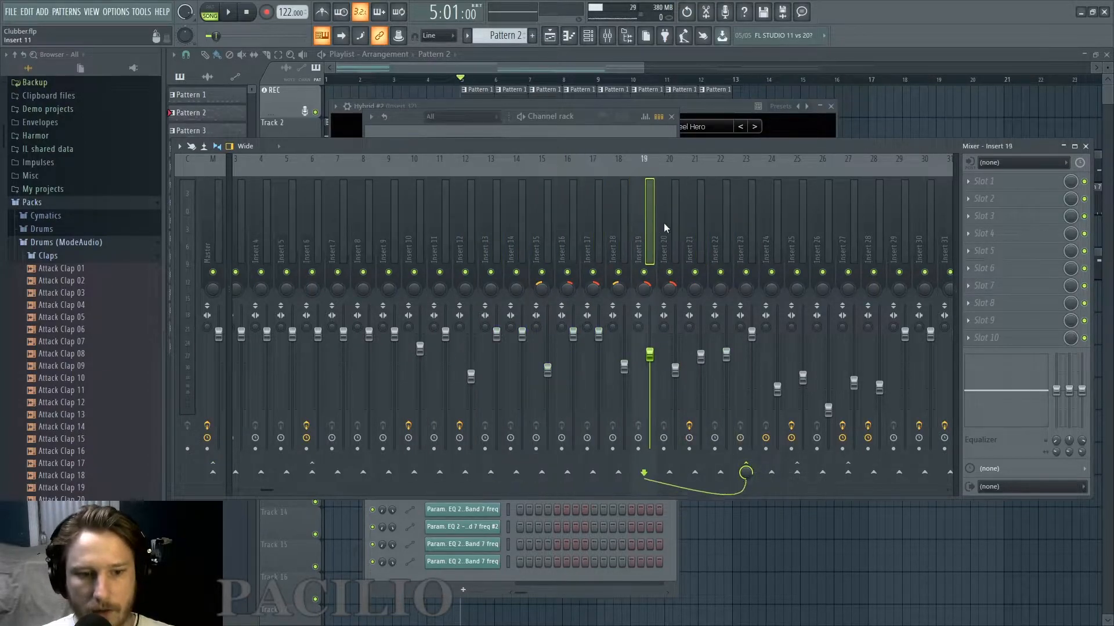
Play the routed percussion through Insert 23 and load Fruity Convolver in that insert's first effect slot.
key("space")
left_click(750, 226)
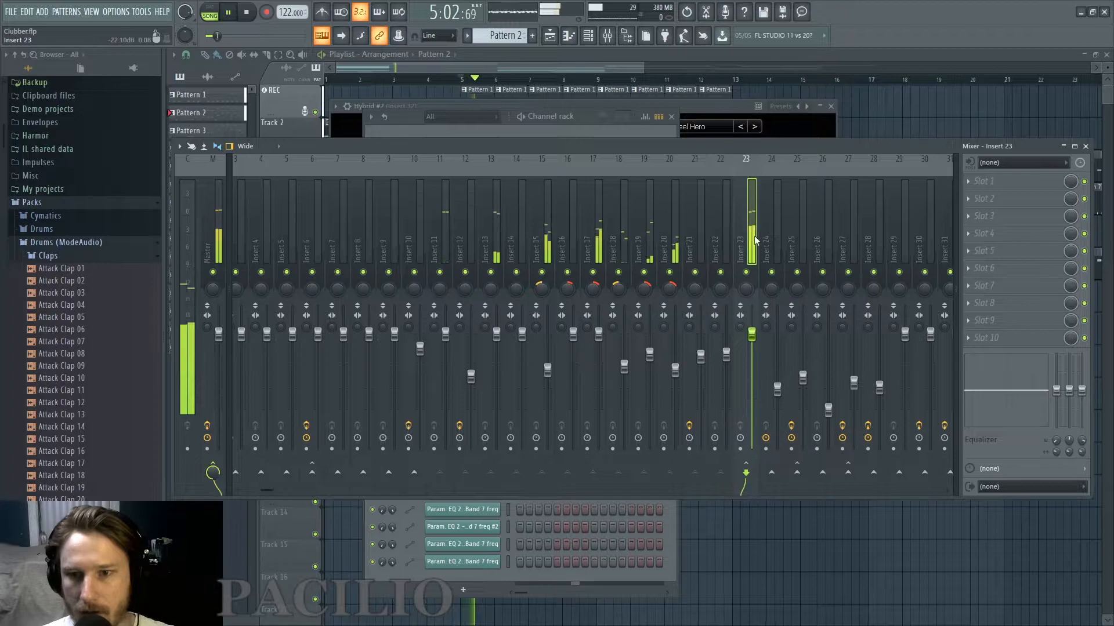
left_click(973, 183)
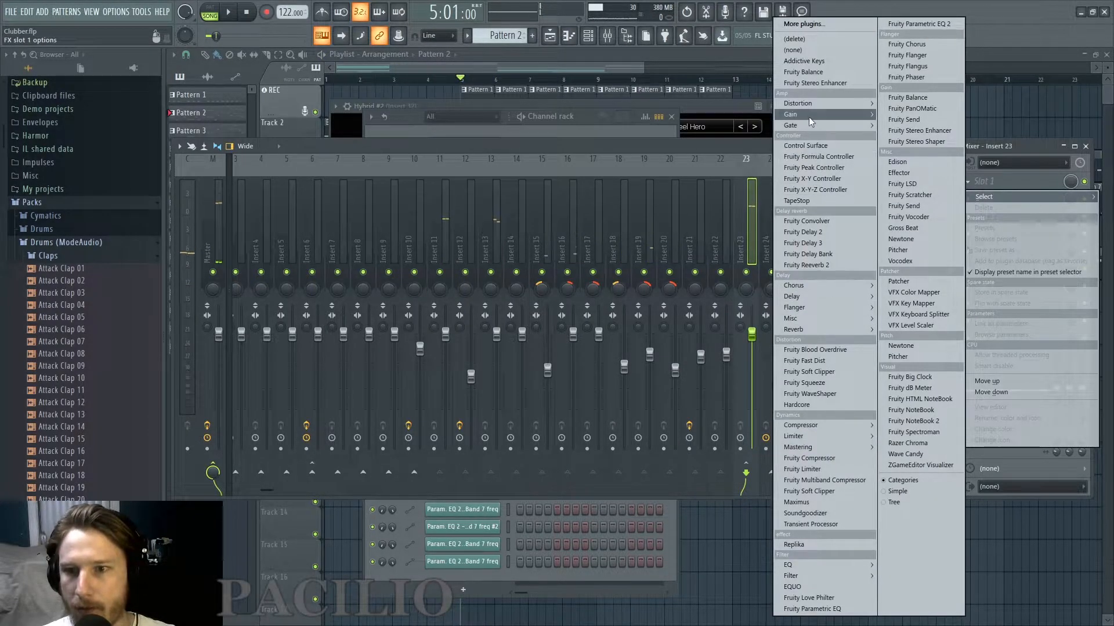
left_click(825, 222)
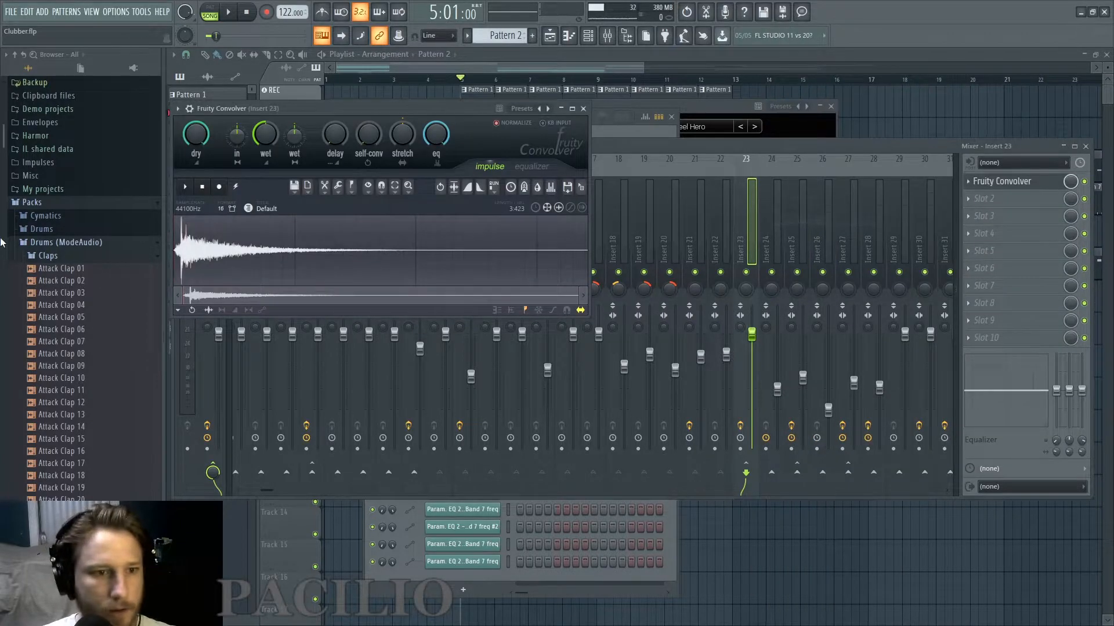
Browse the Real Spaces impulses and preview the civic hall, swimming pool and 250-seat hall samples.
scroll(3, 135, "down", 1)
scroll(12, 151, "up", 2)
left_click(26, 205)
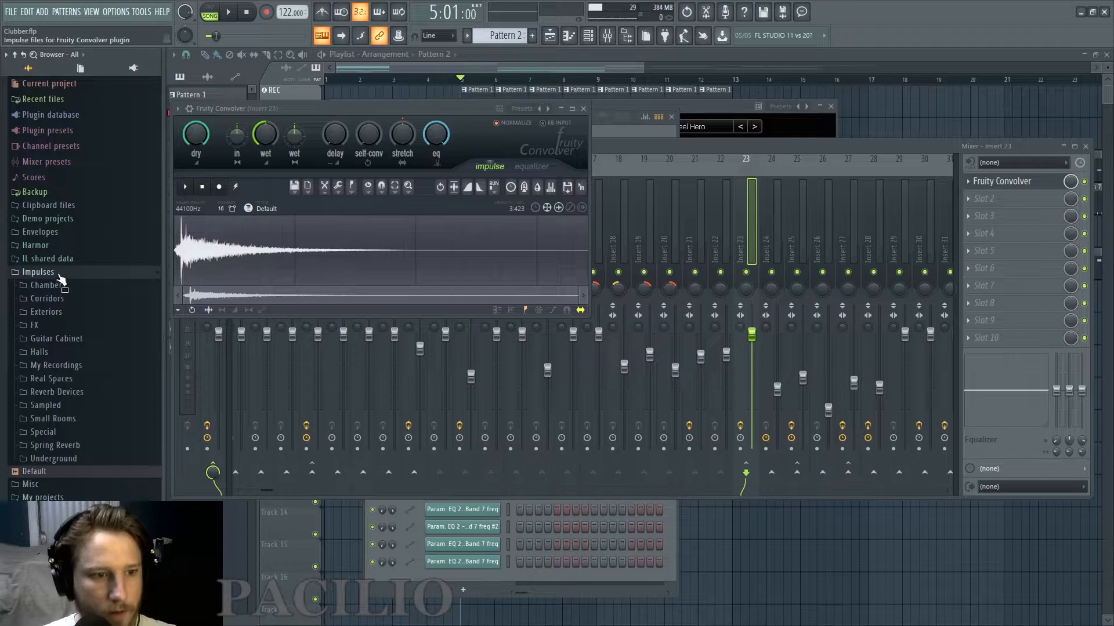
left_click(47, 380)
scroll(58, 348, "down", 3)
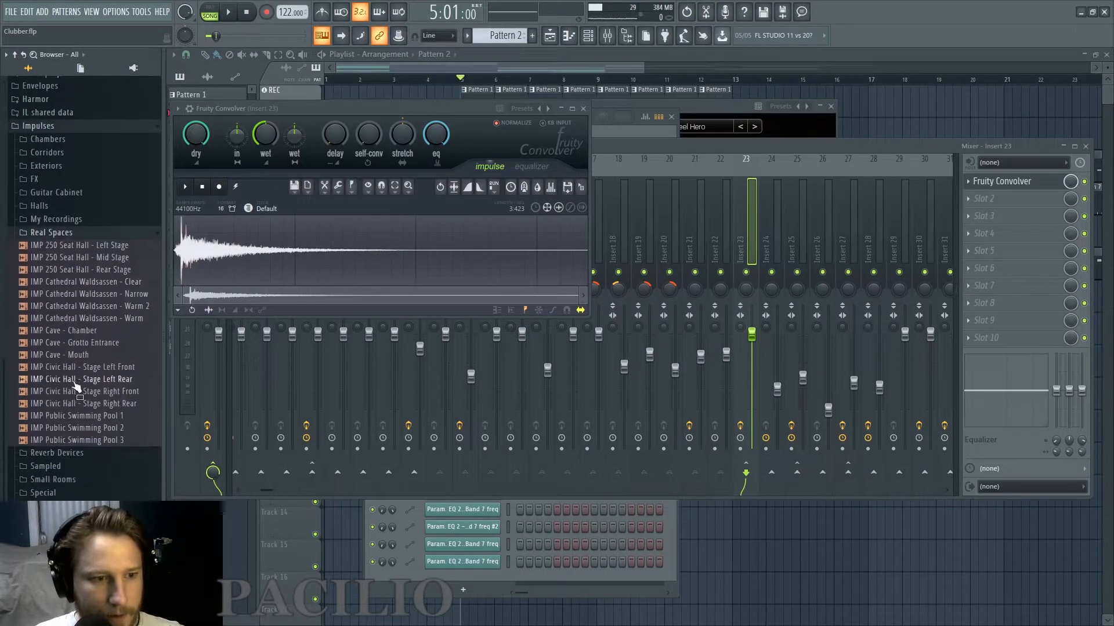
left_click(75, 380)
left_click(75, 405)
left_click(77, 416)
left_click(83, 441)
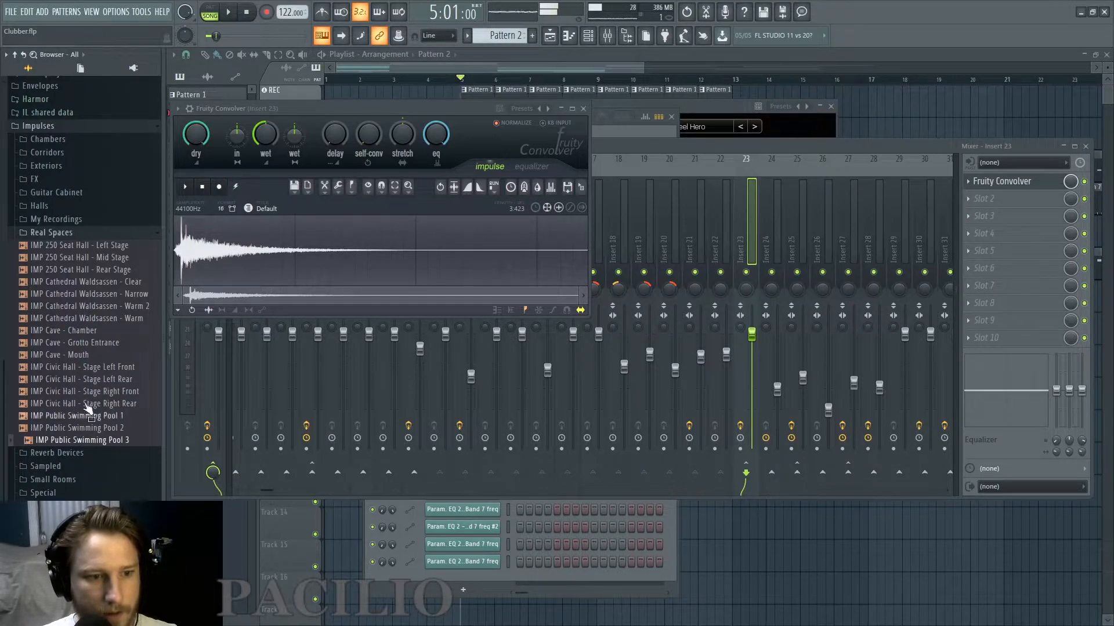
left_click(88, 246)
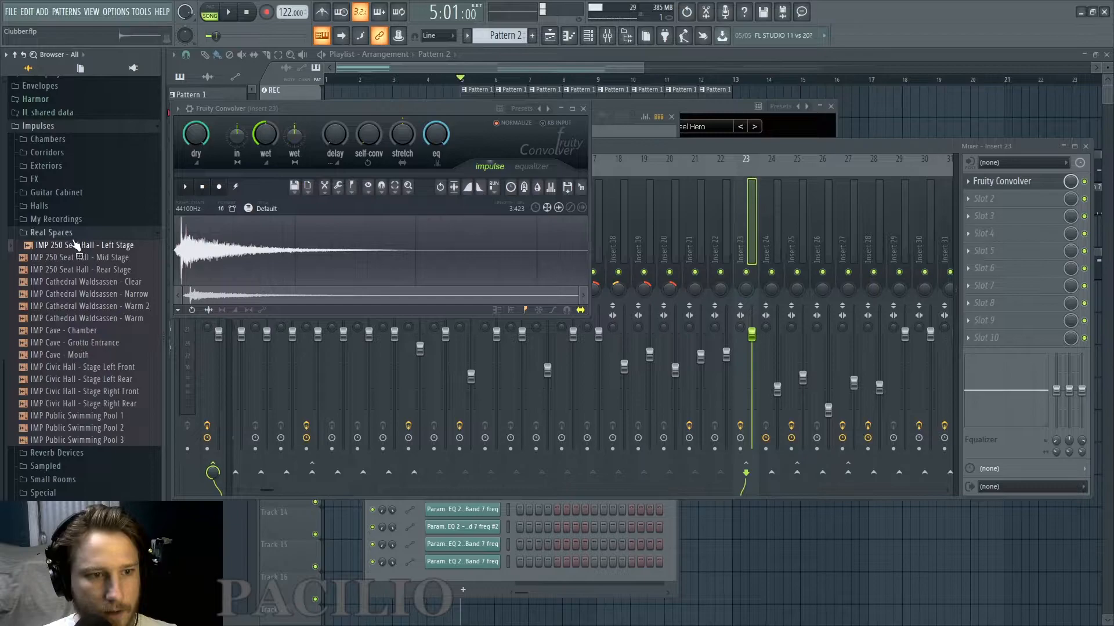
Load the Hollow Train Car Hit With Stick (Train Drum) impulse from My Recordings into Fruity Convolver and listen to it.
left_click(70, 233)
left_click(70, 366)
left_click(73, 379)
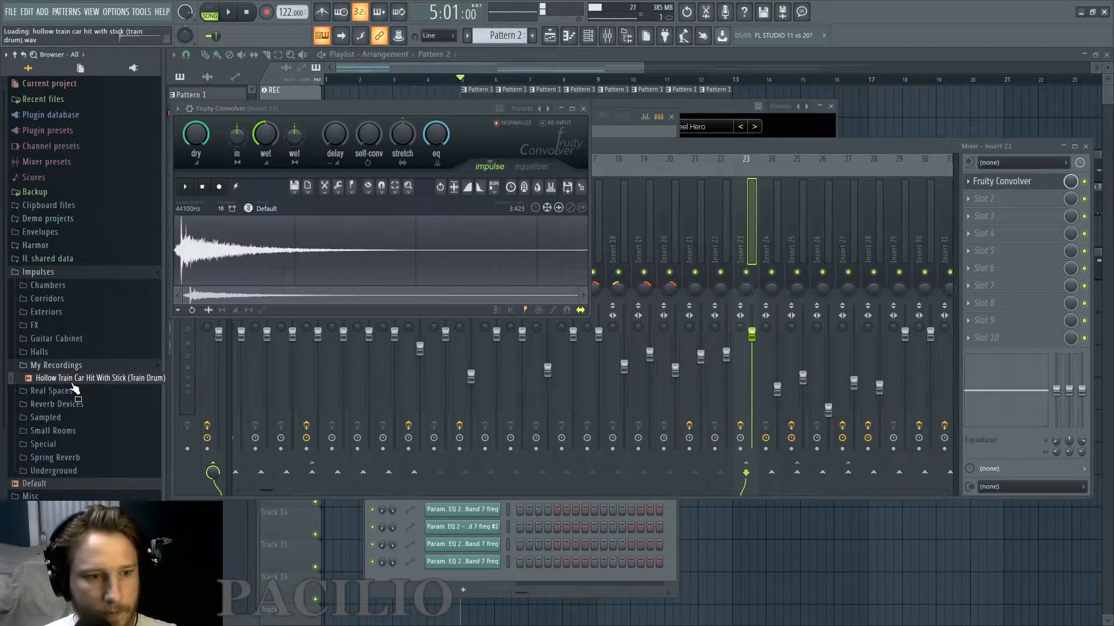
left_click_drag(83, 384, 254, 264)
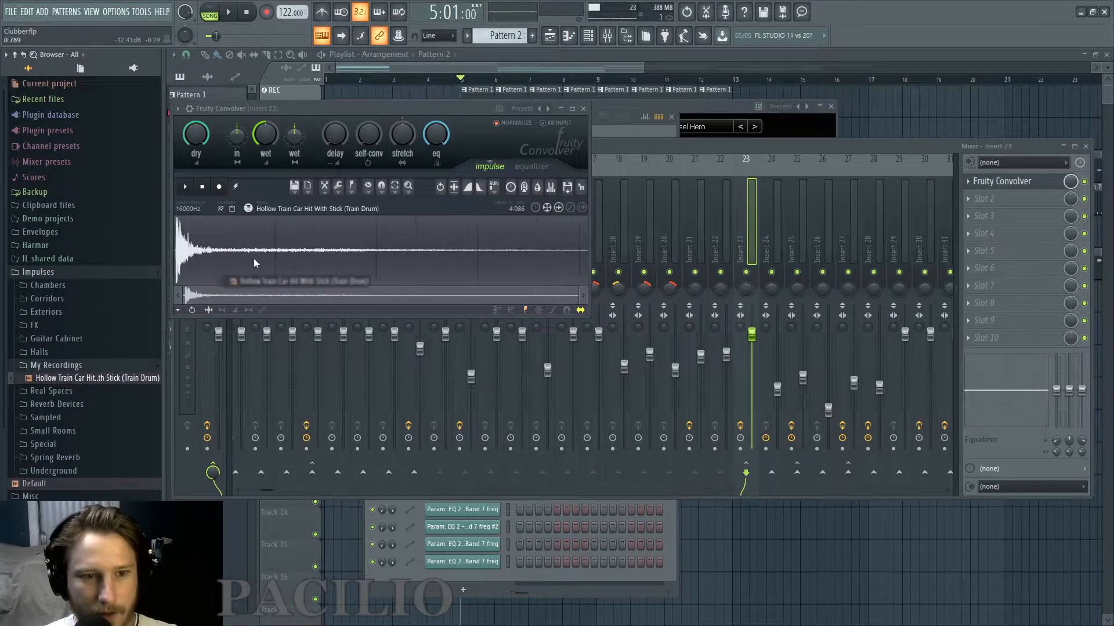
key("space")
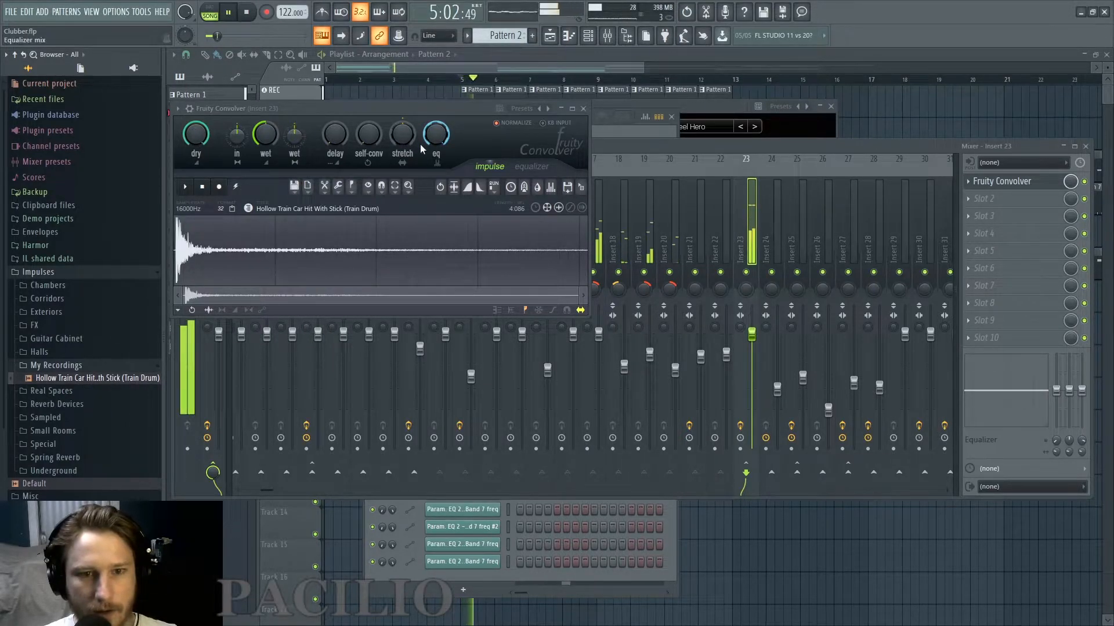
key("space")
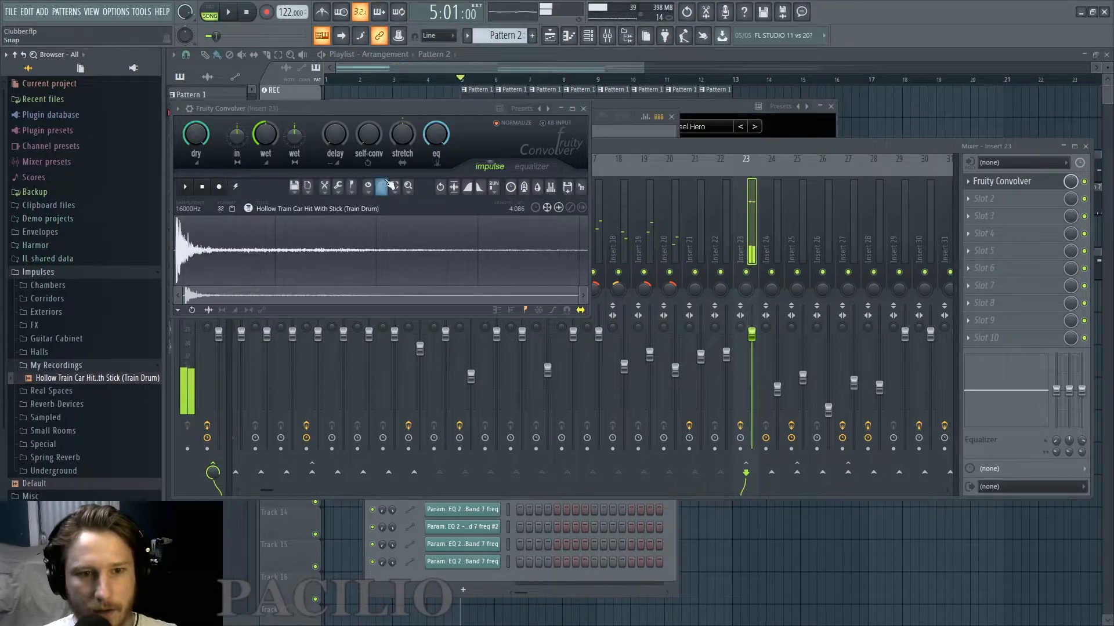
Draw a low cut up to about 190 Hz on Fruity Convolver's equalizer curve and listen to the filtered reverb.
left_click(530, 166)
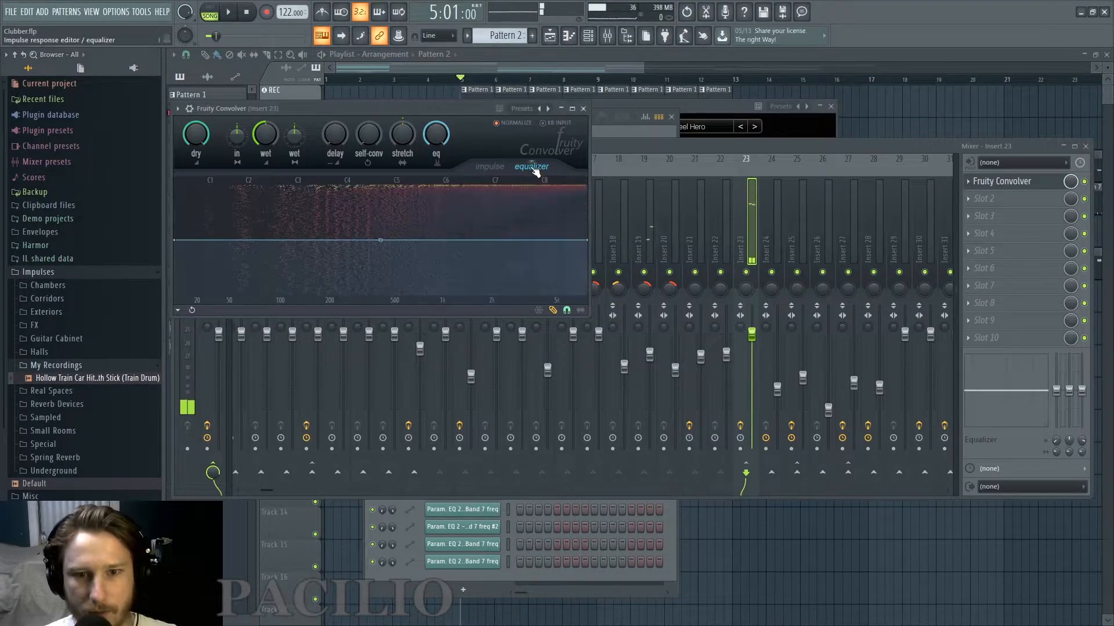
left_click_drag(298, 243, 195, 313)
mouse_move(210, 398)
left_mouse_down()
mouse_move(301, 323)
mouse_move(329, 259)
left_mouse_up()
key("space")
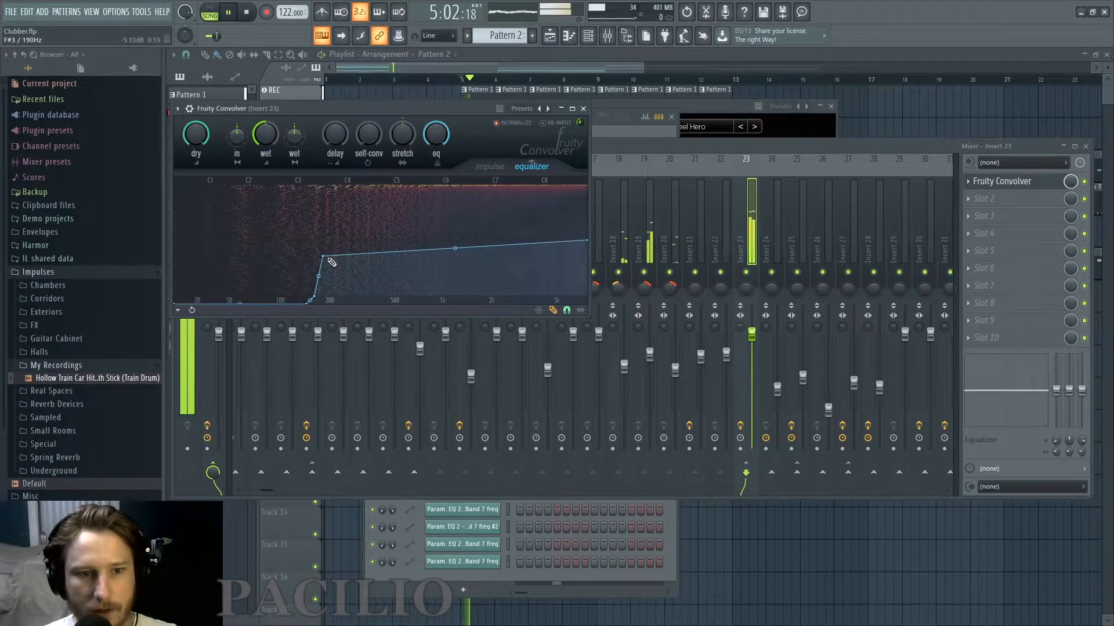
key("space")
Redraw Fruity Convolver's equalizer curve with a gradual low roll-off and raised highs while listening to the percussion.
left_click(642, 276)
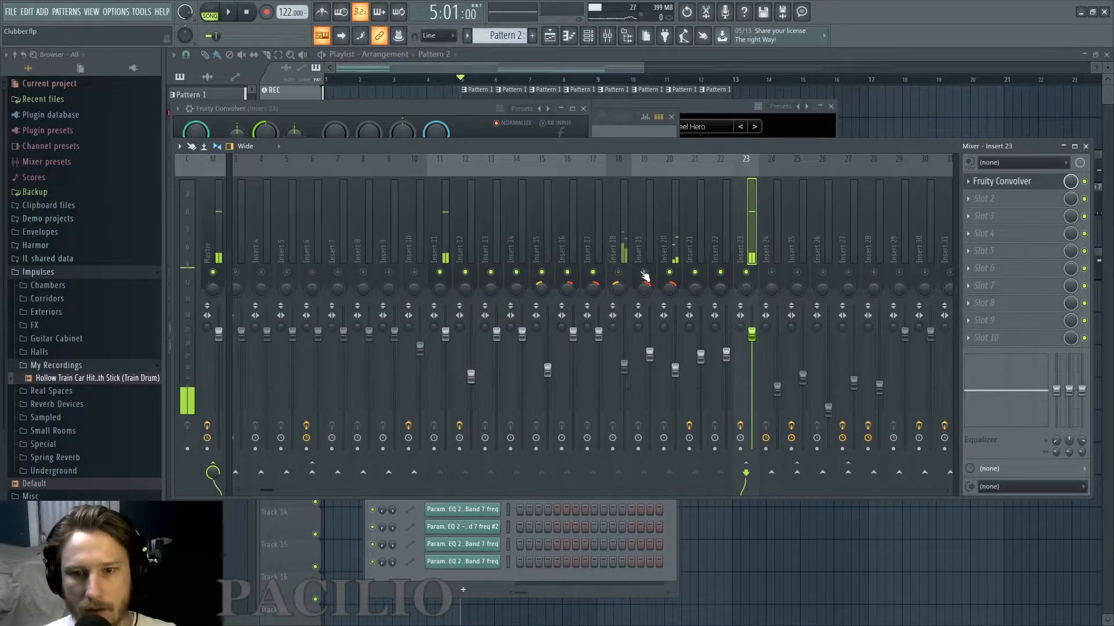
left_click(619, 273)
key("space")
left_click(452, 110)
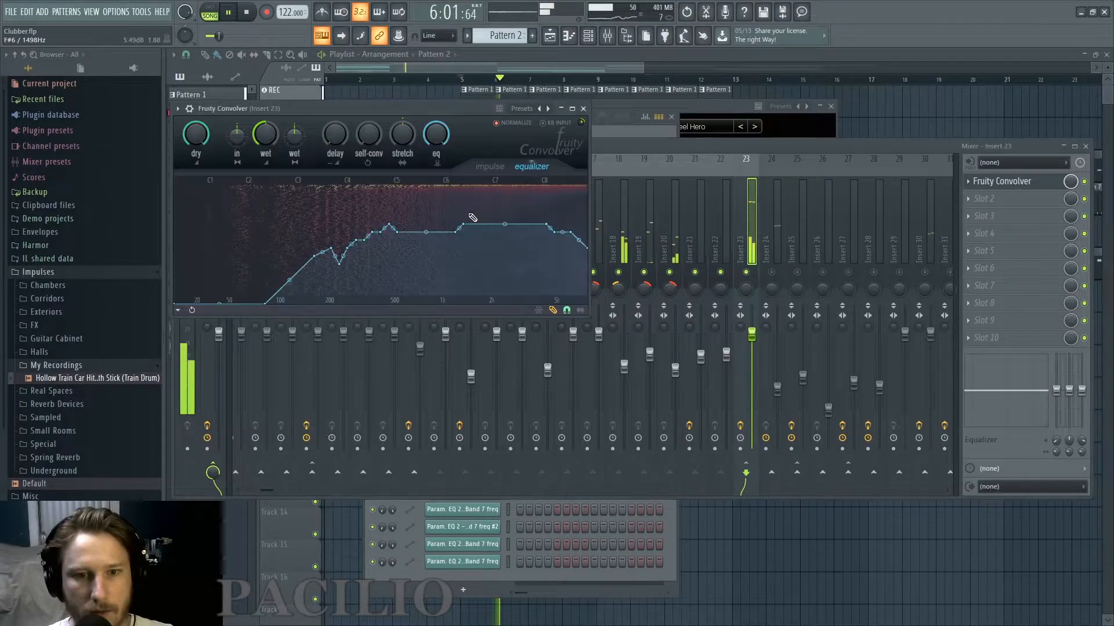
Show Fruity Convolver's impulse view and compare the reverb by pulling the wet level fully down and raising it again.
left_click(490, 169)
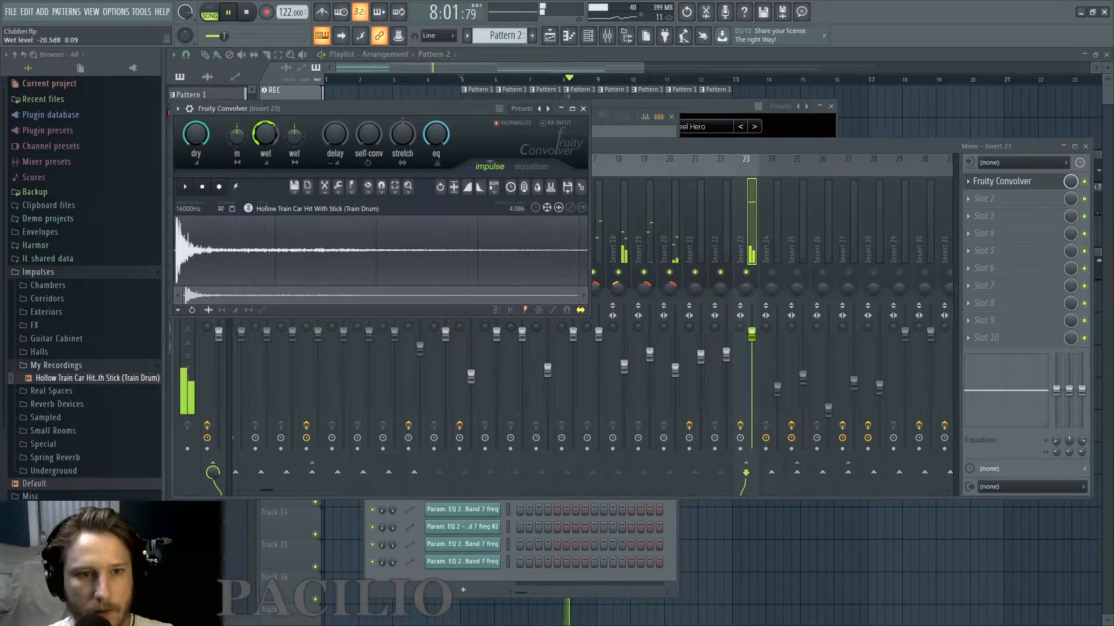
left_click_drag(266, 134, 266, 141)
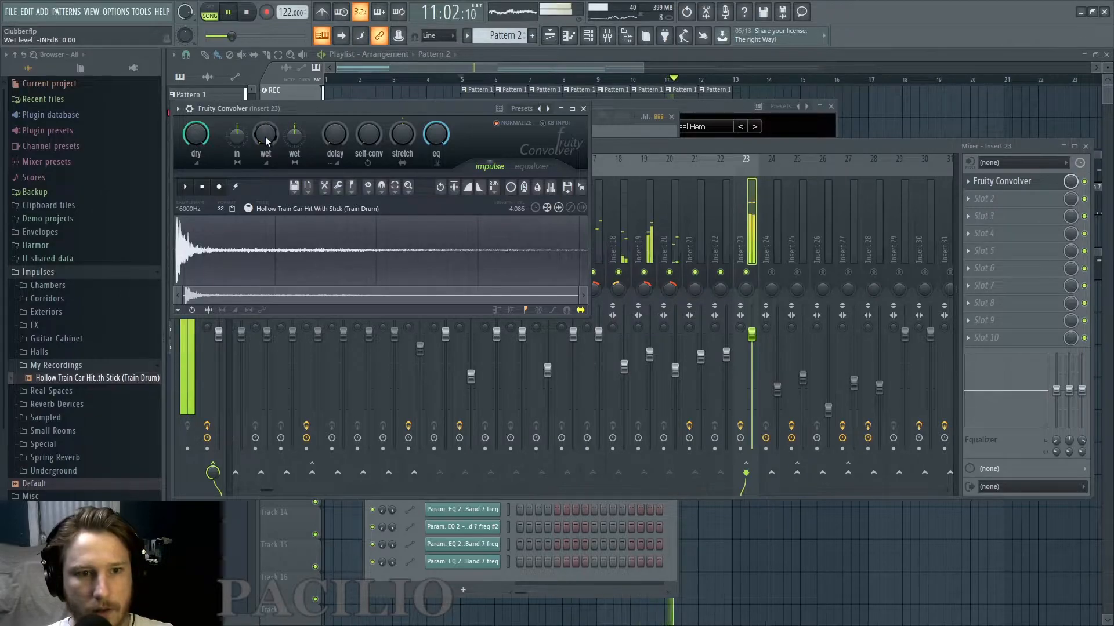
left_click_drag(265, 140, 266, 138)
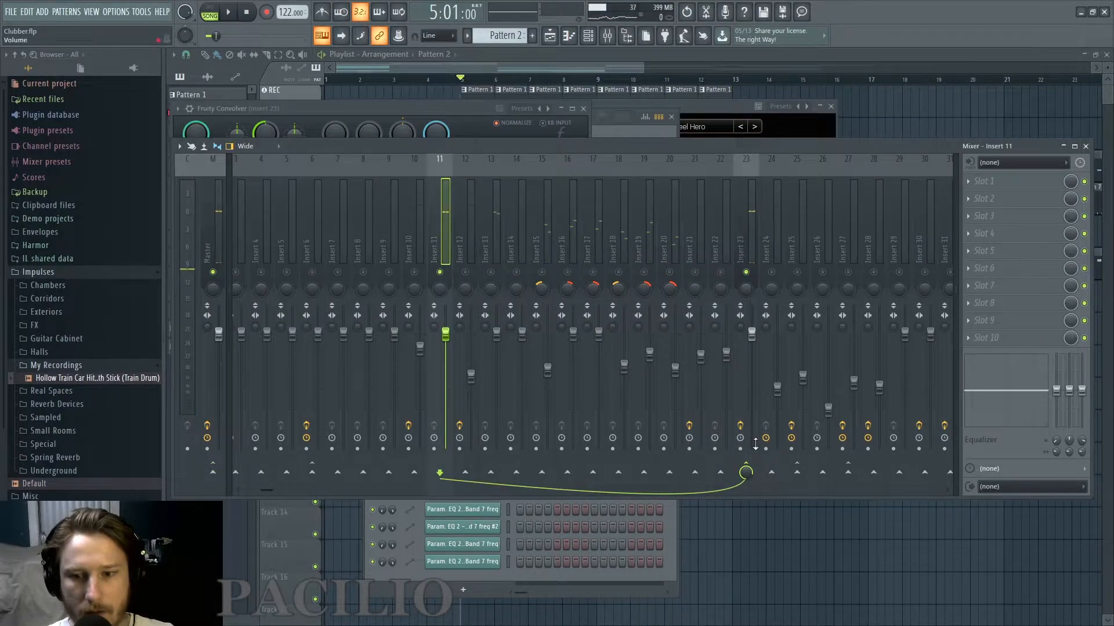
Route Insert 11 only to the Master and lower Insert 15's fader to about 36% during playback.
right_click(212, 477)
left_click(232, 496)
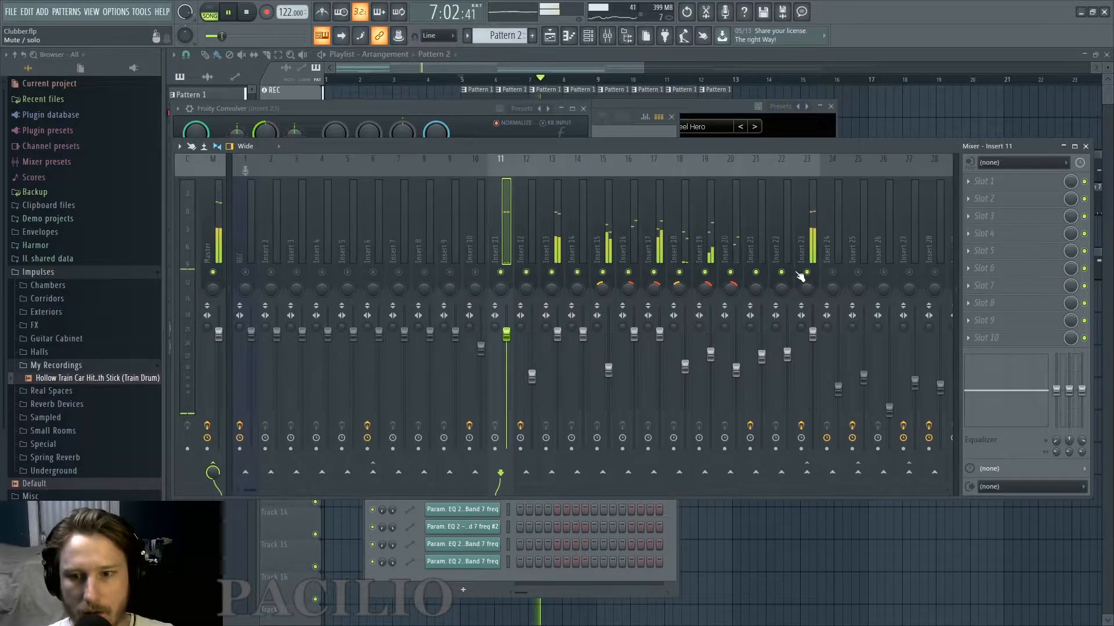
left_click_drag(254, 488, 315, 489)
left_click_drag(393, 369, 393, 407)
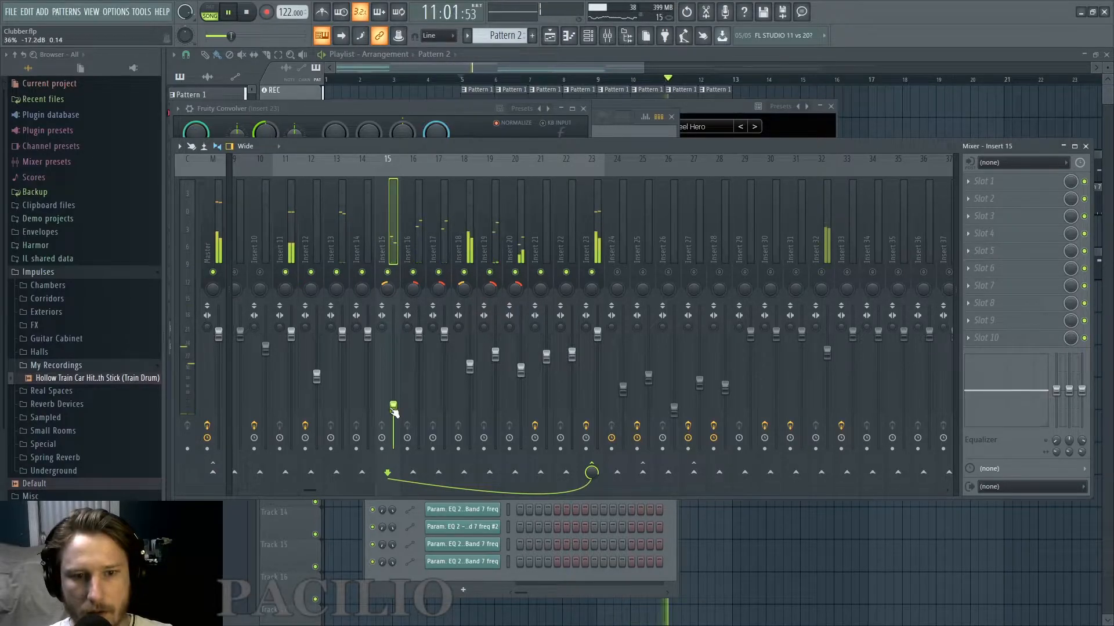
key("space")
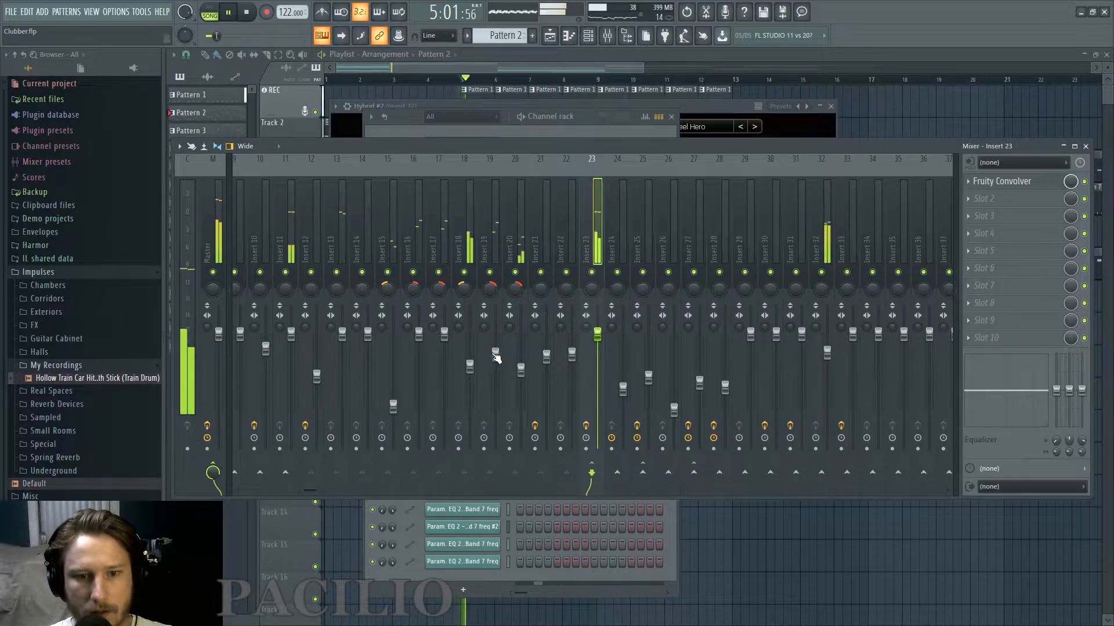
Lower Insert 19's fader slightly and set the Cymatics Home Depot 21 pitch range to 3 while listening.
left_click_drag(495, 354, 495, 369)
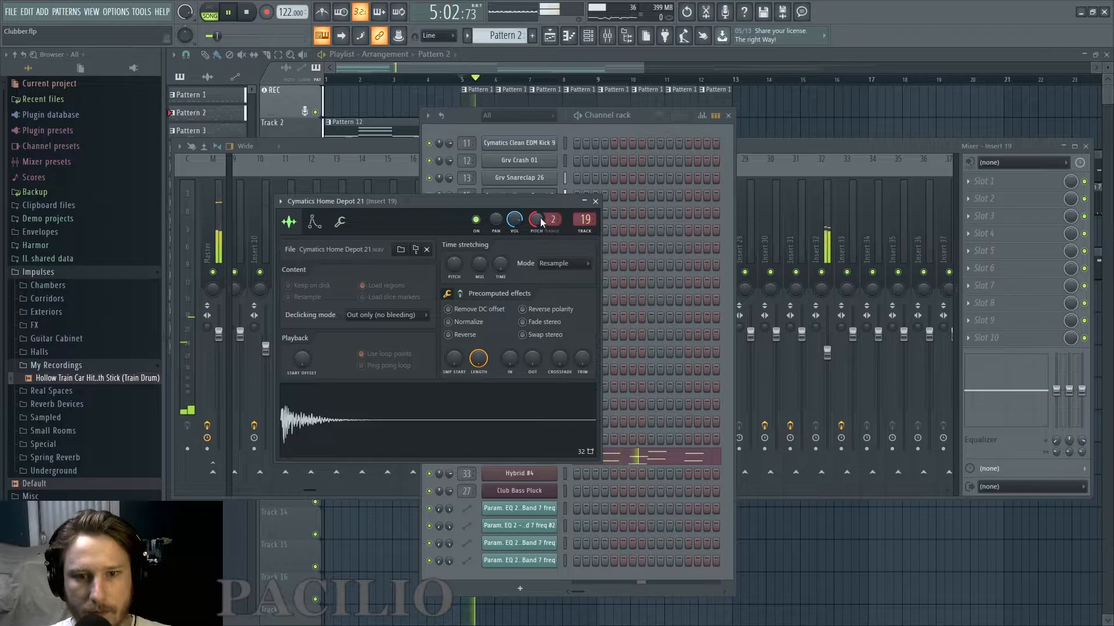
scroll(548, 221, "up", 1)
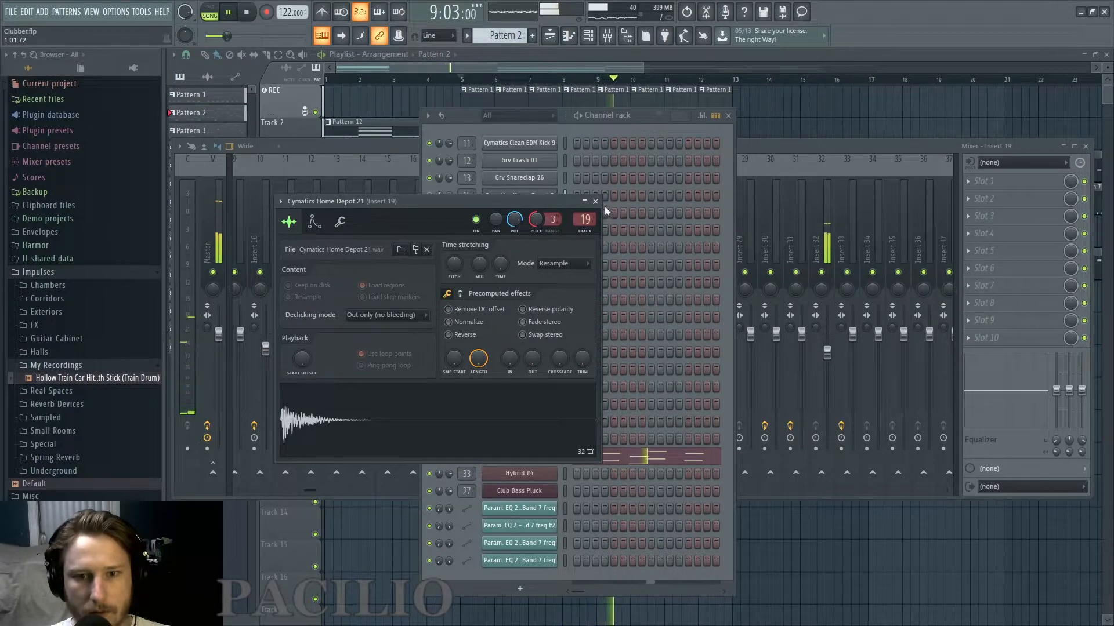
key("space")
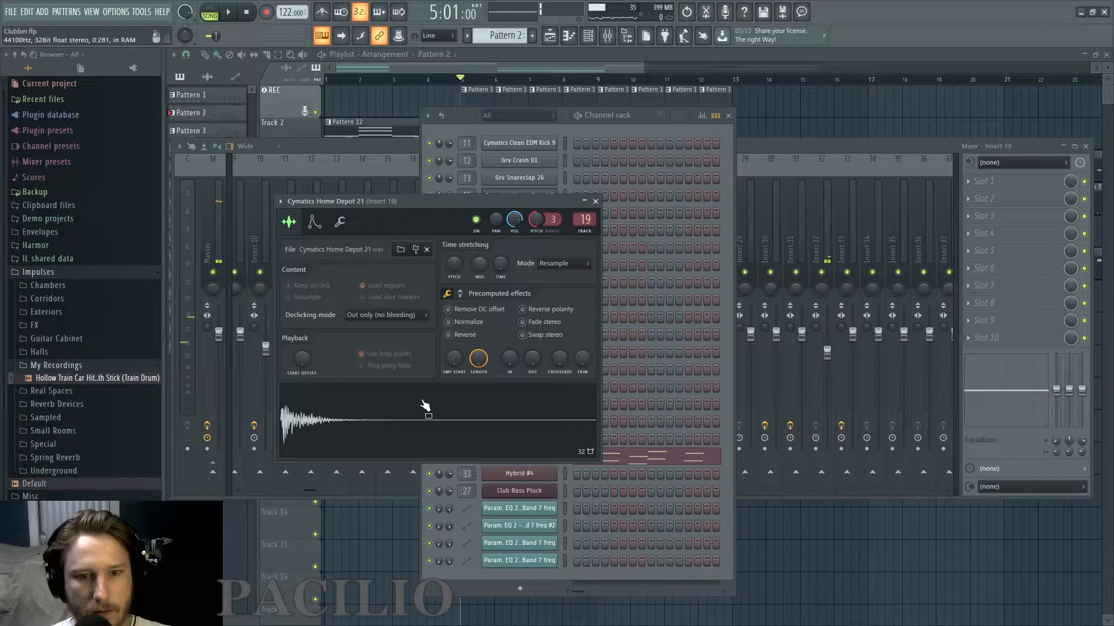
Pan the accented Cymatics Home Depot 21 notes in Pattern 1 individually, with one at about 56% left.
left_click(445, 397)
left_click(441, 403)
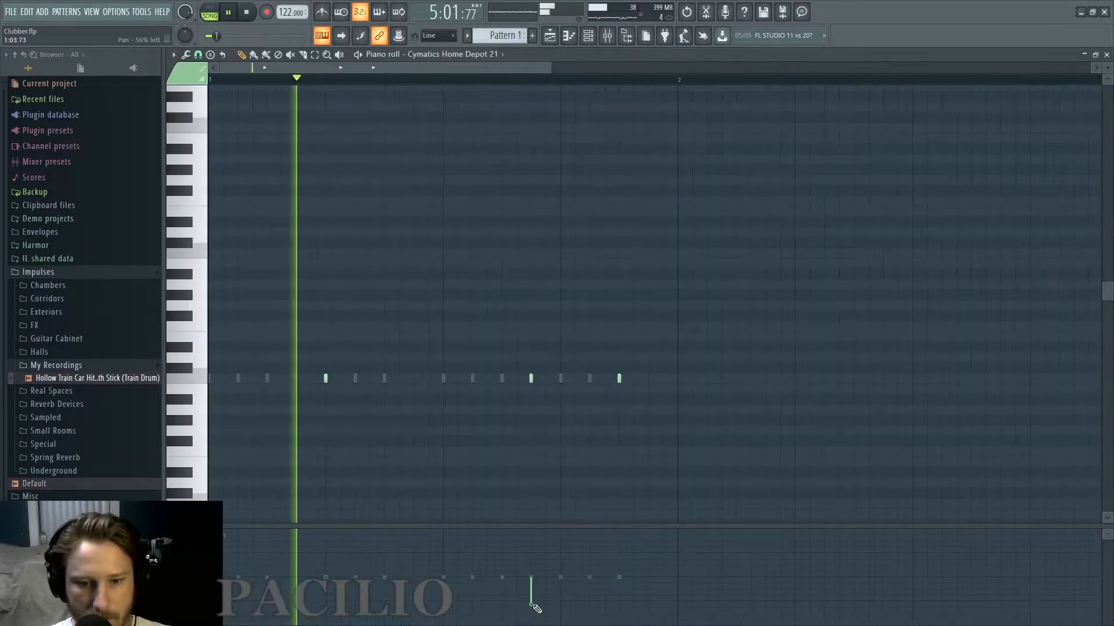
left_click_drag(620, 559, 619, 590)
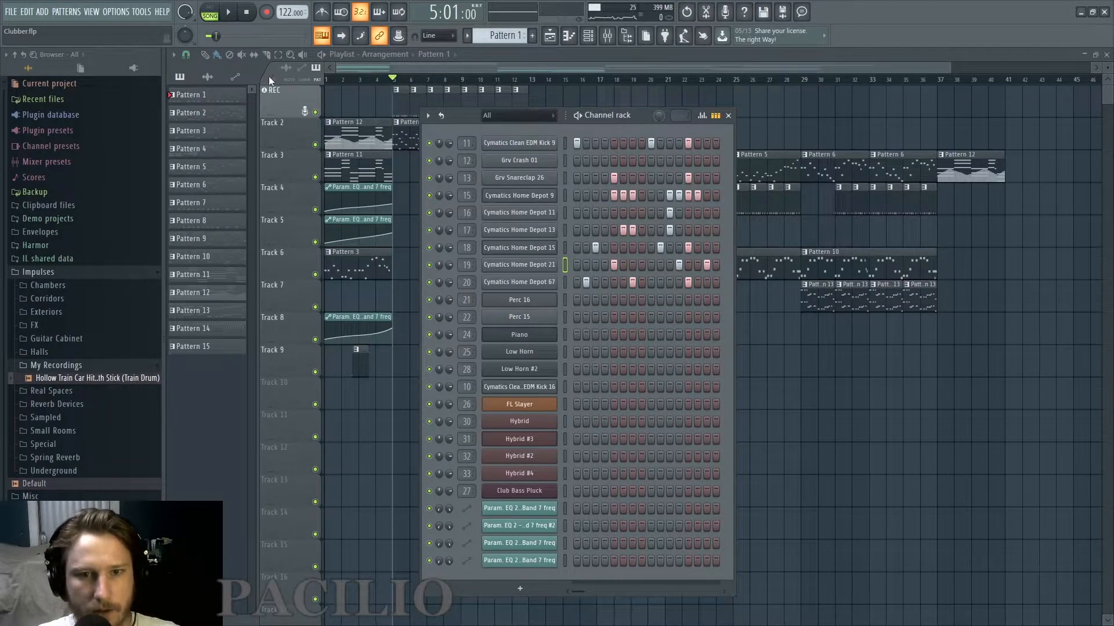
Clone the Piano channel in the channel rack.
right_click(538, 333)
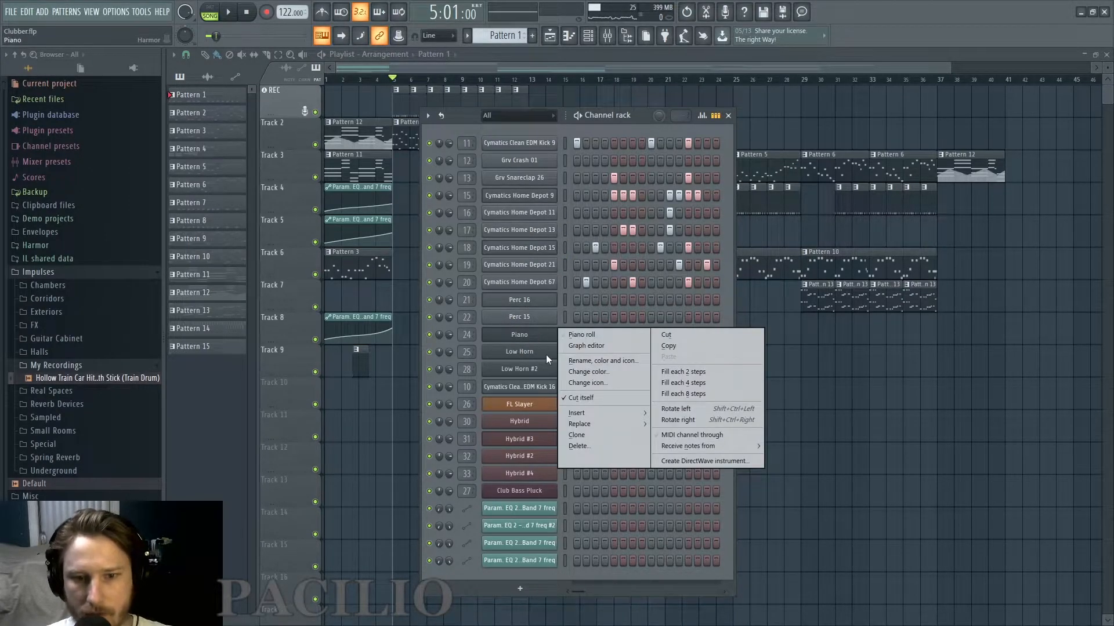
left_click(589, 435)
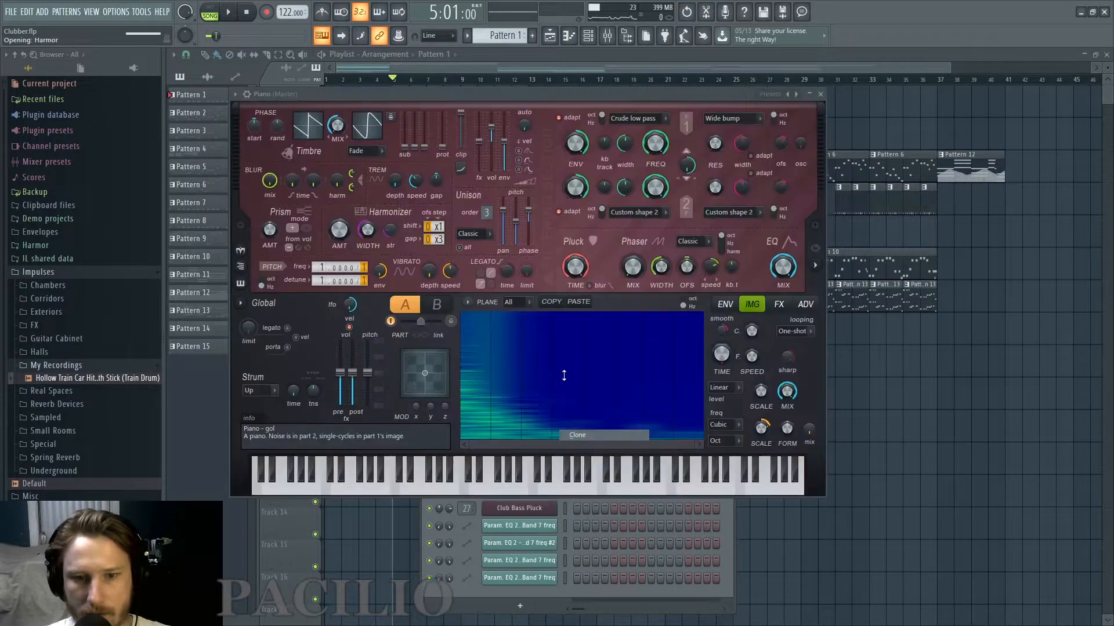
Copy the Hybrid #2 melody from Pattern 2 into Piano #2 in Pattern 16 and place that pattern on Track 9 at bar 5.
right_click(539, 351)
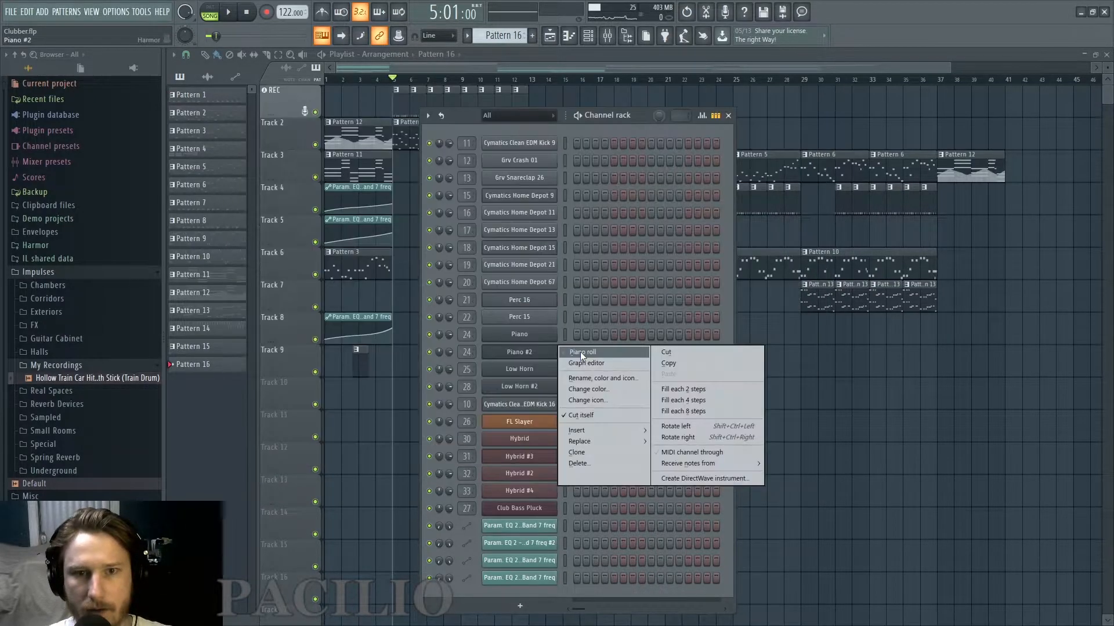
left_click(580, 351)
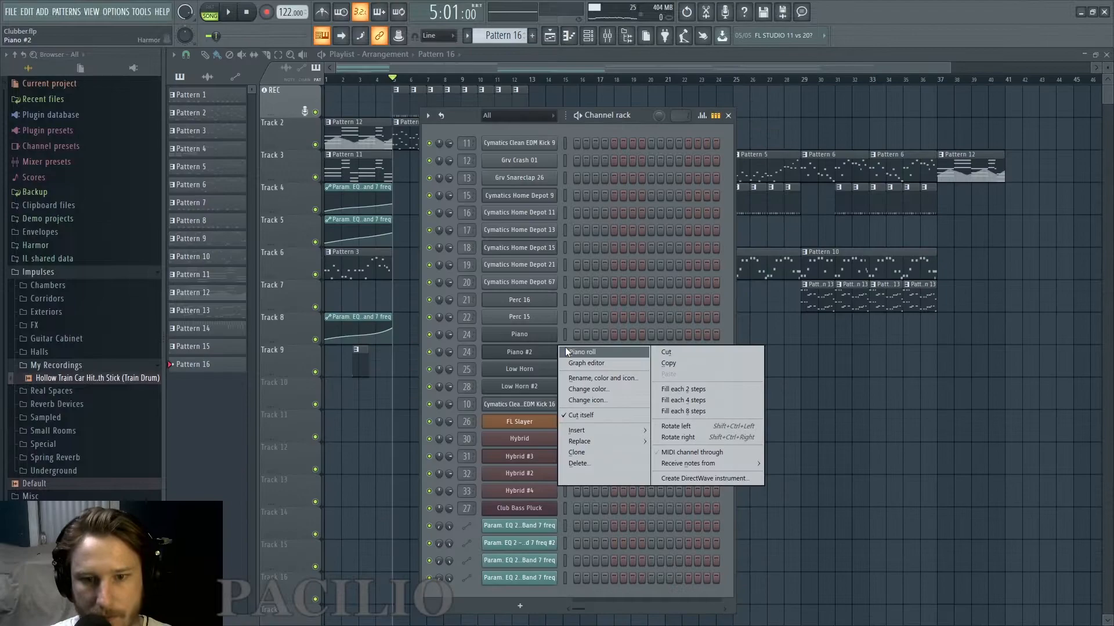
left_click(580, 353)
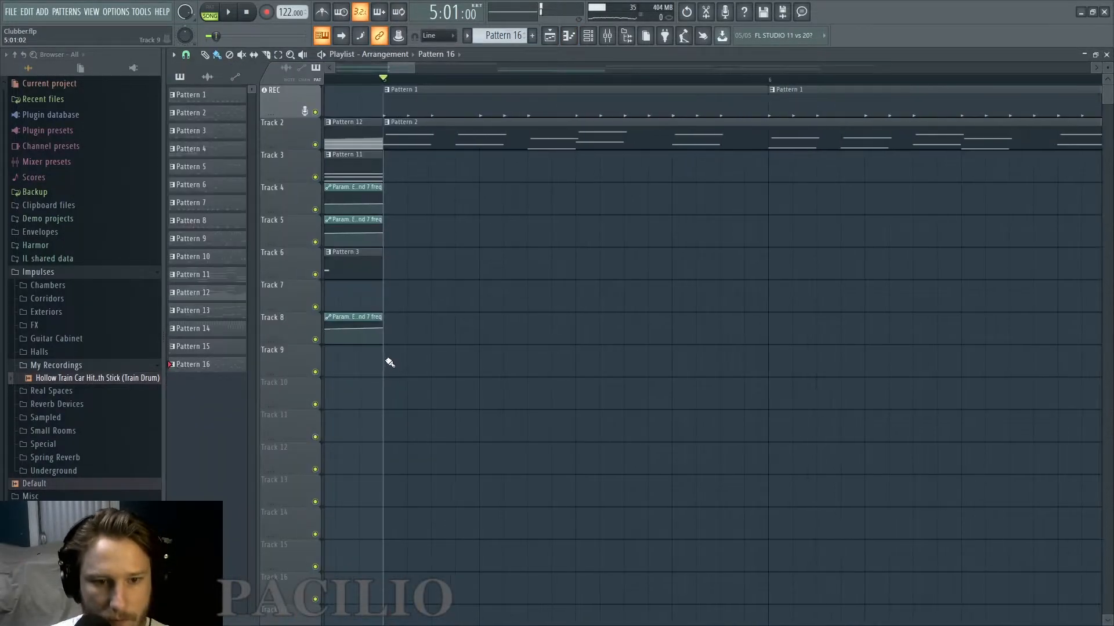
left_click(390, 363)
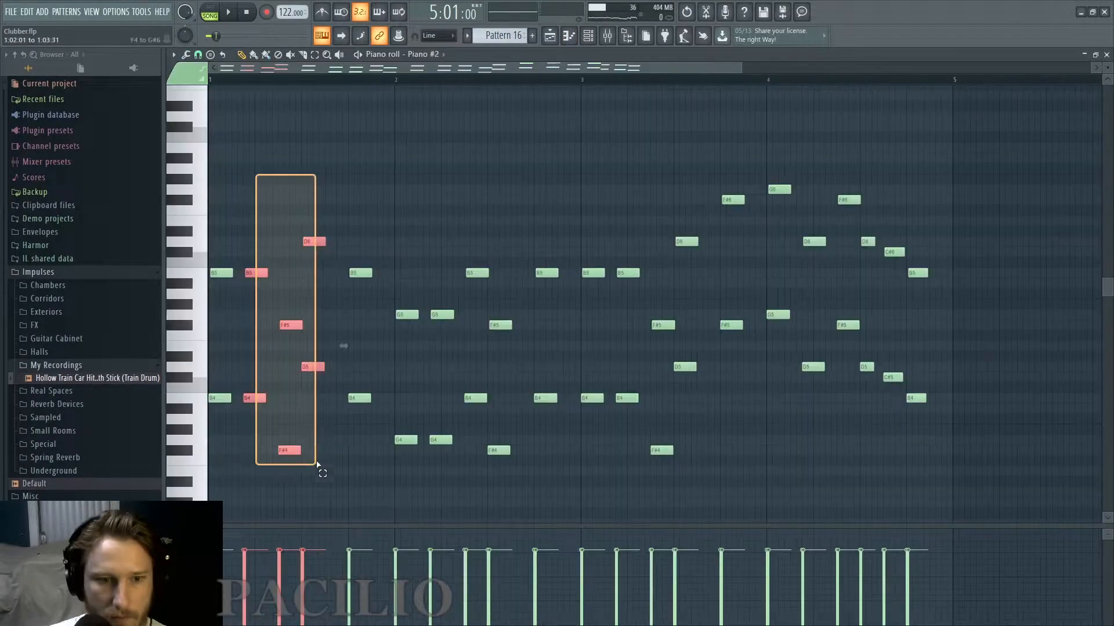
Reduce bar 1 of Piano #2 to B4 and B5 held for the full bar and add a full-bar F#5.
left_click_drag(316, 464, 367, 503)
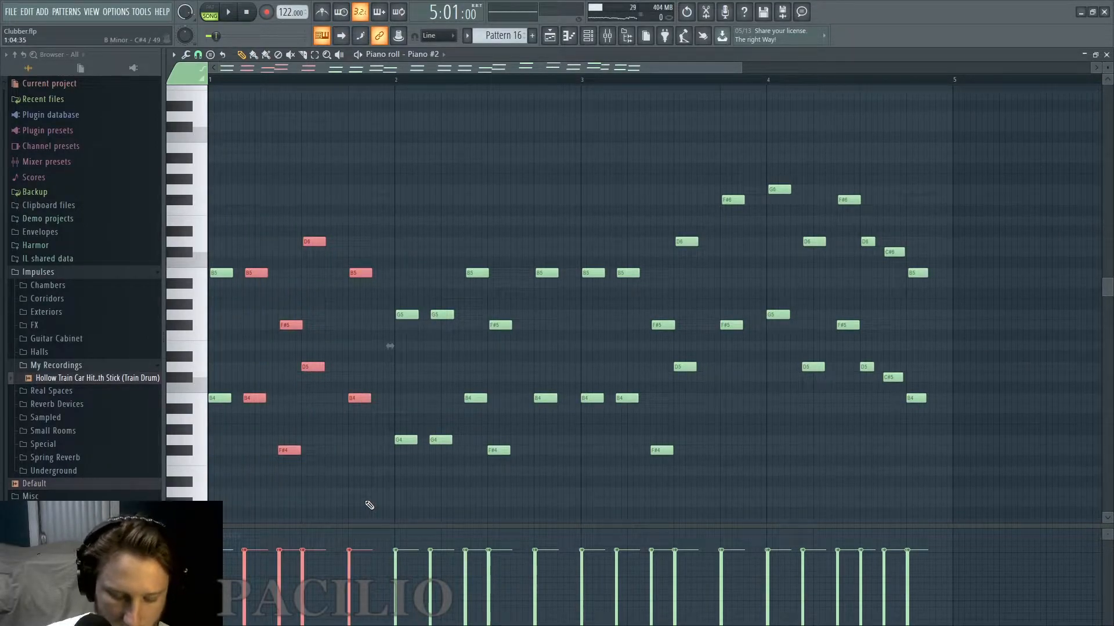
key("Delete")
left_click_drag(243, 306, 371, 411)
key("space")
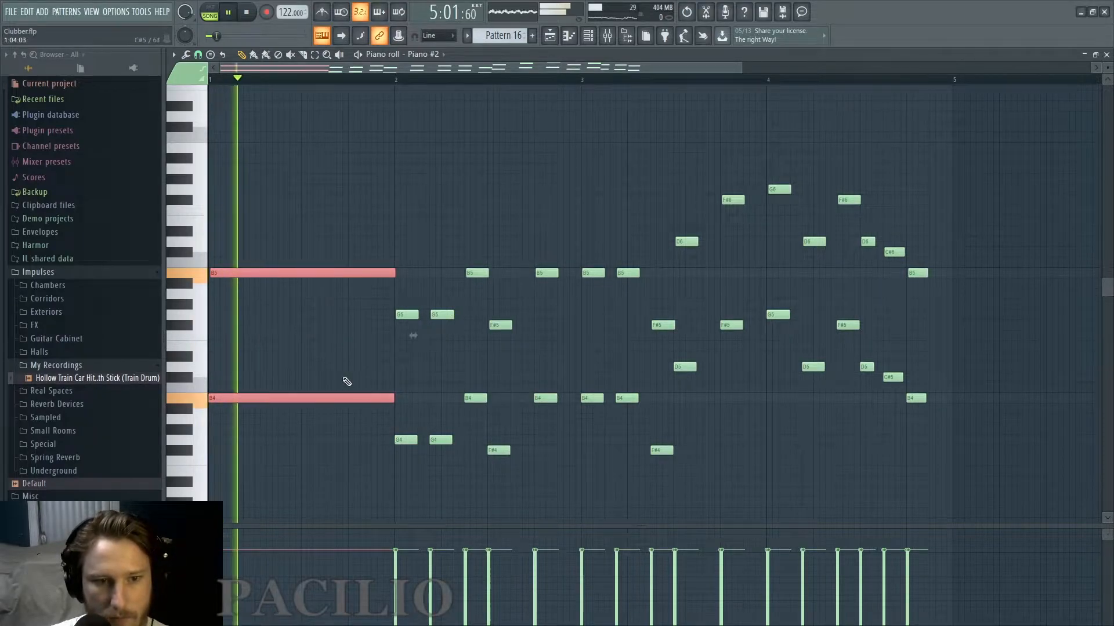
left_click(224, 325)
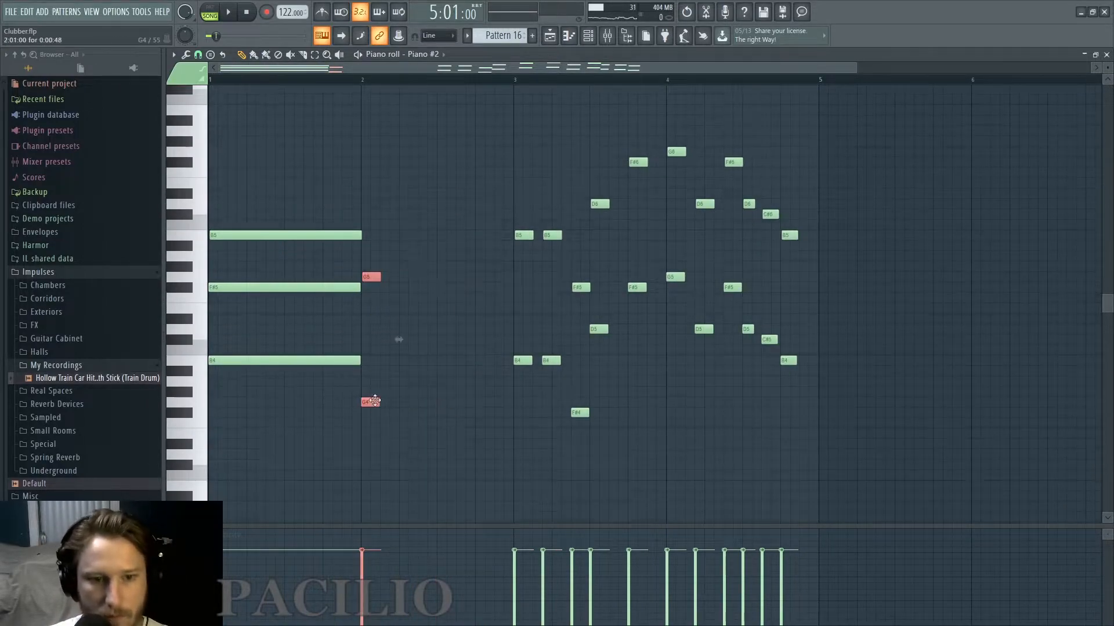
Hold G4 and G5 across bar 2 and delete the short notes following bar 3's opening octave.
left_click_drag(380, 277, 514, 277)
key("space")
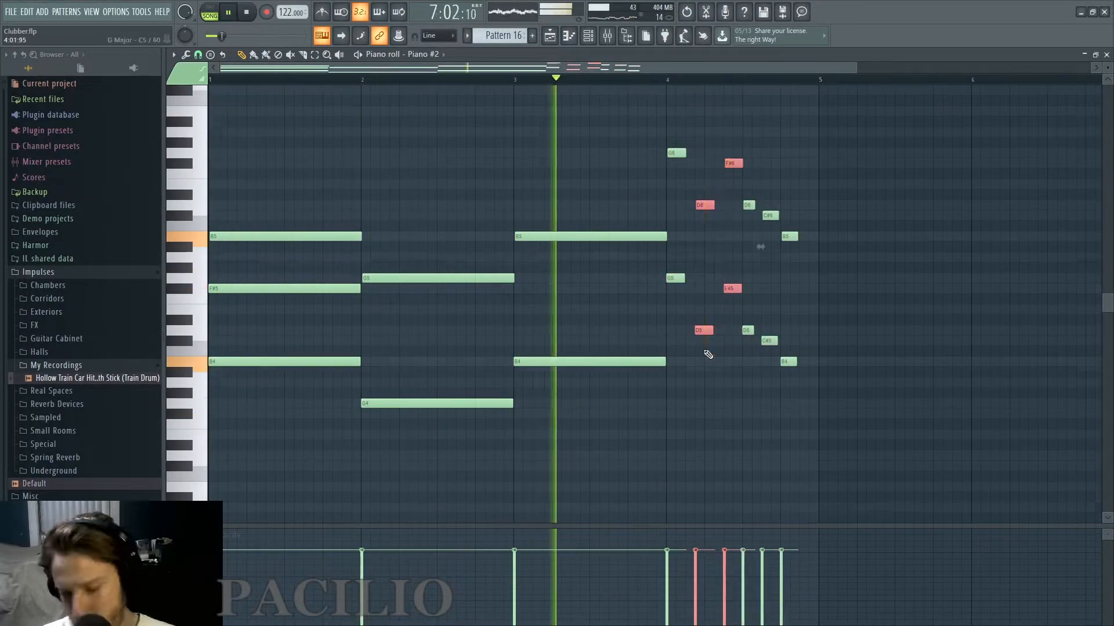
key("Delete")
Hold B4 and B5 across bar 3 and reduce bar 4 to half-bar octaves on G5–G6 and D5–D6.
left_click_drag(656, 139, 691, 293, "ctrl")
left_click_drag(684, 279, 742, 278)
key("space")
key("space")
key("Delete")
mouse_move(735, 194)
left_mouse_down("ctrl")
mouse_move(759, 343)
mouse_move(816, 331)
left_mouse_up("ctrl")
key("space")
Add a full-bar D5 to the bar 2 chord and a full-bar F#5 to the bar 3 chord.
key("space")
scroll(765, 366, "up", 2)
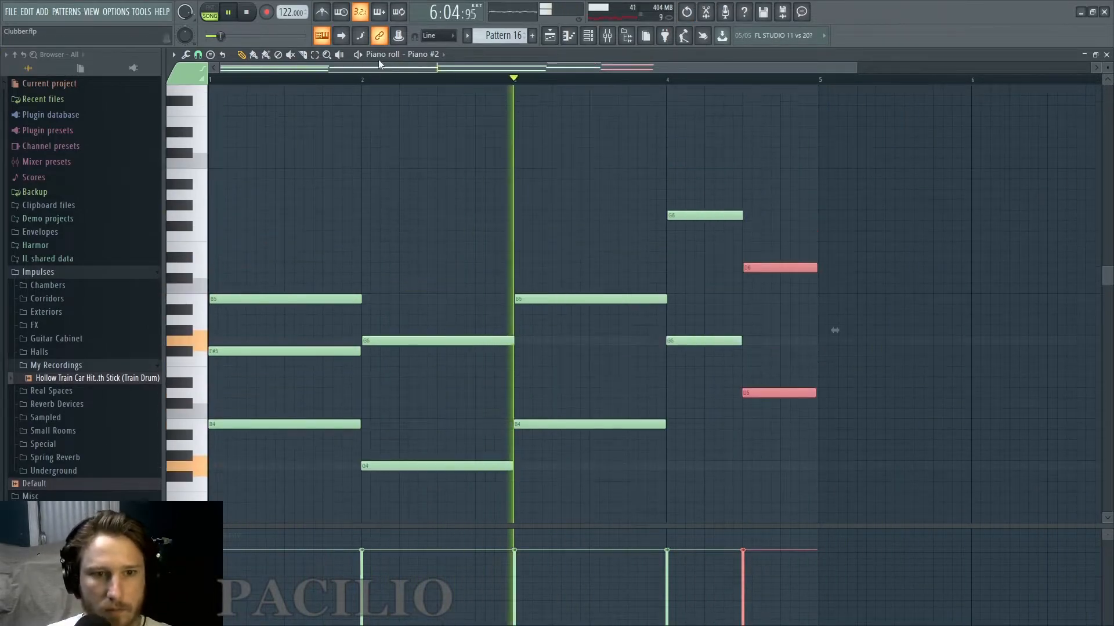
scroll(430, 393, "up", 1)
key("space")
key("space")
mouse_move(430, 393)
left_mouse_down()
mouse_move(443, 342)
mouse_move(435, 394)
left_mouse_up()
Add a half-bar middle note to each of bar 4's two chords, using A5 in the second, and check the playback.
key("space")
key("space")
left_click_drag(642, 371, 642, 351)
scroll(897, 311, "up", 1)
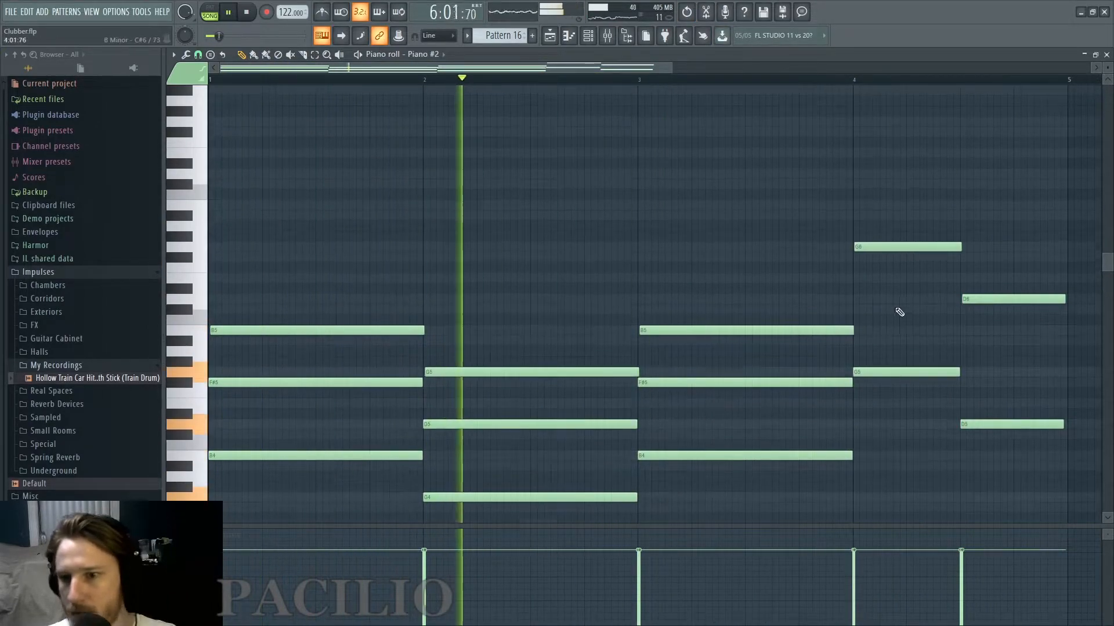
left_click(857, 310)
mouse_move(1067, 310)
left_mouse_down()
mouse_move(959, 312)
mouse_move(928, 330)
left_mouse_up()
scroll(951, 319, "up", 1)
left_click(965, 393)
mouse_move(1007, 394)
left_mouse_down()
mouse_move(1013, 384)
mouse_move(990, 351)
left_mouse_up()
scroll(1013, 383, "down", 1)
left_click(429, 498)
left_click(854, 80)
key("space")
Try full-bar E6 and G6 notes with slightly delayed starts above the bar 1 chord and listen to them.
left_click_drag(669, 68, 319, 68)
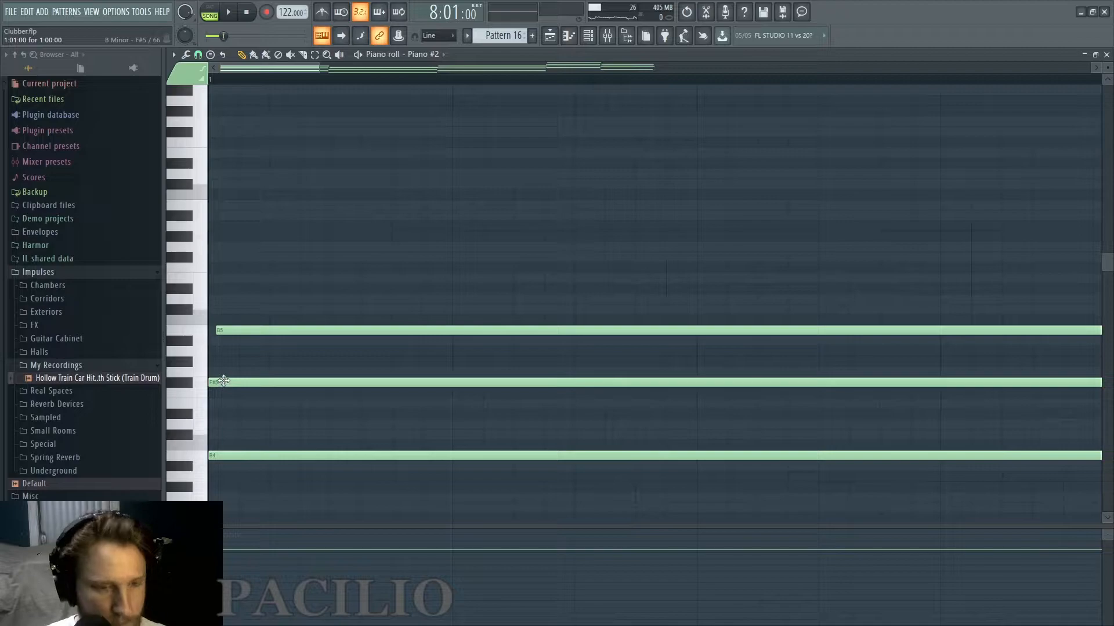
left_click(219, 279)
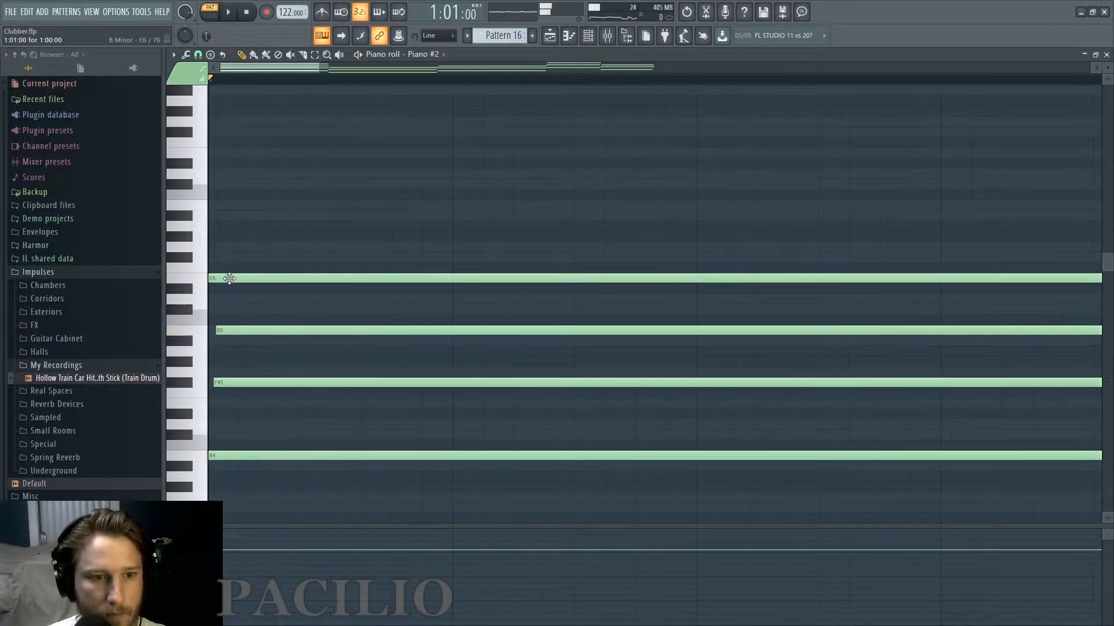
key("space")
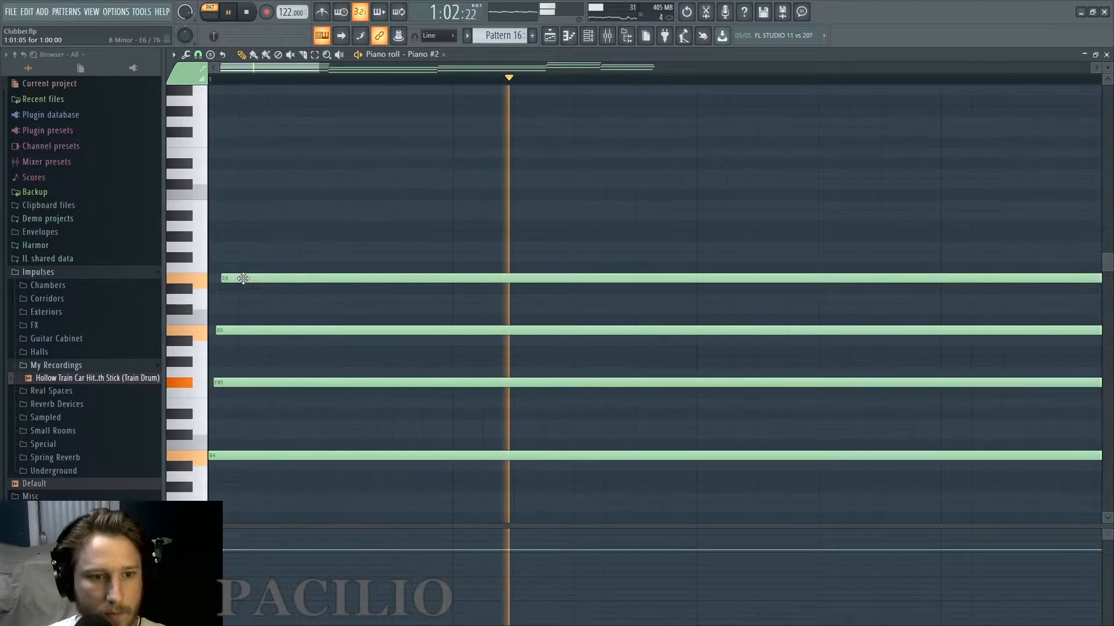
key("space")
left_click(240, 247)
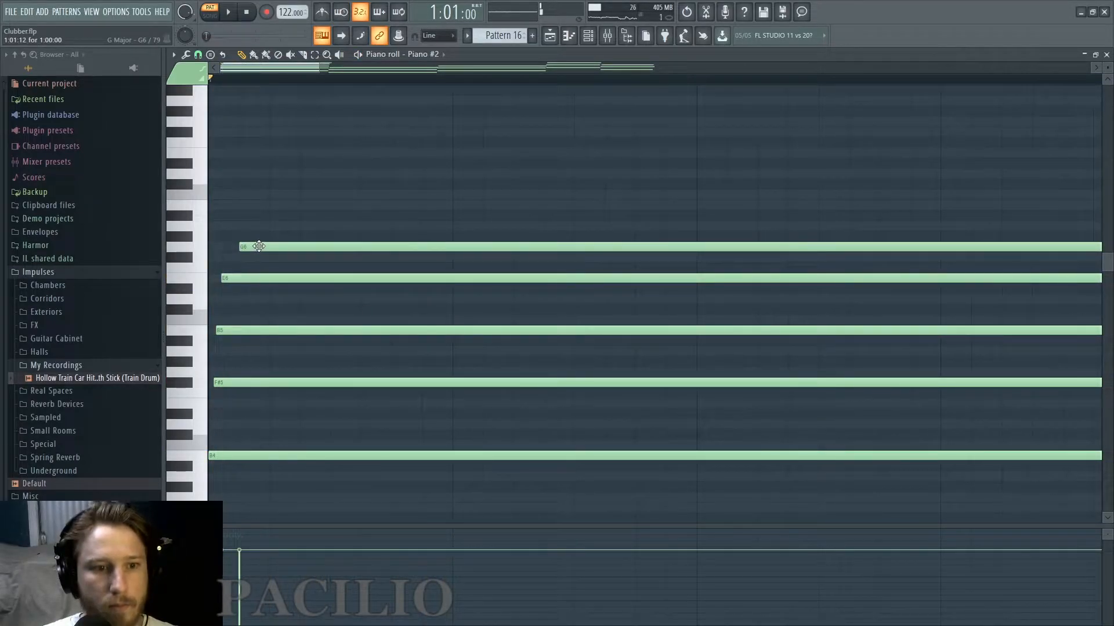
key("space")
Top the bar 1 chord with D6, F#6 and B6 held to the bar's end with staggered starts, and listen to the voicing.
key("space")
left_click_drag(244, 247, 248, 228)
key("space")
key("space")
left_click(248, 224)
key("space")
key("space")
key("space")
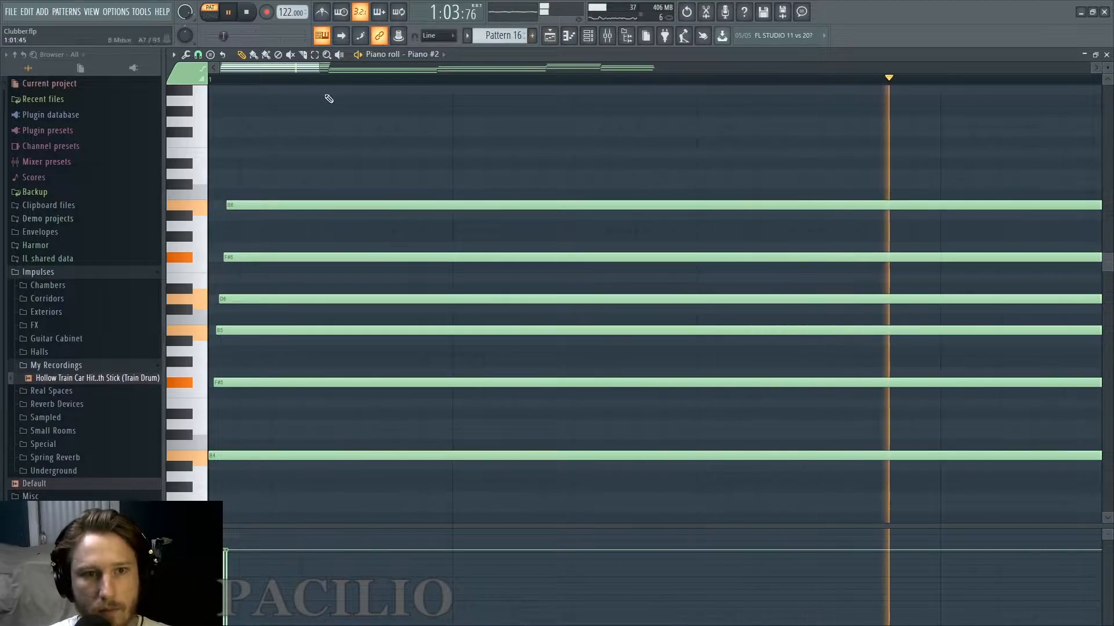
key("space")
Extend the bar 2 chord with B5, D6 and F#6 and the bar 3 chord with B5, D6, F#6 and B6, staggering their starts.
left_click_drag(318, 70, 570, 70)
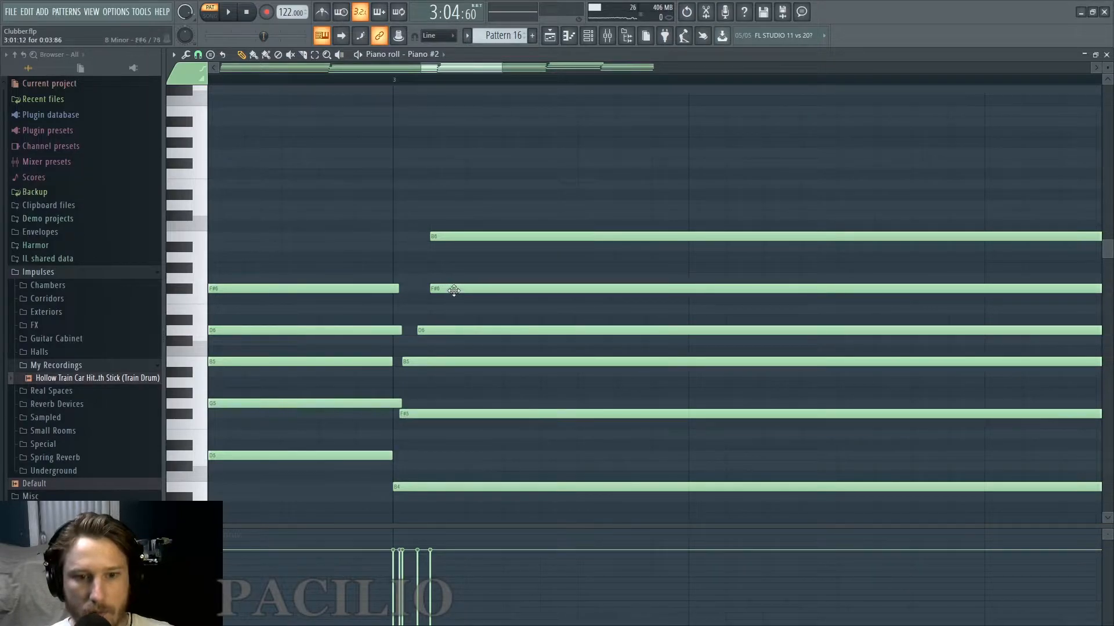
scroll(456, 291, "down", 4)
scroll(731, 391, "down", 2)
scroll(754, 406, "up", 3)
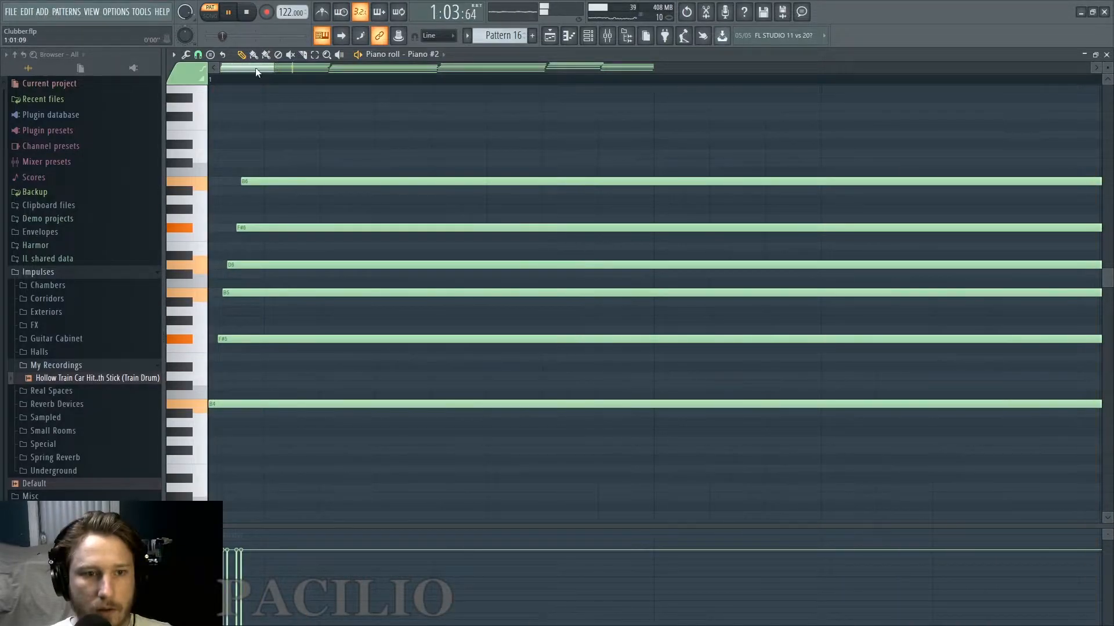
Extend bar 4's first chord with B6 and D7 and its second chord with E6 and A6, staggering the note starts.
left_click_drag(270, 70, 718, 57)
scroll(874, 196, "up", 5)
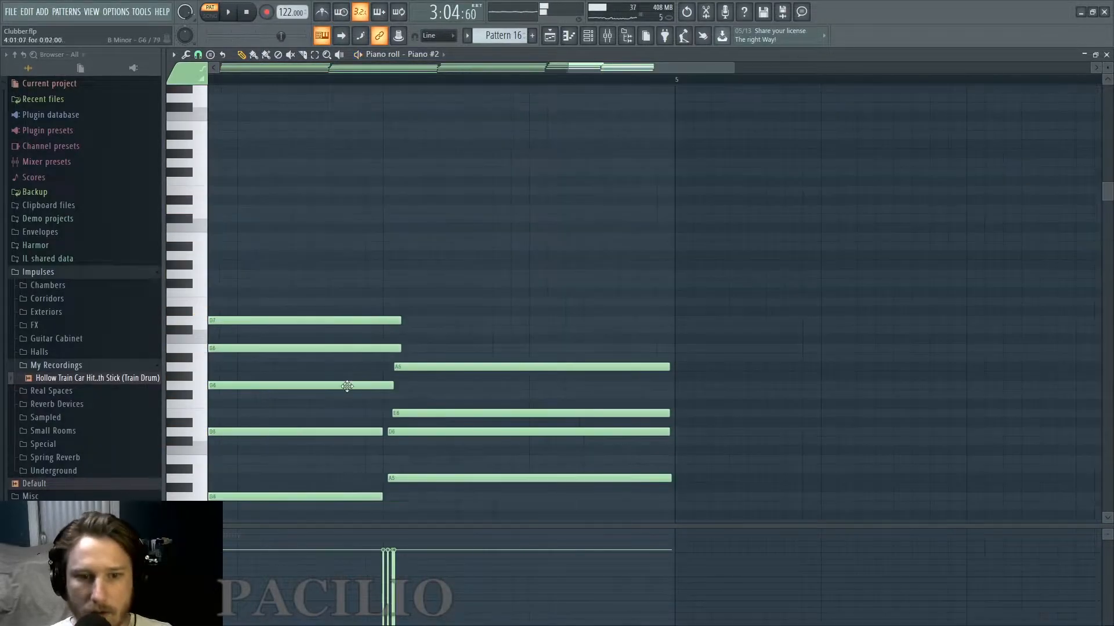
scroll(359, 381, "up", 1)
key("space")
Add C#7 and E7 to bar 4's second chord, ending with its other notes, and listen to the result.
left_click(409, 359)
key("space")
key("space")
left_click_drag(981, 357, 671, 358)
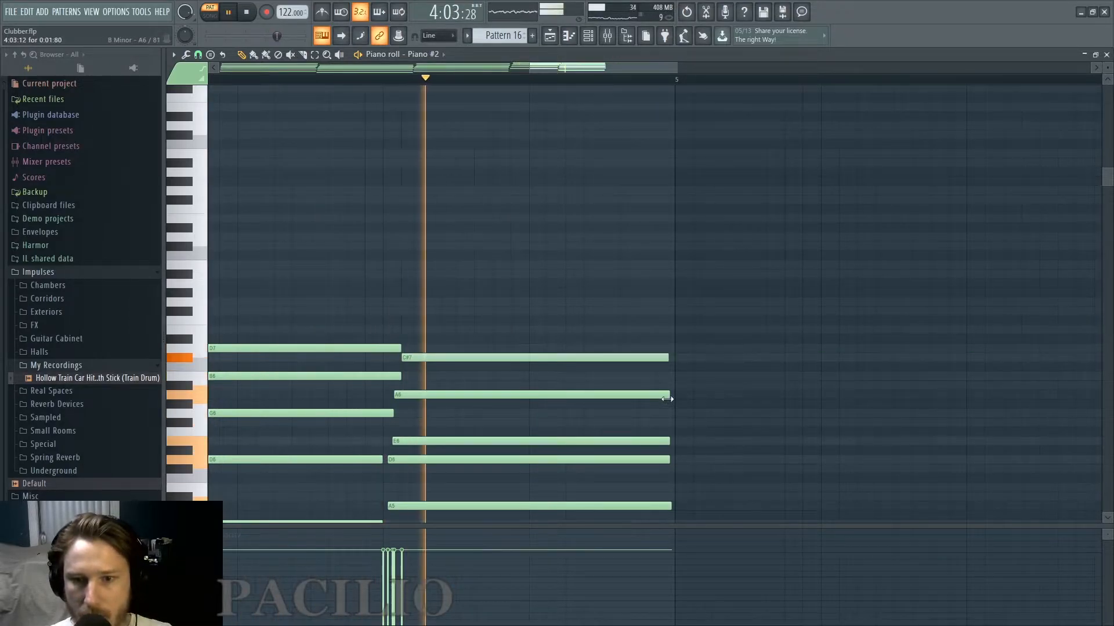
left_click(406, 329)
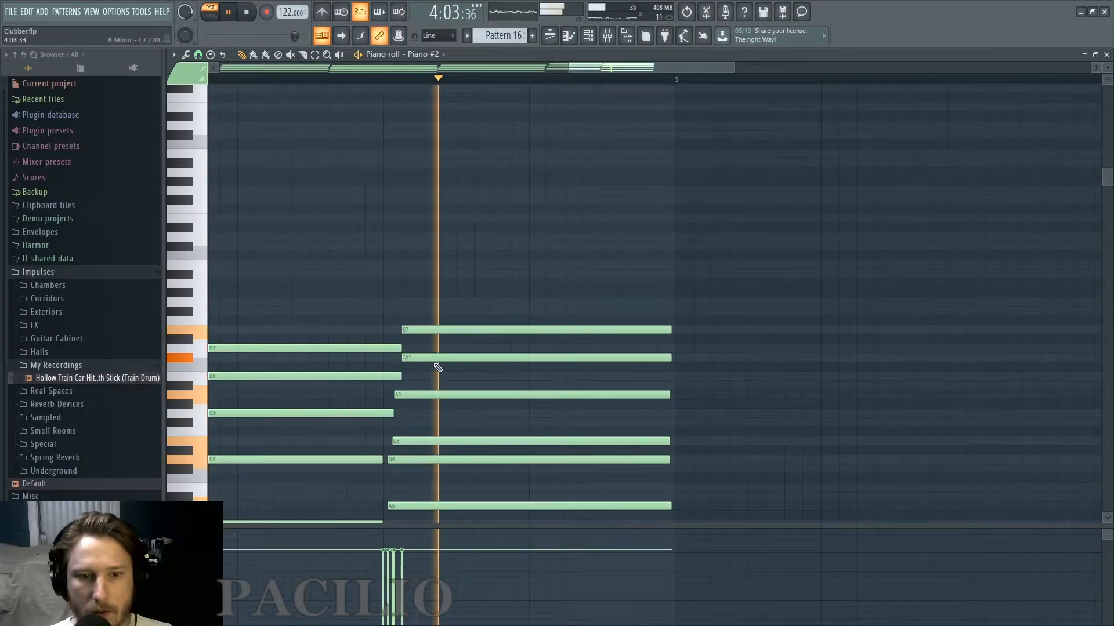
key("space")
key("F5")
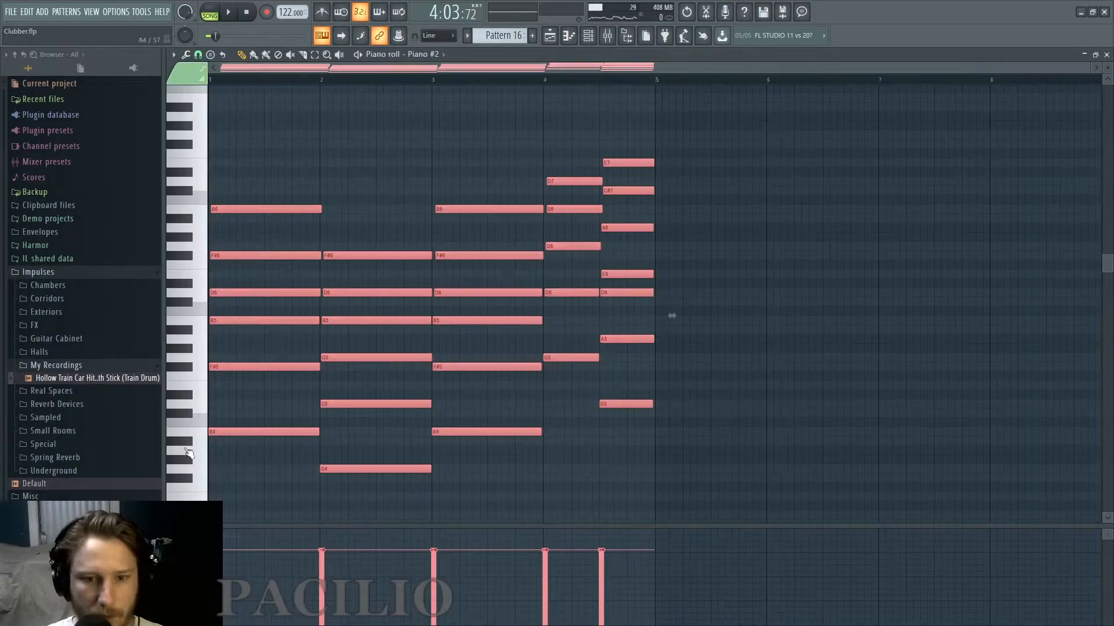
Transpose all the Piano #2 chords down one octave and listen to them with the track.
key("ctrl+Down")
key("space")
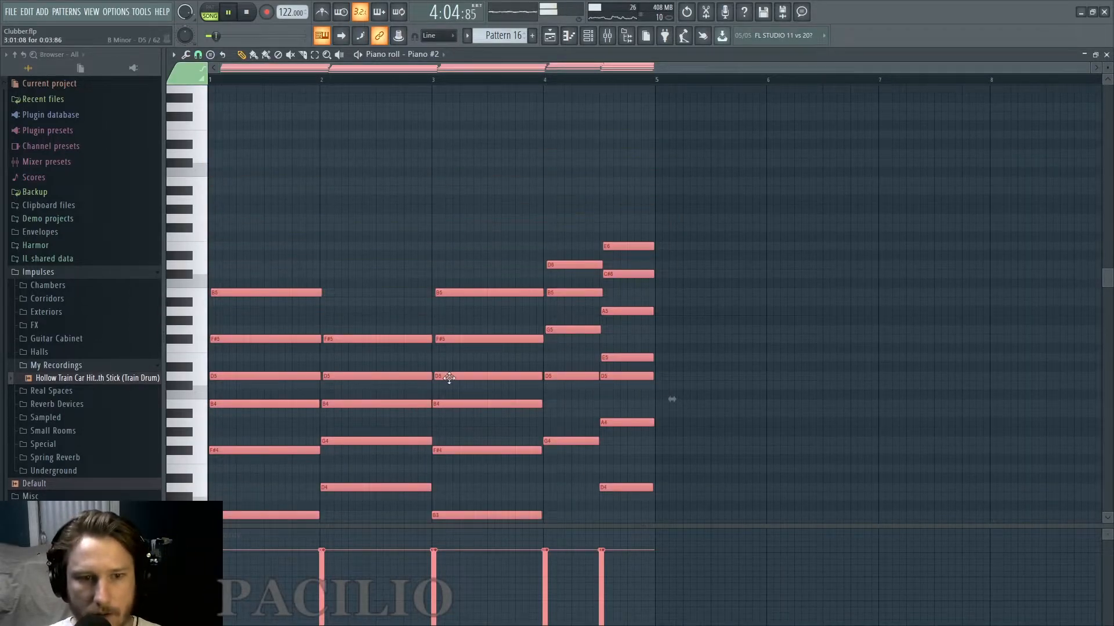
scroll(465, 366, "down", 3)
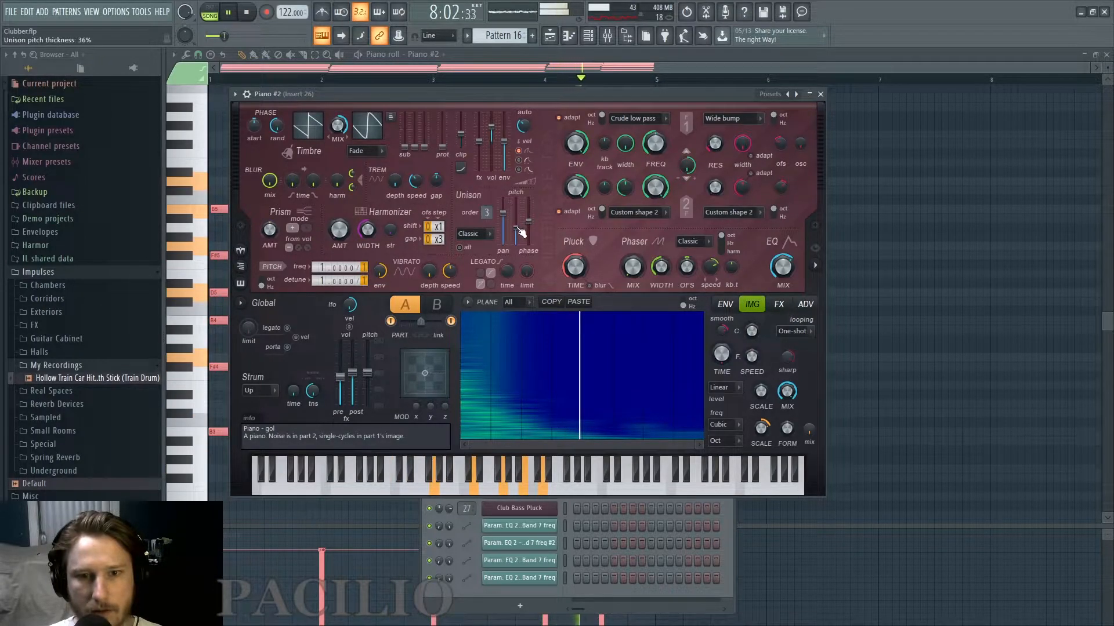
Set Piano #2's unison pitch thickness to about 36% and adjust its chorus order while listening to the chords.
left_click_drag(520, 233, 521, 235)
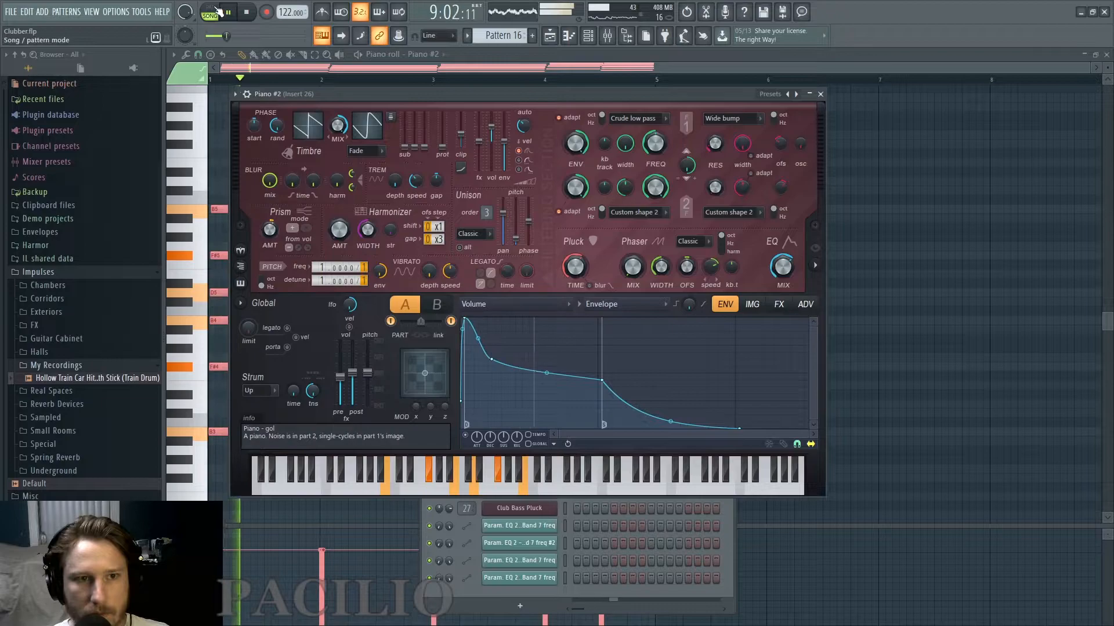
left_click(778, 304)
key("space")
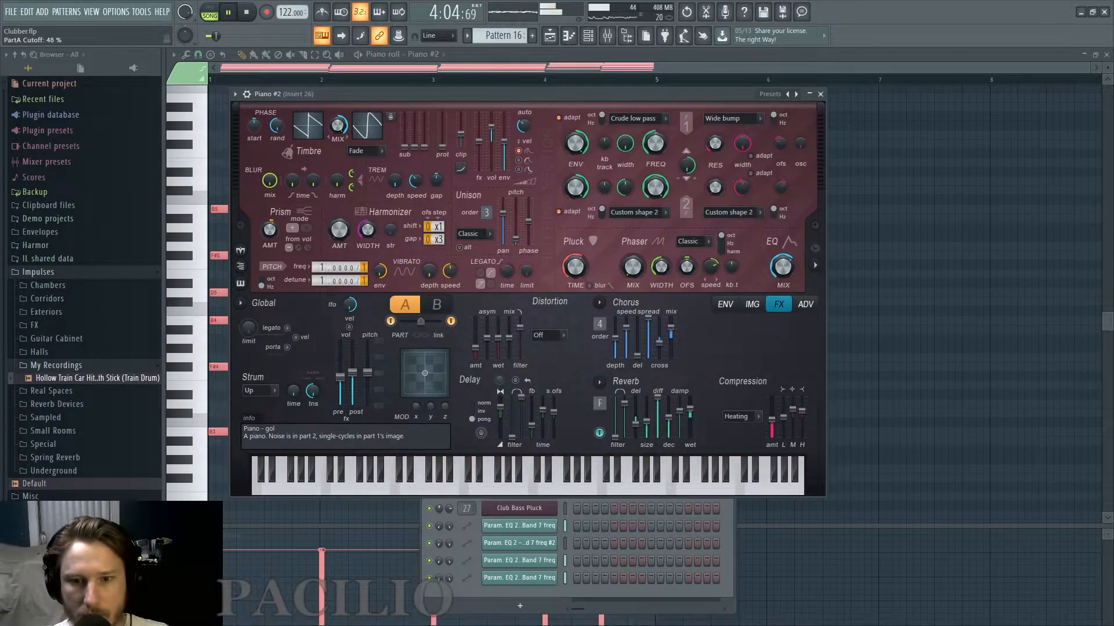
left_click_drag(600, 324, 600, 333)
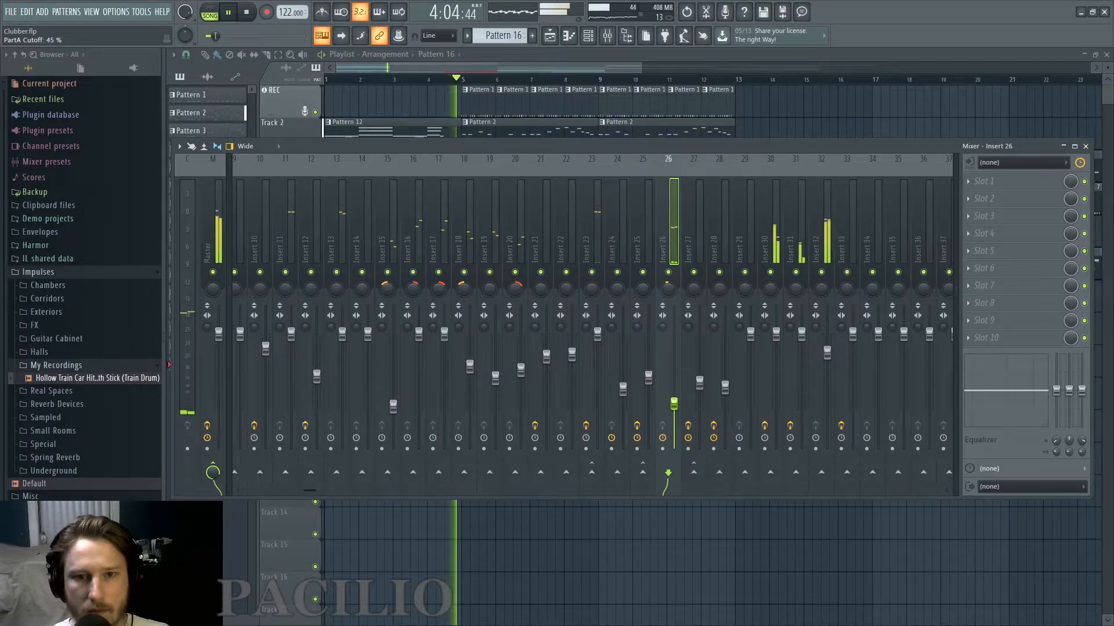
Set the volume of mixer insert 26 to -15 dB and add Fruity Parametric EQ 2 with band 7 as a band pass.
left_click_drag(676, 406, 677, 401)
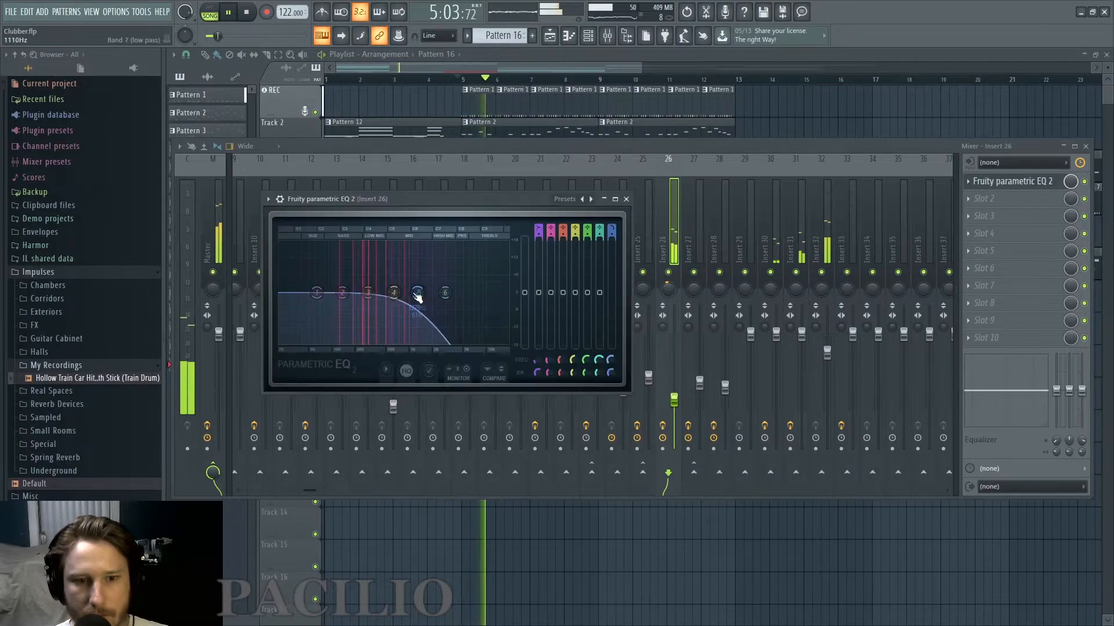
right_click(418, 293)
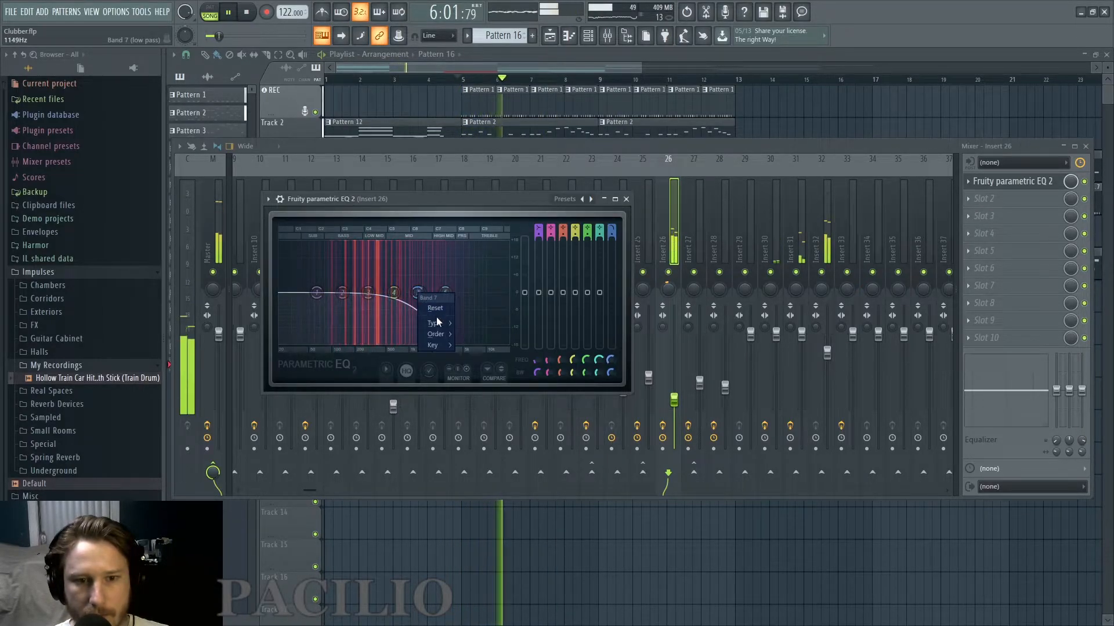
mouse_move(438, 324)
left_click(475, 348)
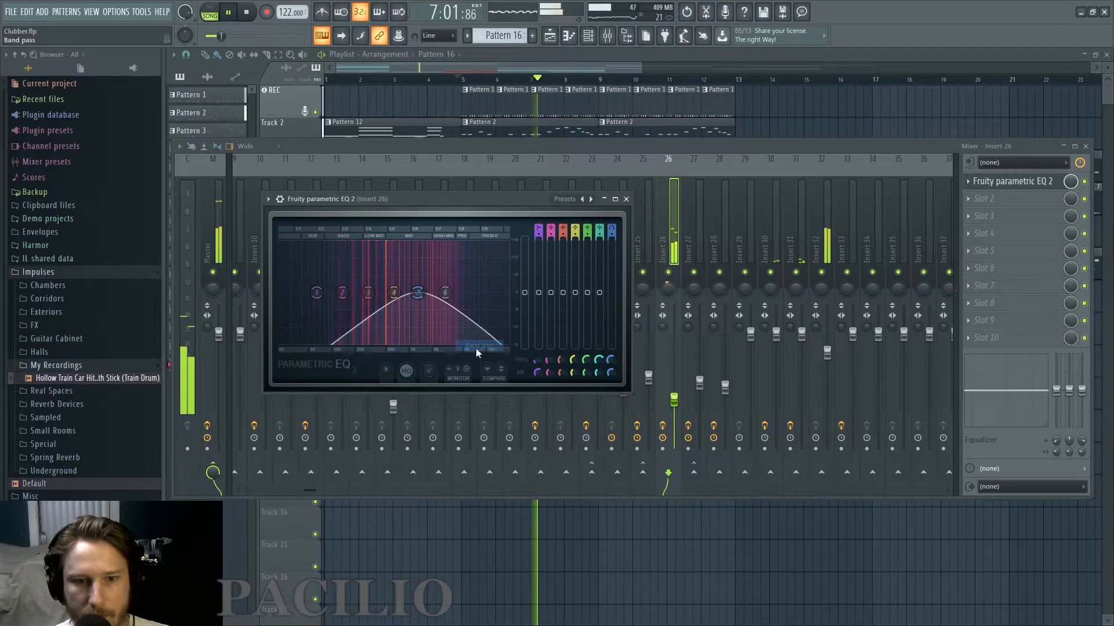
Sweep the band 7 band-pass frequency up to around 2.4 kHz while auditioning the piano in the track.
key("space")
key("space")
mouse_move(613, 362)
left_mouse_down()
mouse_move(613, 409)
mouse_move(613, 335)
mouse_move(613, 392)
mouse_move(613, 350)
left_mouse_up()
key("space")
key("space")
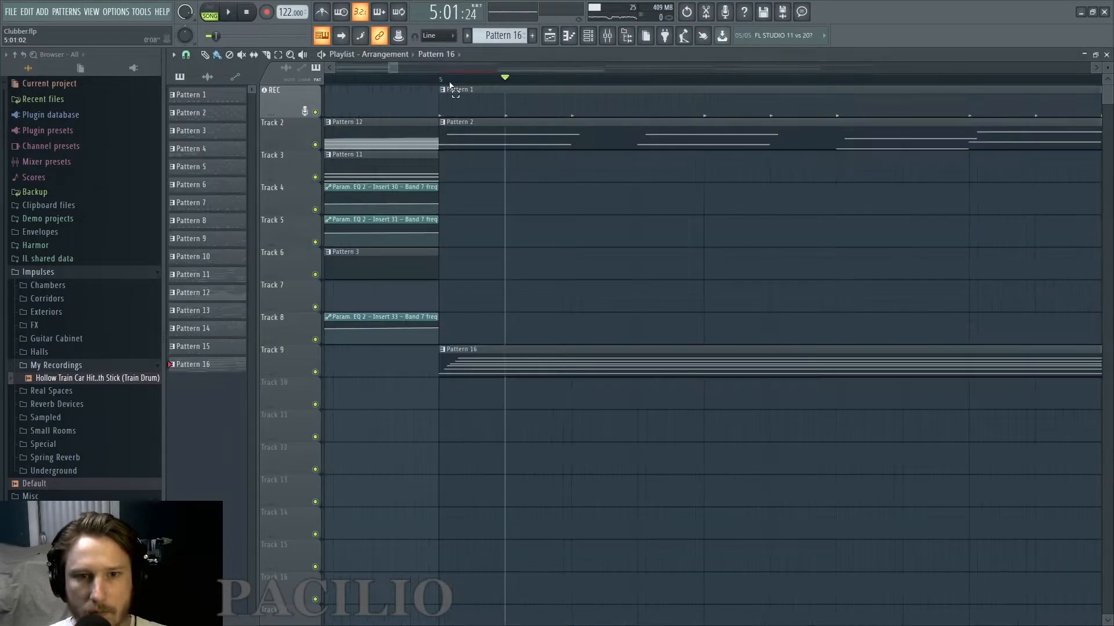
Mark the first sixteenth note of bar 5 and create an automation clip there for band 7's frequency.
left_click_drag(442, 79, 507, 86)
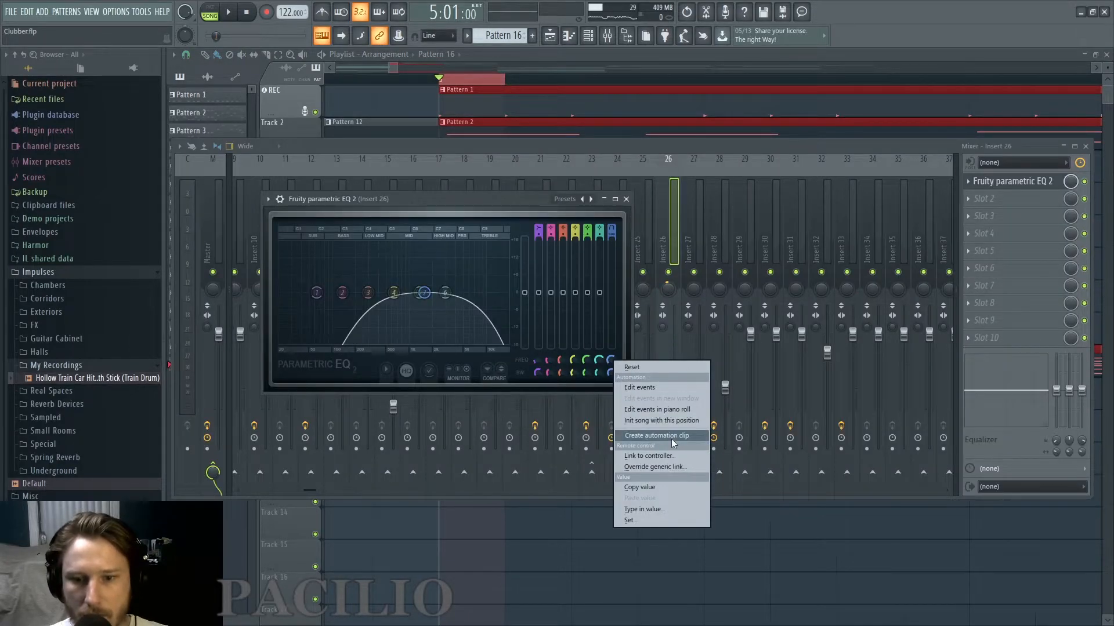
left_click(670, 439)
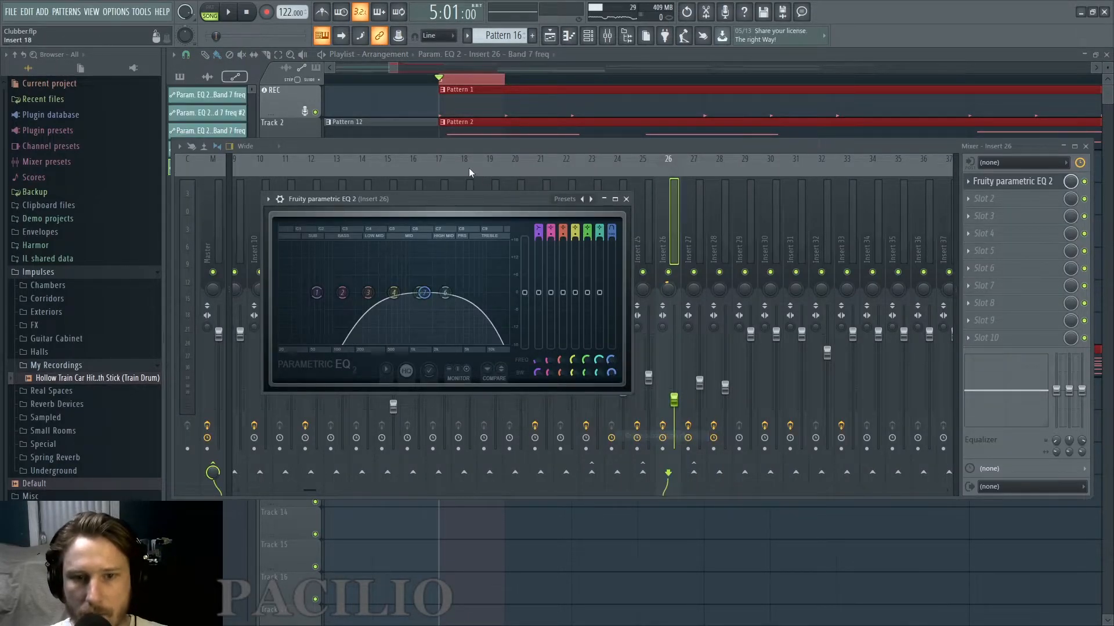
left_click(486, 80)
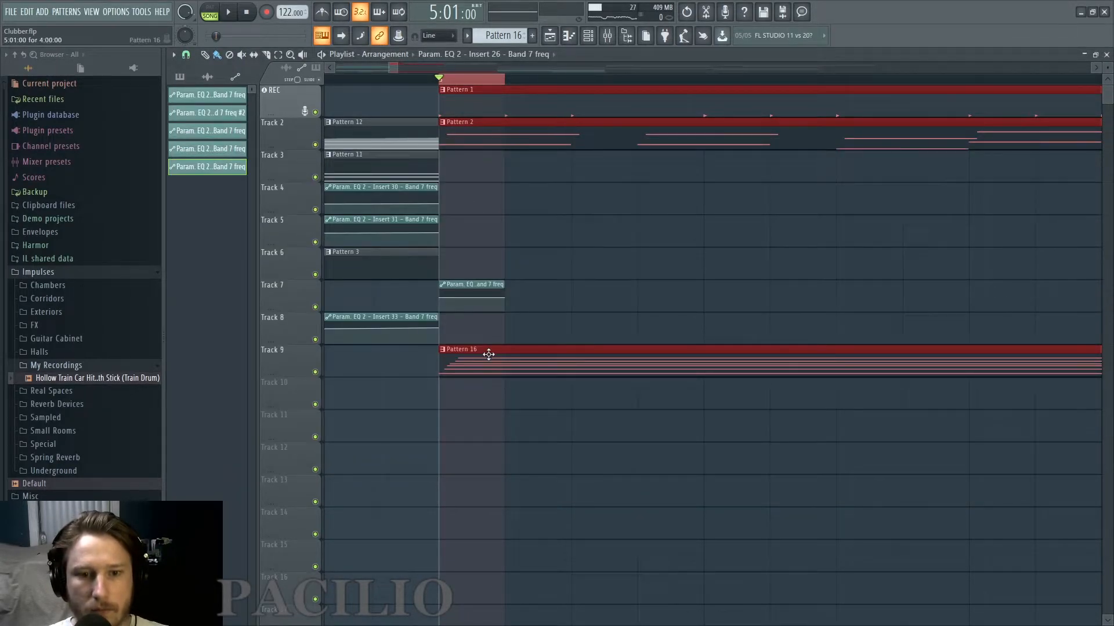
Move the automation clip to Track 10 under Pattern 16 and shape it as a downward slope.
left_click_drag(475, 281, 470, 402)
scroll(491, 400, "up", 1)
left_click(511, 396)
scroll(516, 396, "down", 3)
left_click_drag(541, 399, 499, 418)
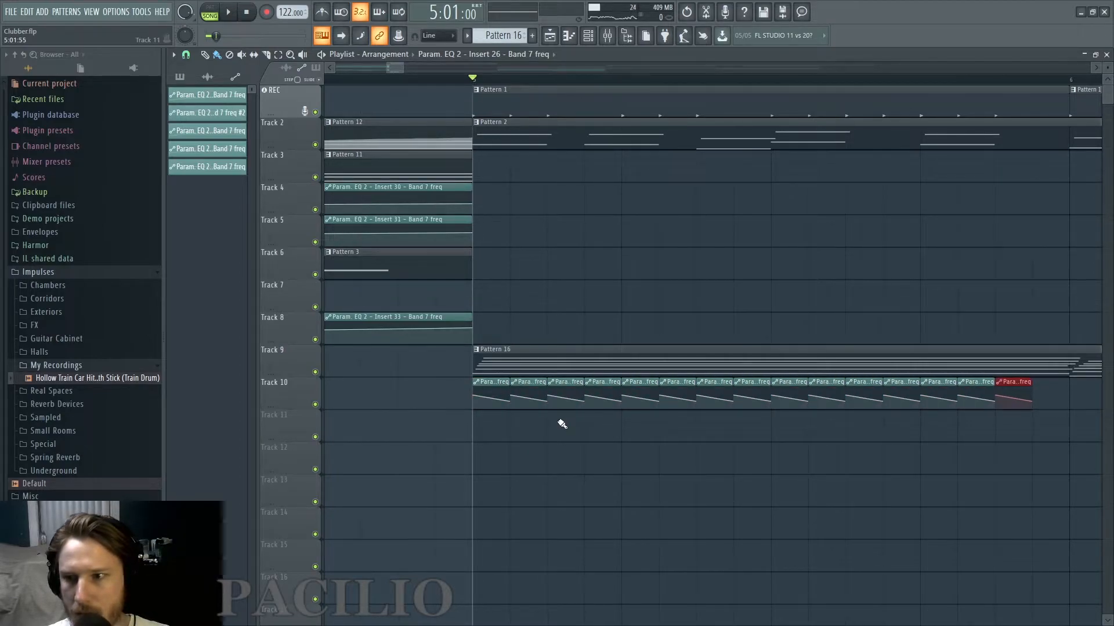
Try repeating the clip every sixteenth note across bar 5, listen, and remove the copies.
key("space")
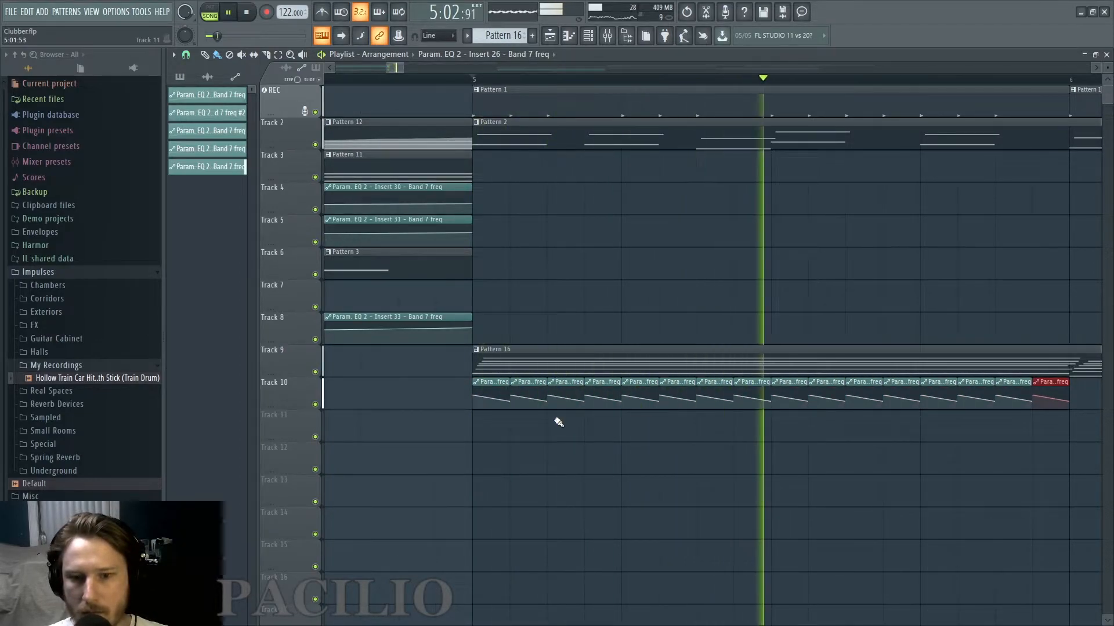
scroll(598, 439, "down", 2)
scroll(622, 426, "up", 3)
key("space")
left_click_drag(1007, 363, 510, 360)
Extend the automation clip to an eighth note and add an end point with the start point's value copied onto it.
scroll(446, 383, "up", 3)
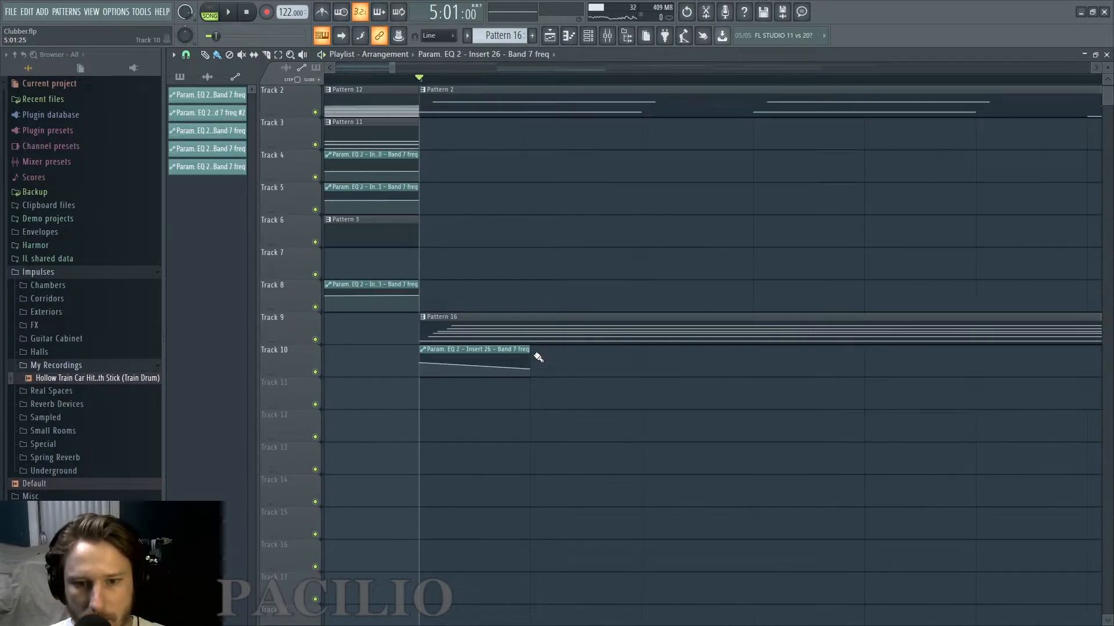
left_click_drag(537, 352, 631, 351)
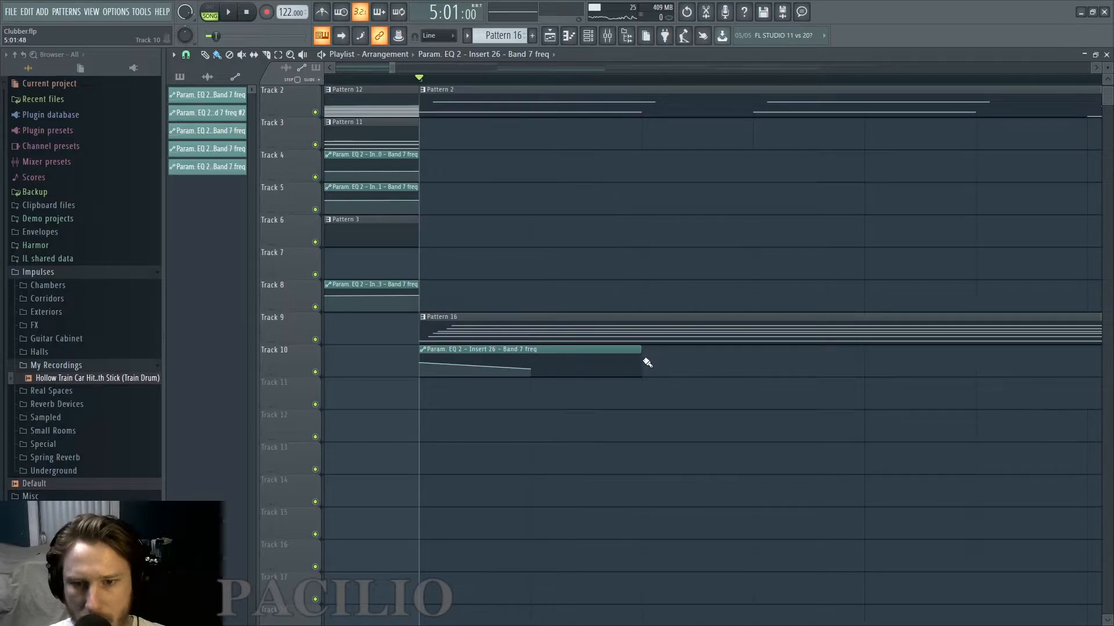
left_click(639, 361)
right_click(419, 363)
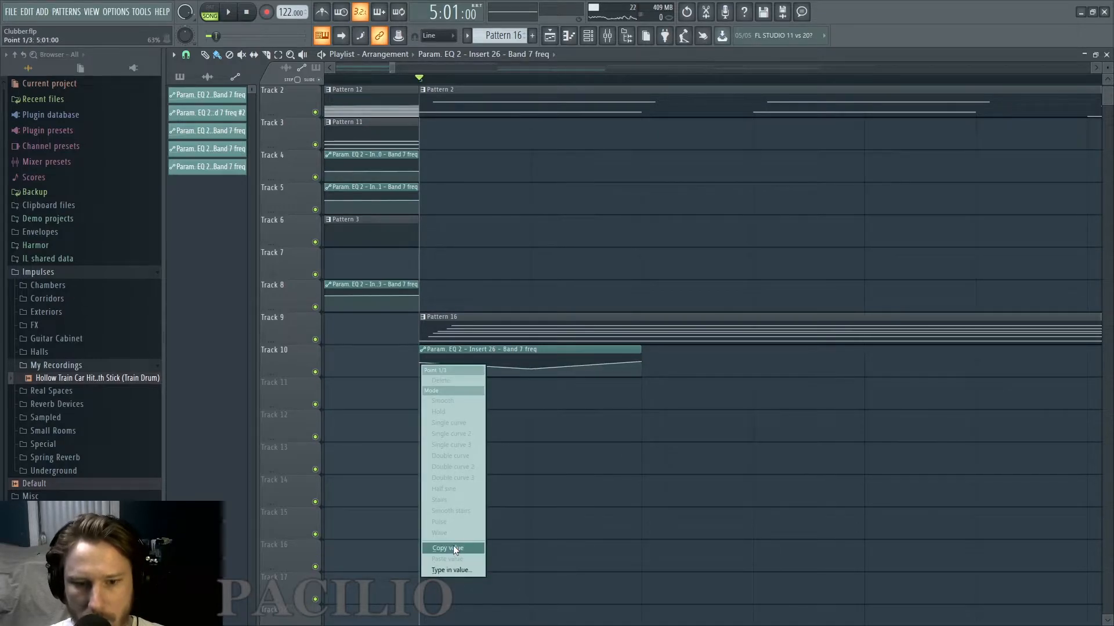
left_click(454, 545)
right_click(642, 360)
left_click(680, 556)
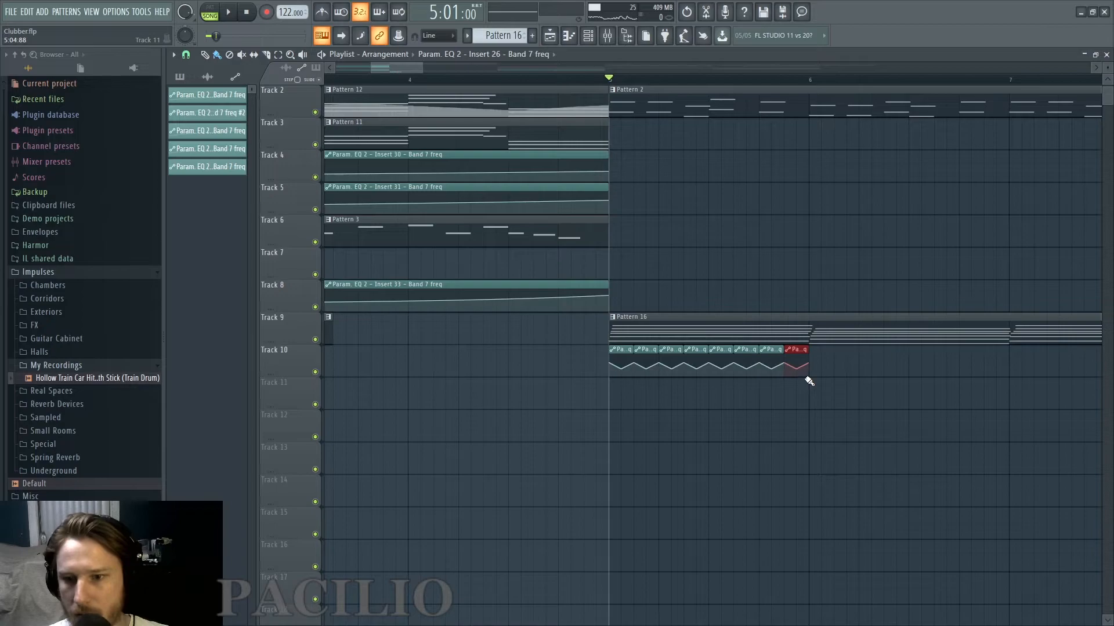
Repeat the clip on Track 10 through bars 5 to 12 and curve its two segments while listening to the sweep.
key("space")
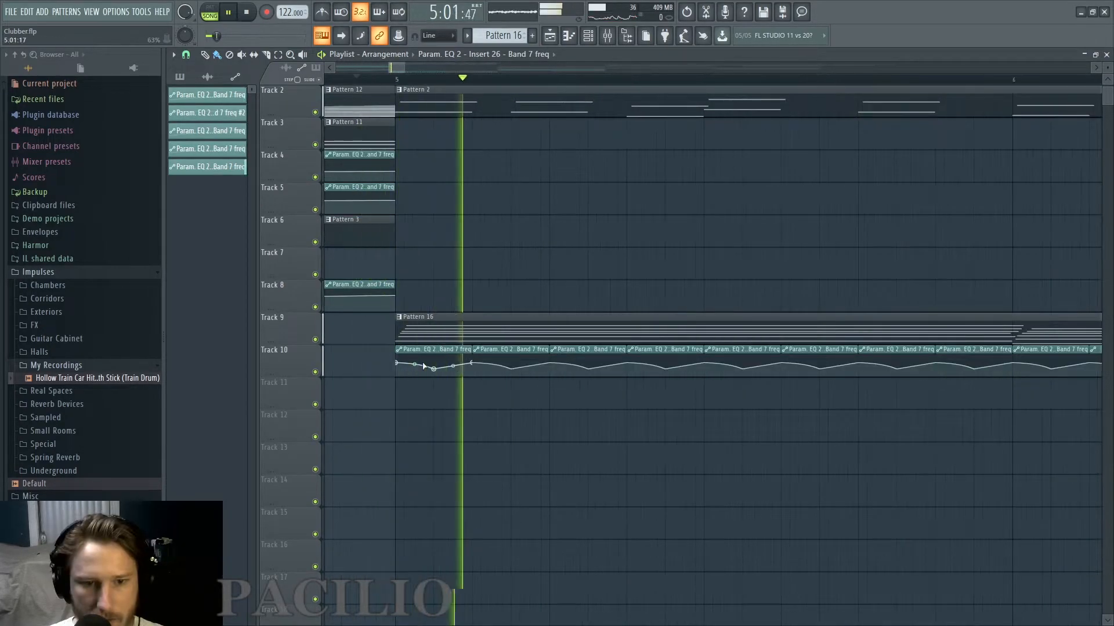
key("space")
key("space")
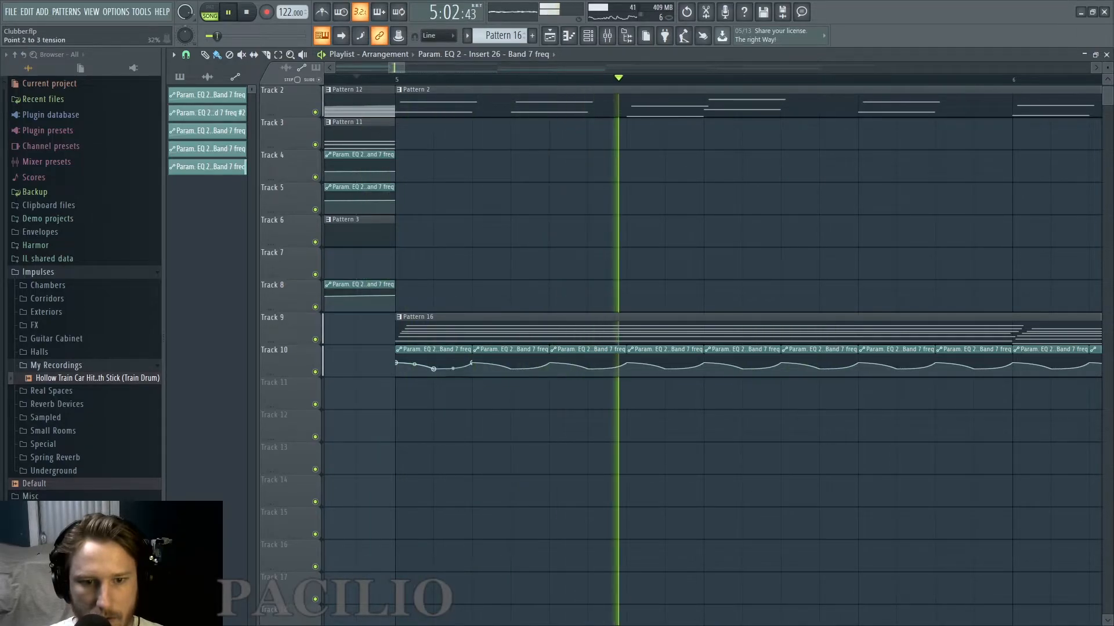
key("space")
key("space")
key("space")
key("space")
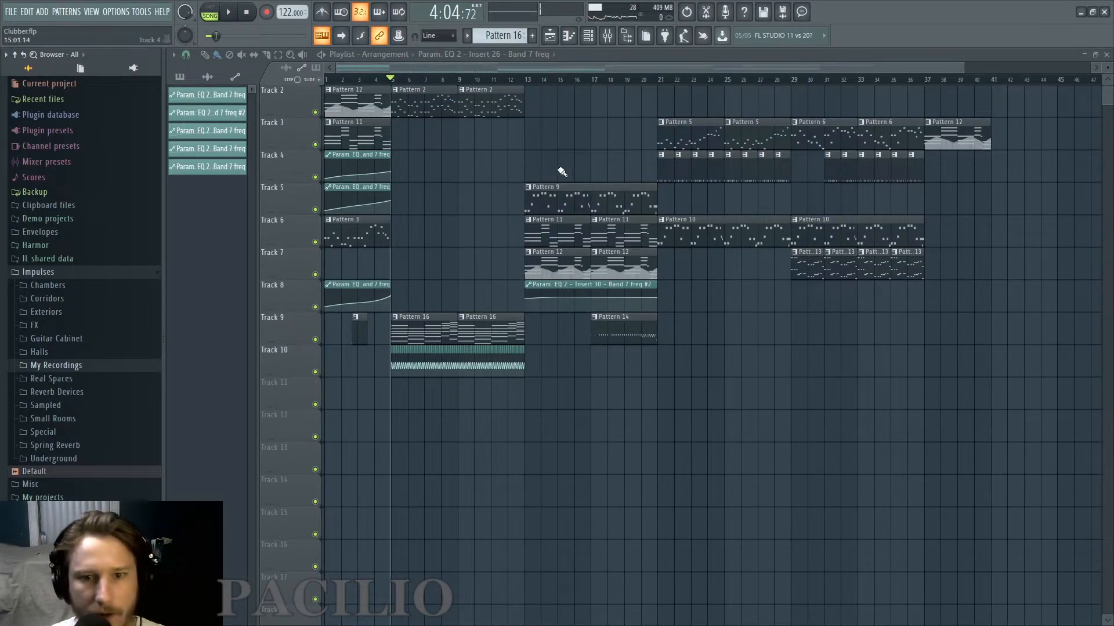
Add a new Harmor channel and draw a volume envelope that rises quickly and falls to zero, testing a note.
left_click(593, 38)
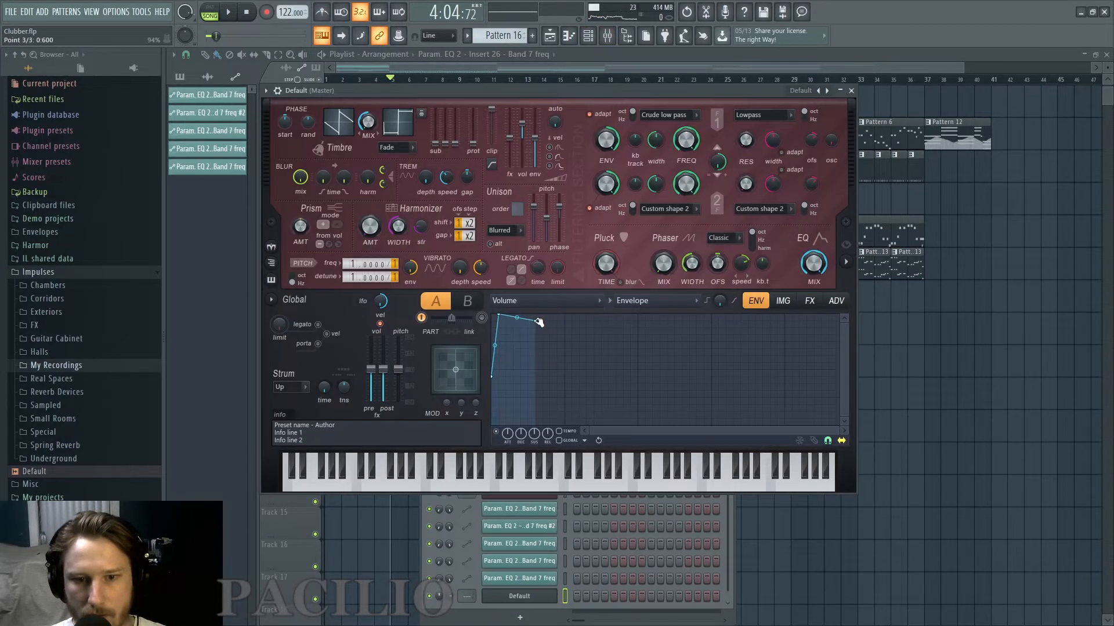
right_click(673, 403)
left_click_drag(677, 406, 704, 426)
key("z")
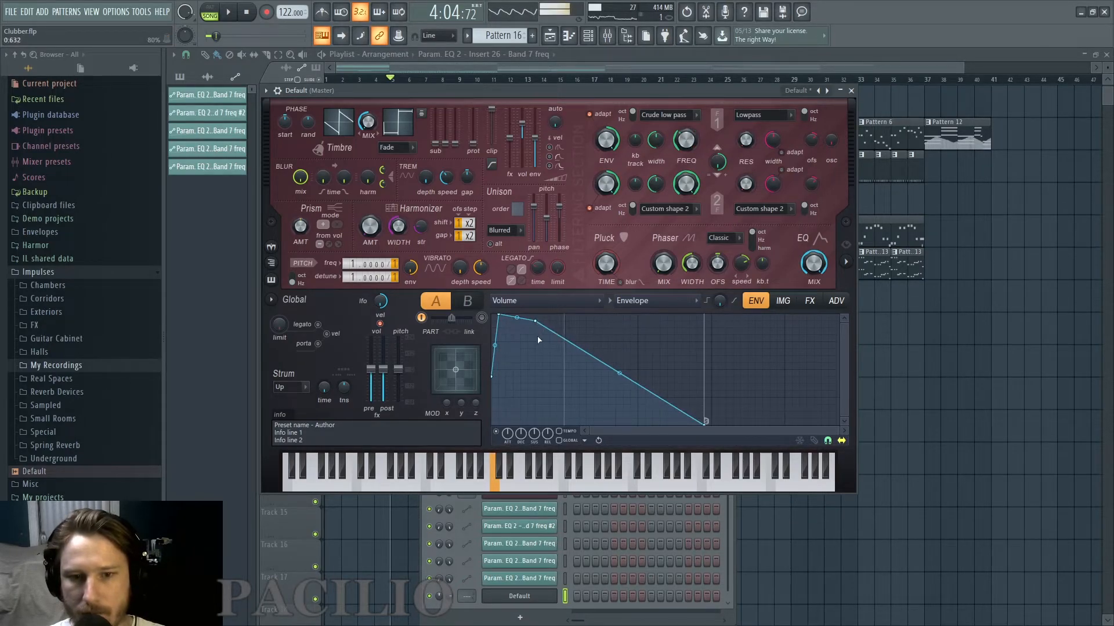
Enable a pitch envelope with a steep falling curve and set the unison order to 2.
left_click(527, 301)
left_click(526, 537)
left_click(496, 431)
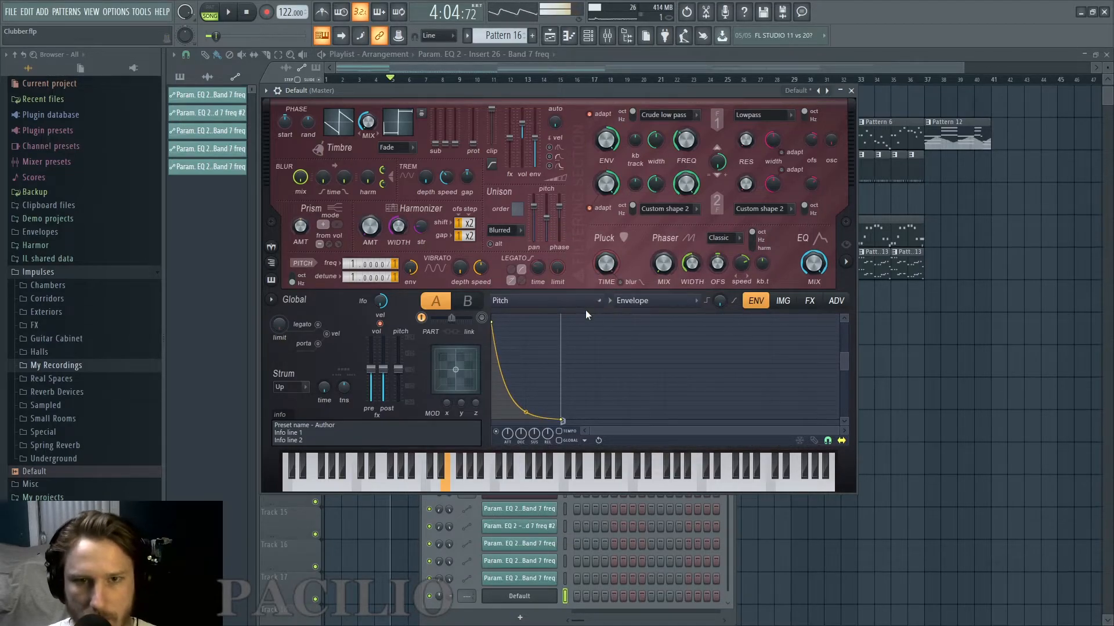
left_click_drag(517, 214, 515, 210)
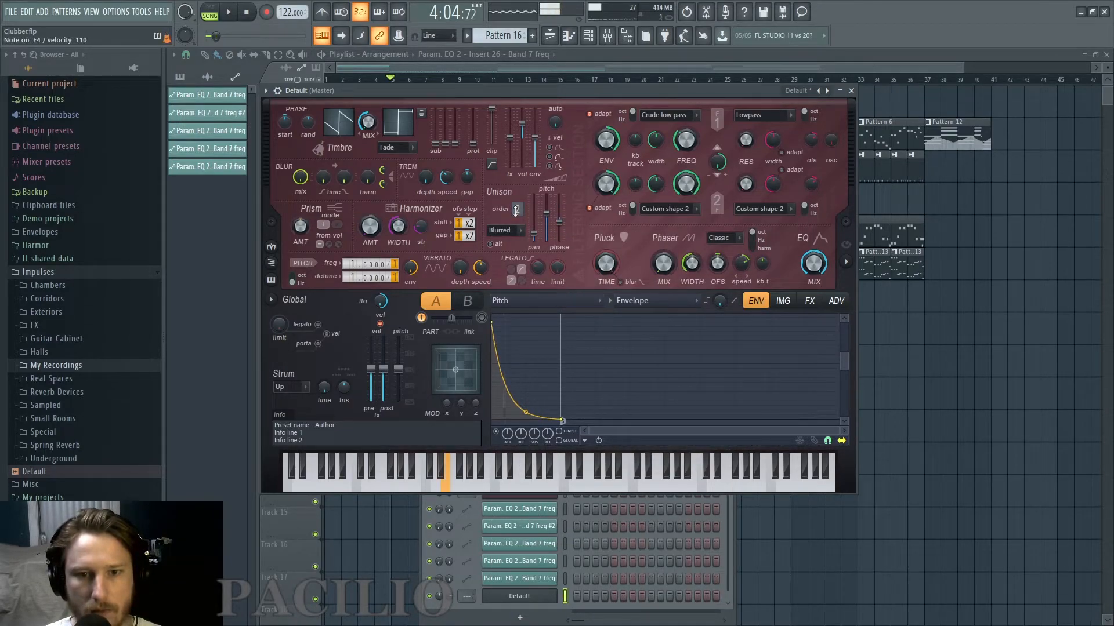
Lengthen the pitch envelope's fall, deepen its curve and set the pitch frequency divisor to 2.
left_click_drag(561, 421, 767, 388)
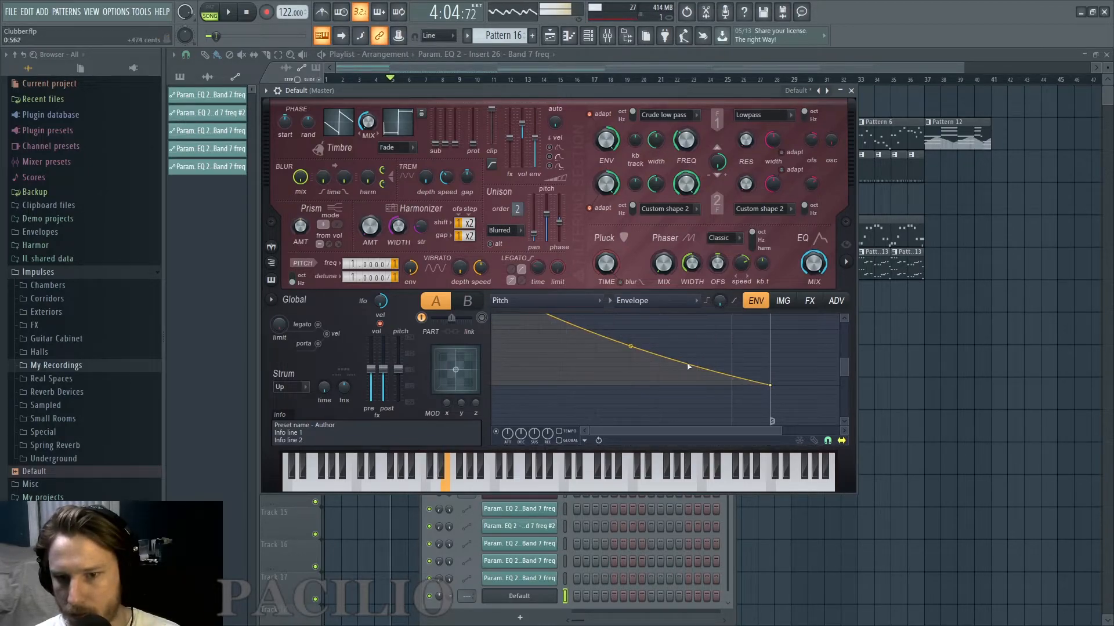
left_click_drag(629, 348, 630, 376)
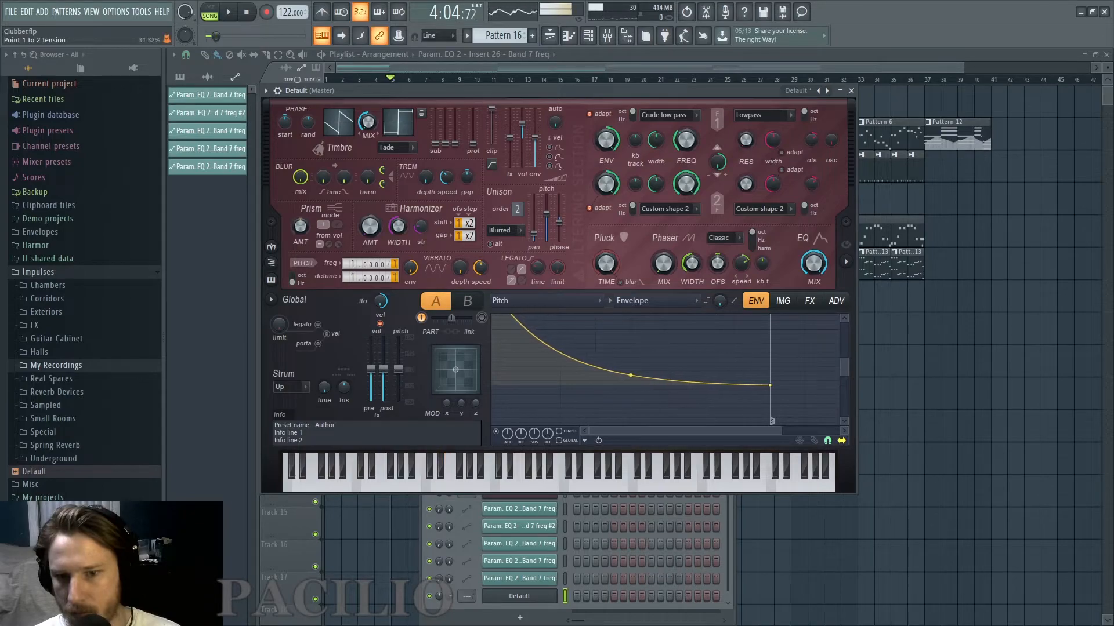
scroll(396, 264, "up", 1)
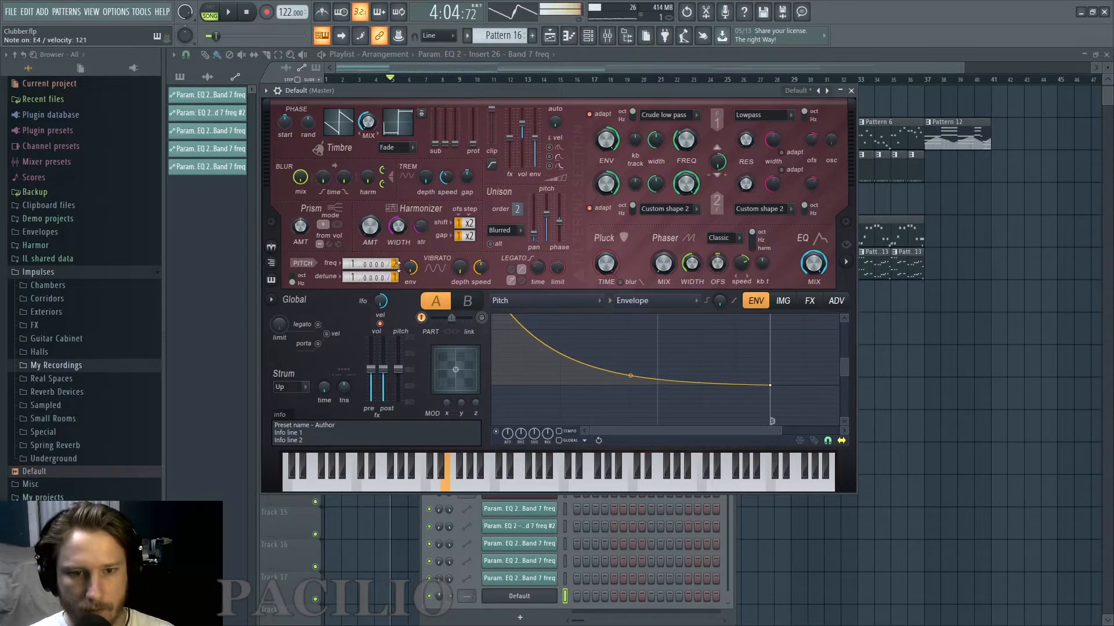
Adjust the new Harmor's reverb to 50% wet with a decay of about 2581 ms and more damping, testing a note.
left_click(809, 301)
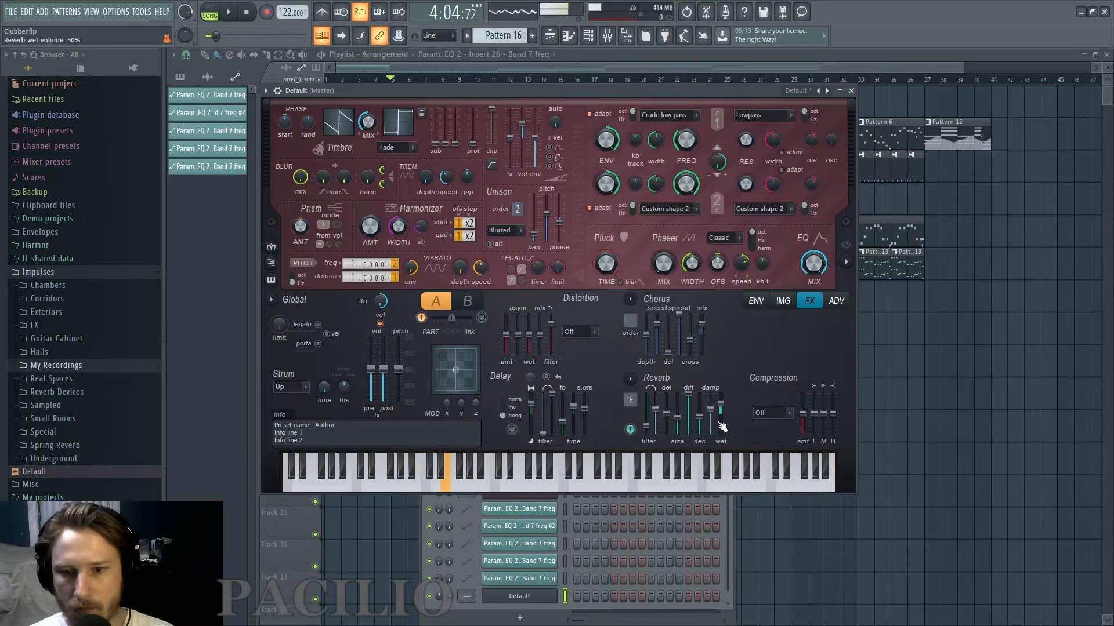
left_click_drag(713, 412, 712, 403)
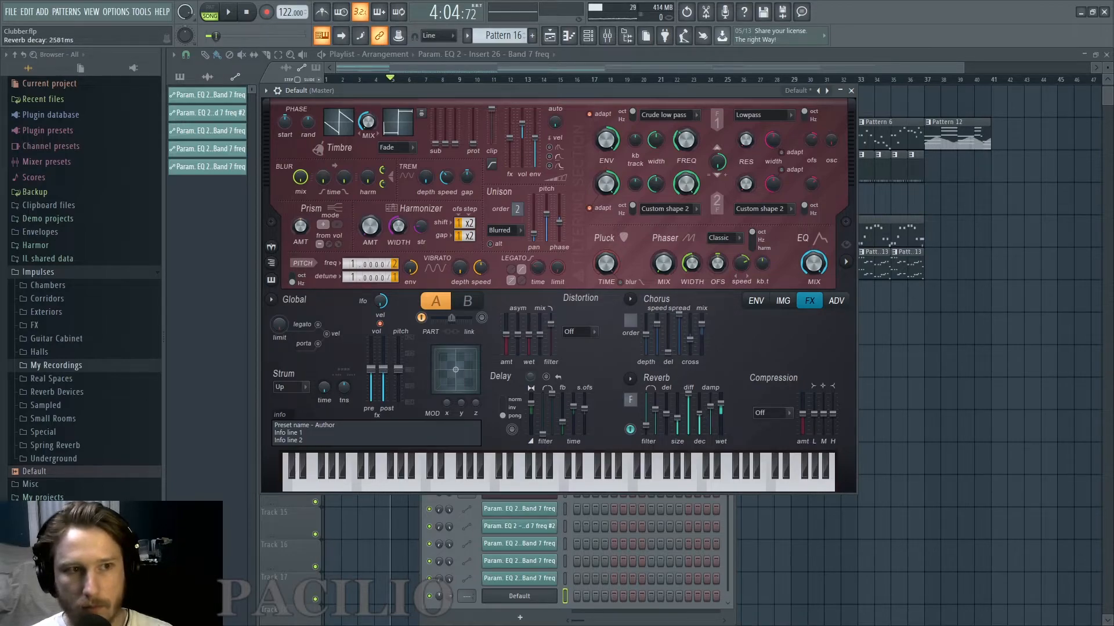
key("c")
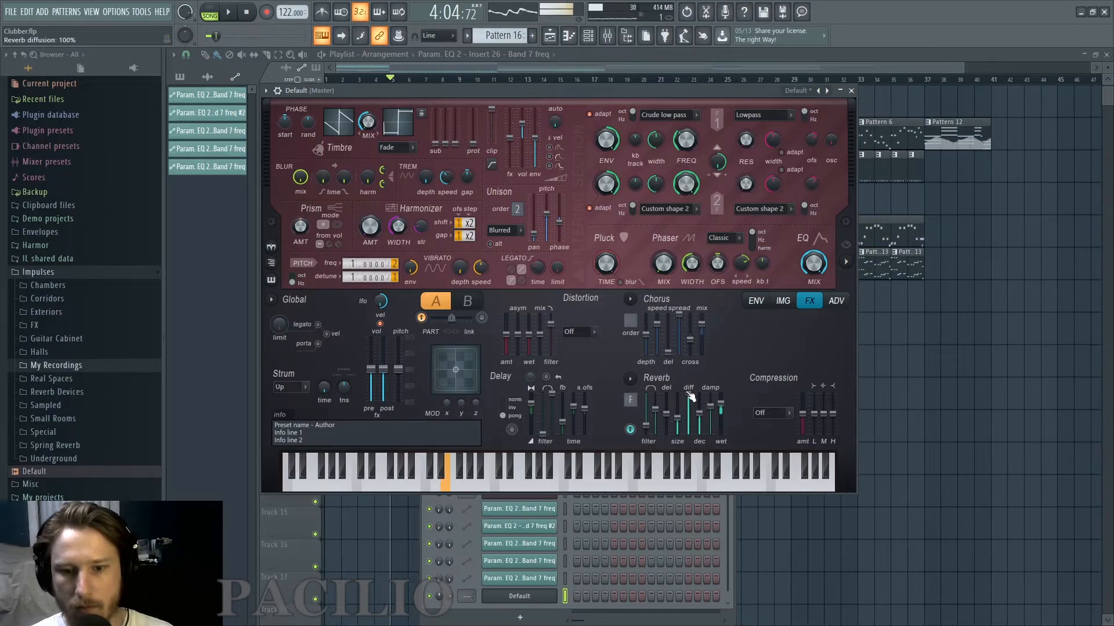
Apply Classic distortion to the new Harmor with an amount of about 39% and adjust its wet level.
left_click(576, 332)
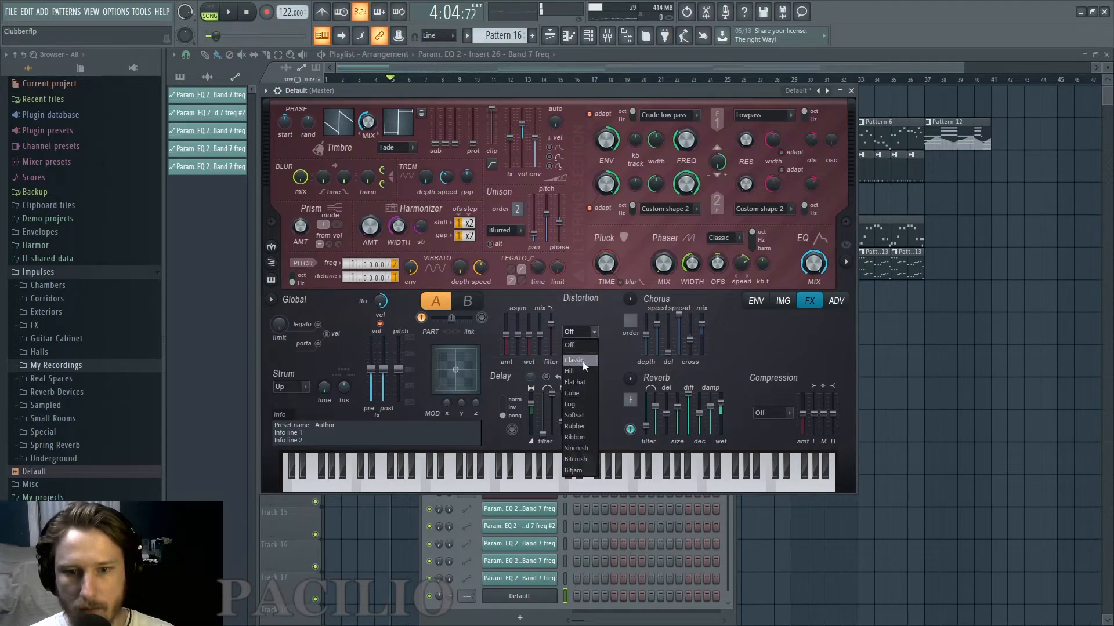
left_click(580, 360)
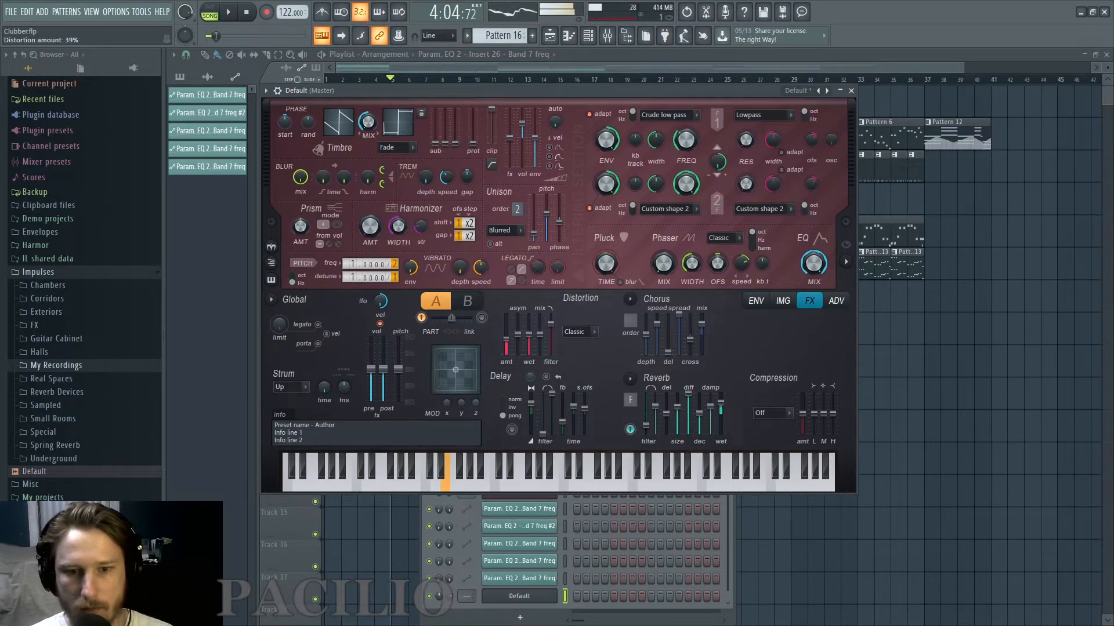
left_click_drag(528, 329, 528, 332)
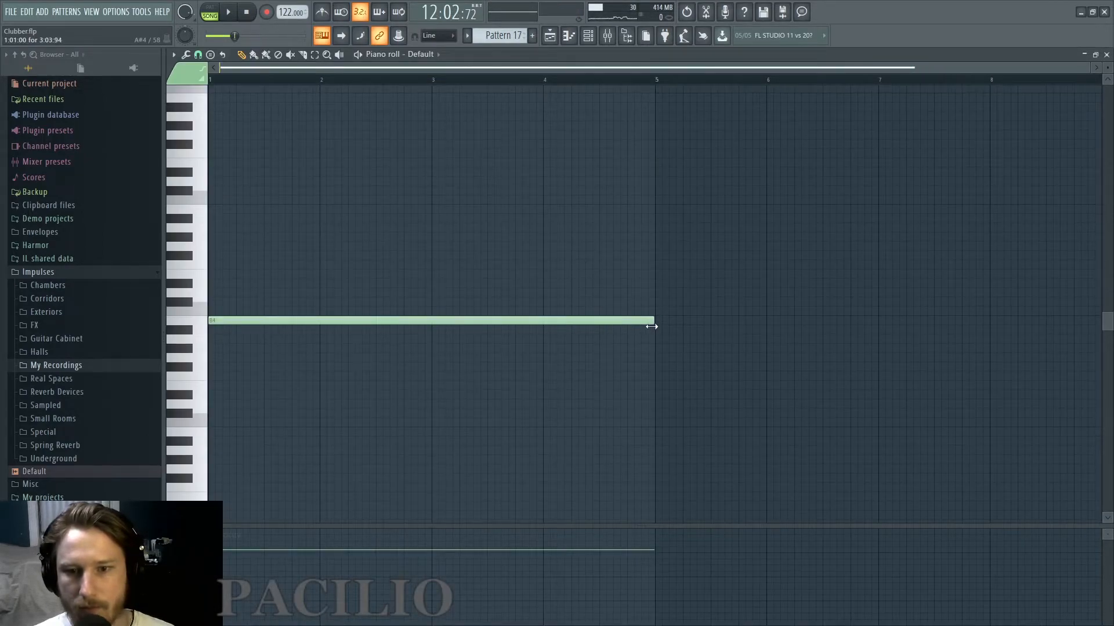
Place Pattern 17 on Track 11 at bar 13, shift its start slightly ahead of the bar and play the transition.
key("F5")
scroll(581, 410, "up", 5)
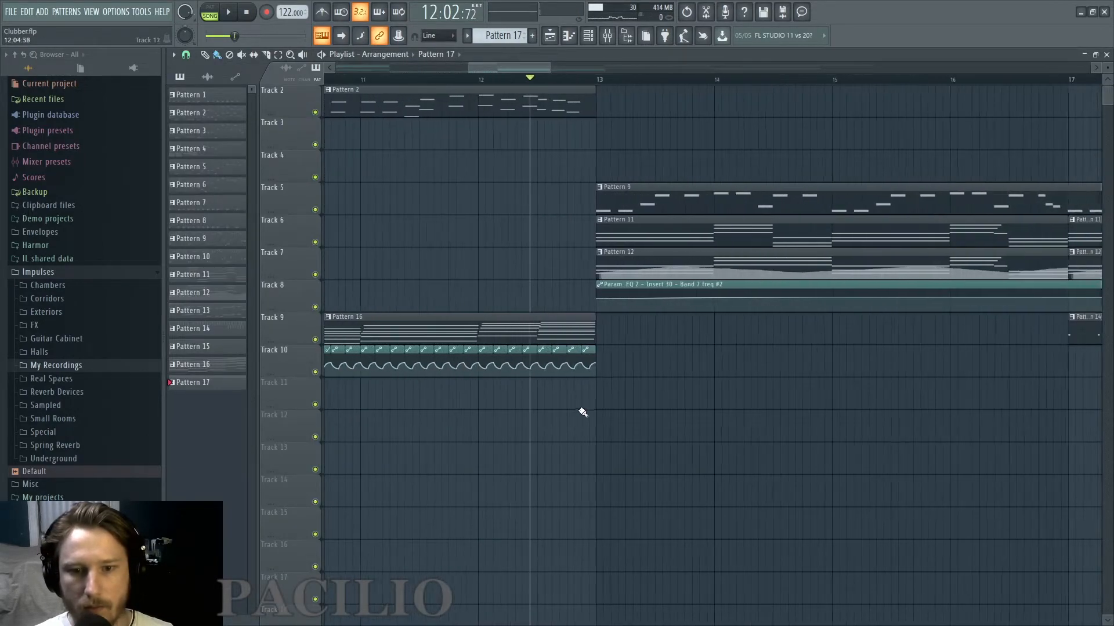
left_click(613, 404)
key("space")
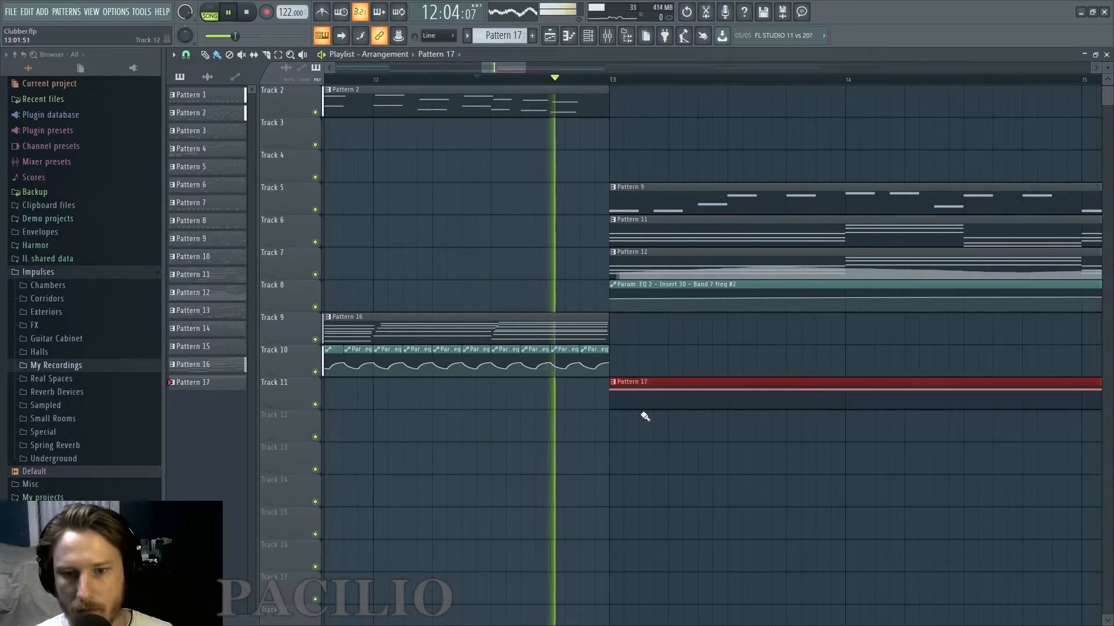
scroll(641, 418, "down", 3)
key("space")
scroll(636, 402, "up", 5)
left_click_drag(637, 403, 593, 389)
key("space")
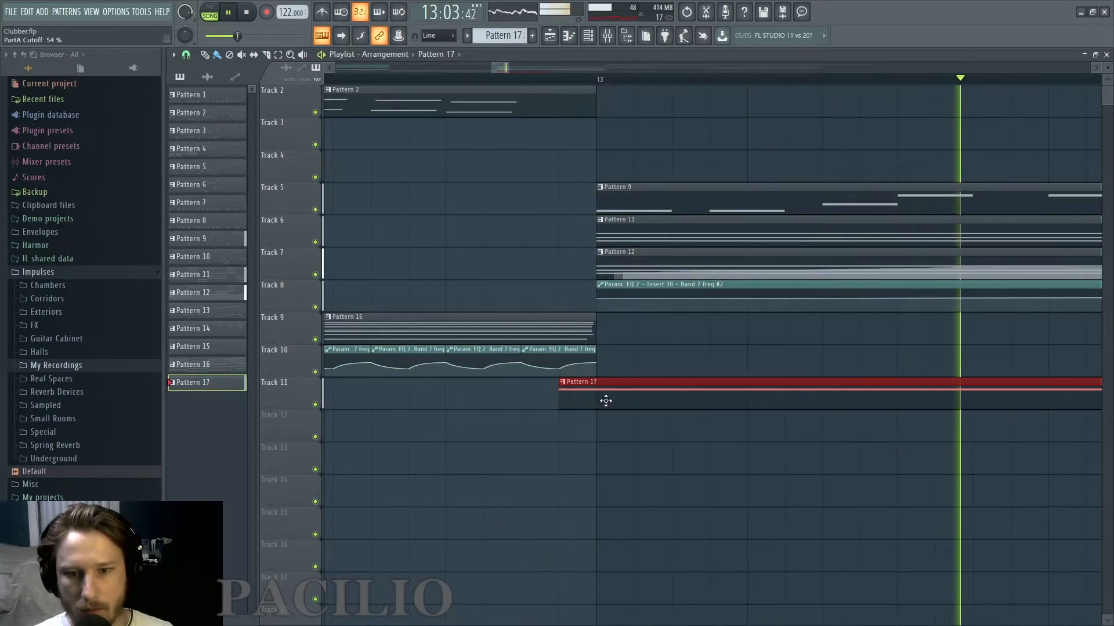
Check Pattern 17's sustained note in the piano roll and raise the starting point of Harmor's pitch envelope.
double_click(604, 400)
scroll(479, 343, "down", 2)
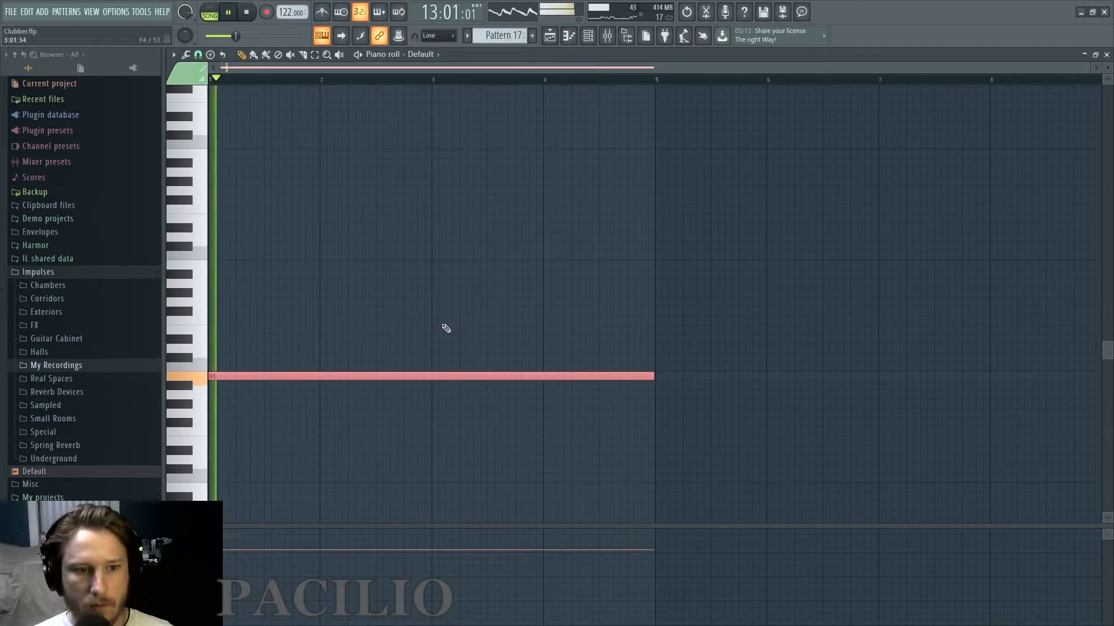
left_click(549, 36)
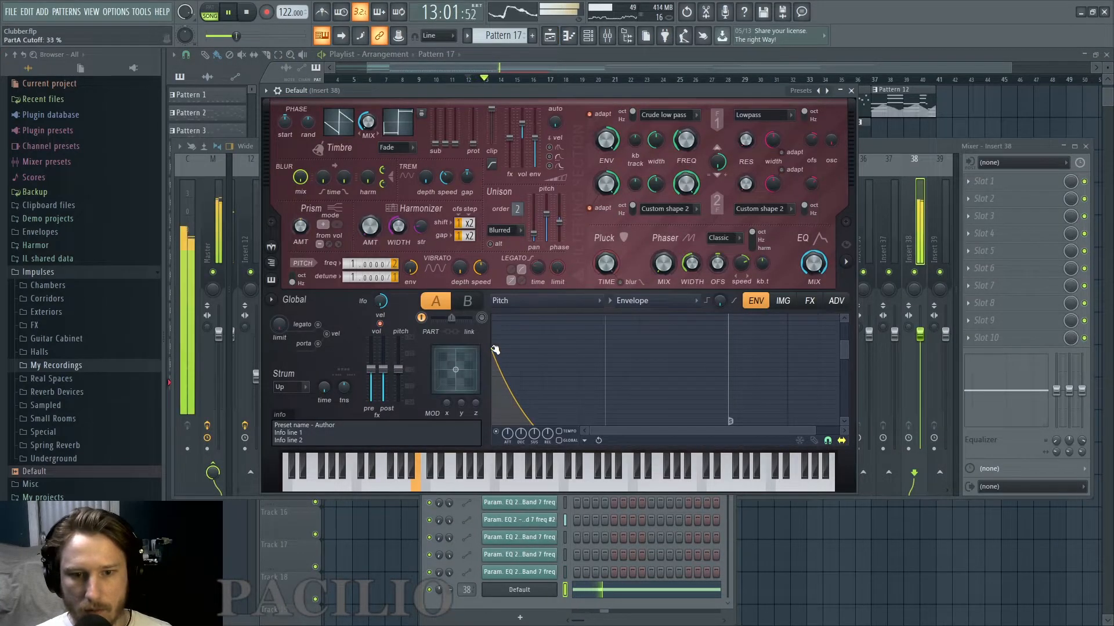
left_click_drag(494, 350, 490, 323)
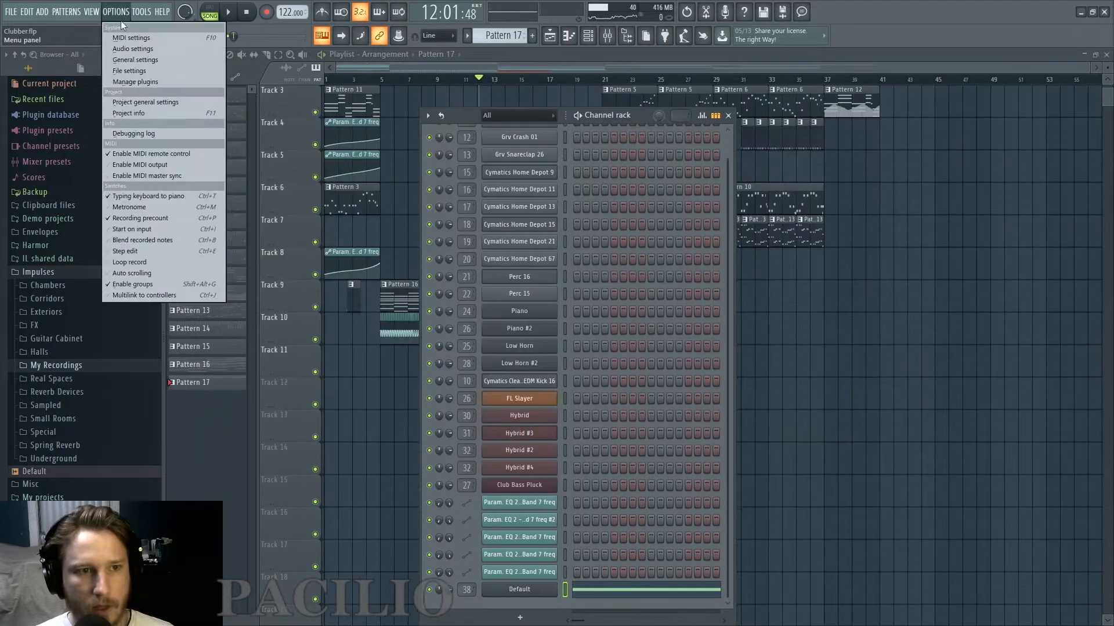
Give Sytrus operator 2 about 91% noise, route it only through filter 1 and set that filter to Vanilla band pass.
mouse_move(33, 23)
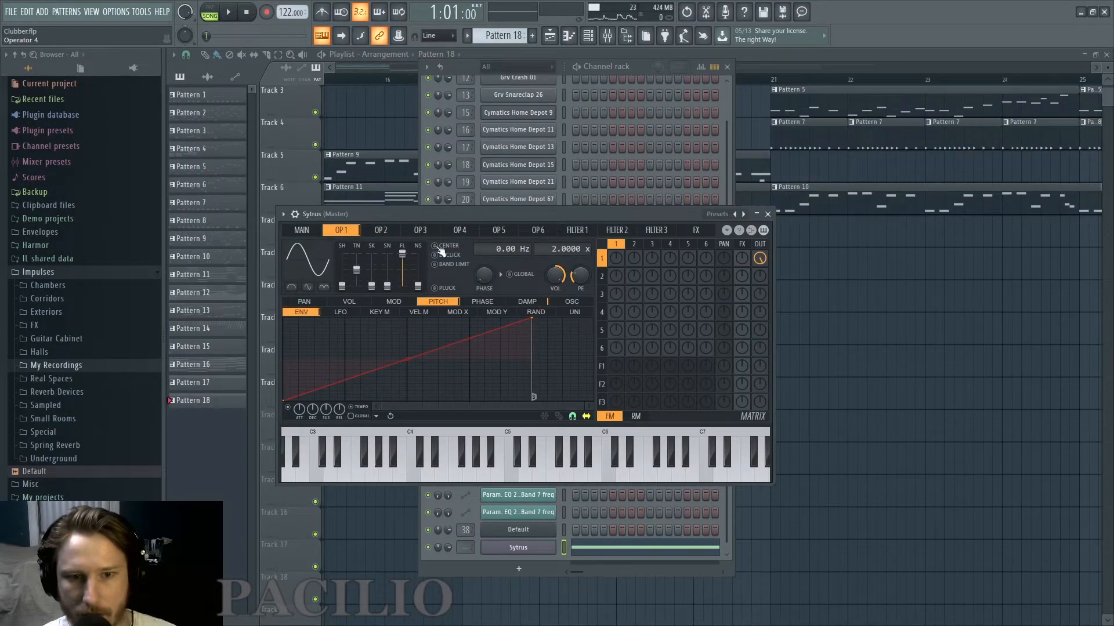
left_click(392, 231)
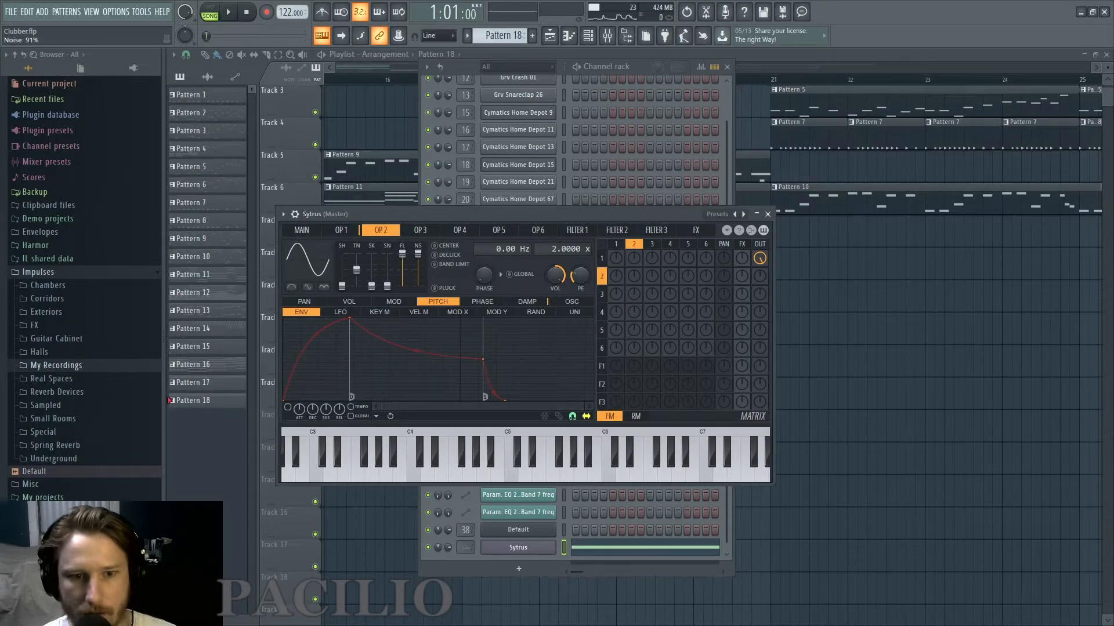
left_click(296, 250)
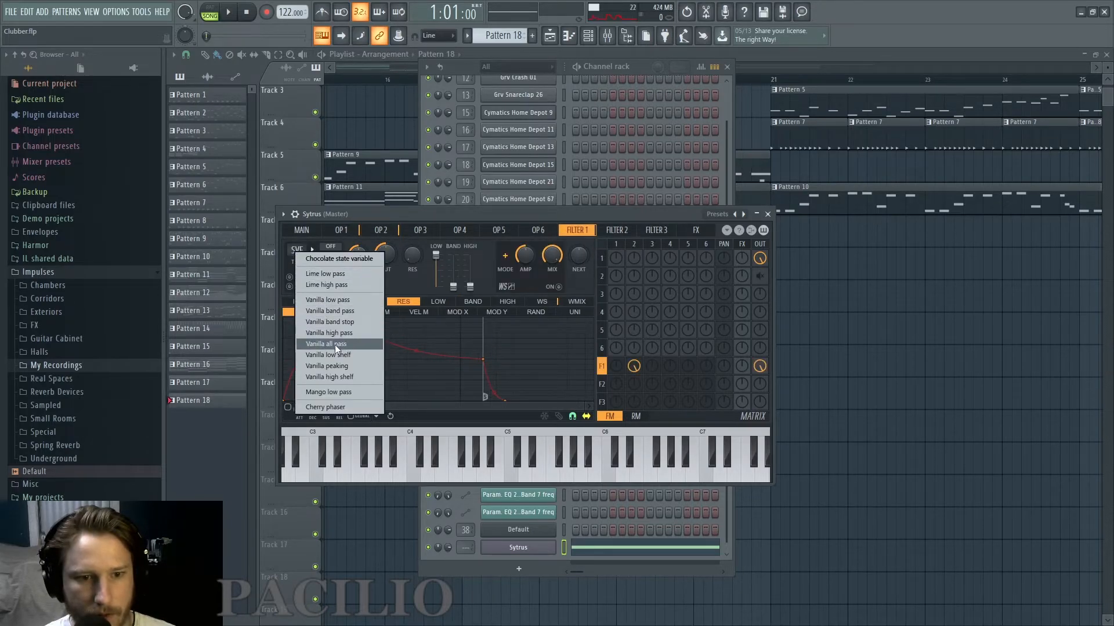
left_click(338, 313)
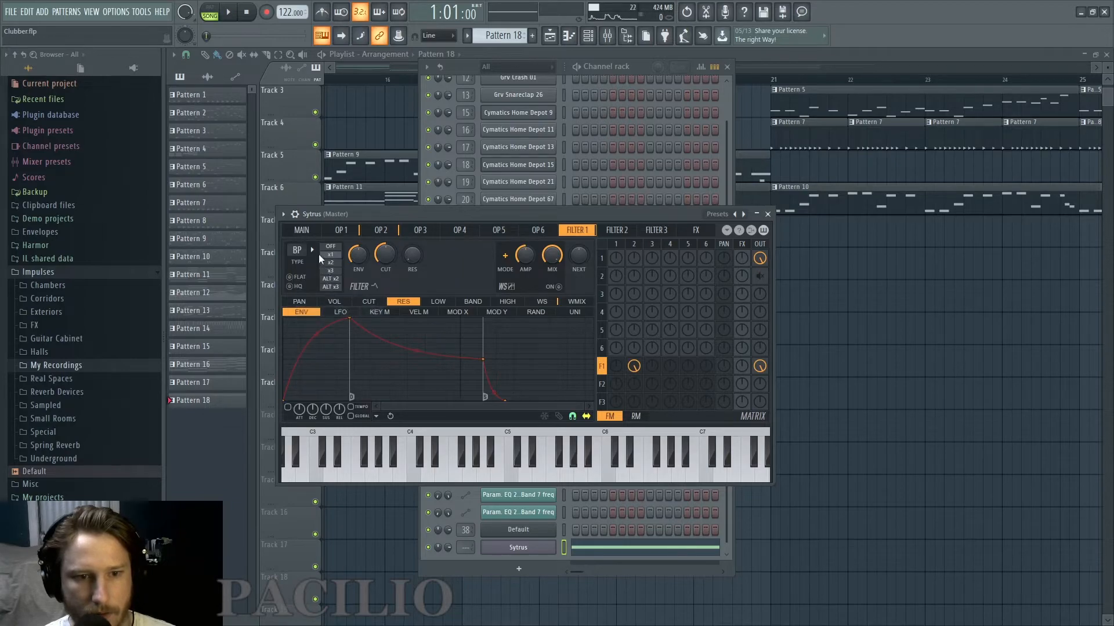
Enable a tempo-based cutoff envelope on filter 1, shape it as a straight rising ramp and add some resonance.
left_click(369, 302)
left_click(288, 408)
left_click(350, 407)
left_click(390, 417)
right_click(478, 328)
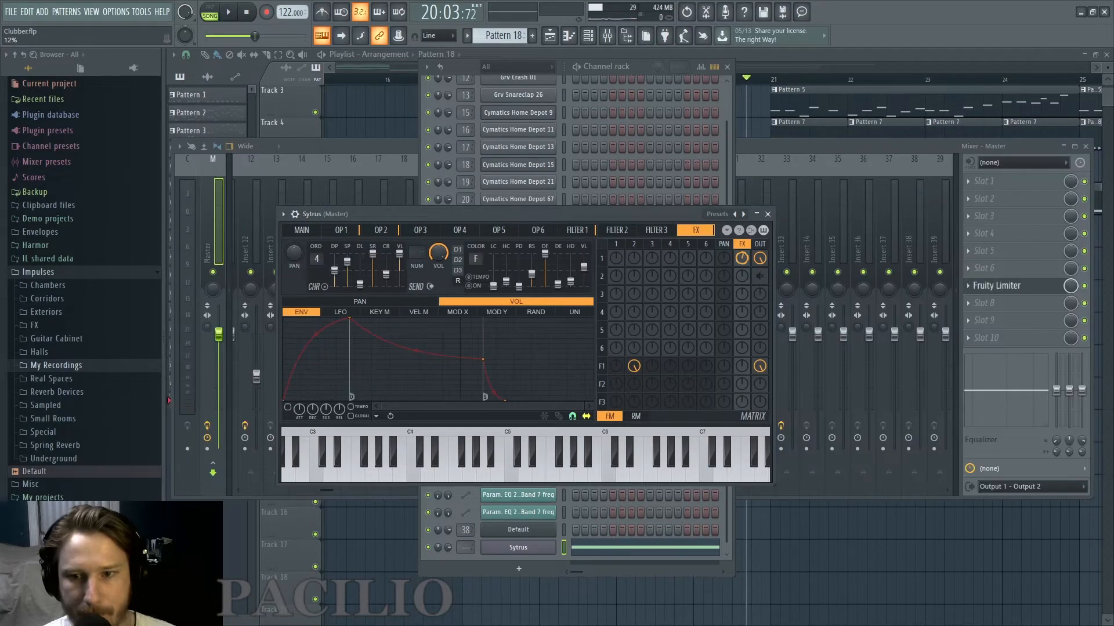
Send operator 1 to the effects and let operator 3 frequency-modulate operator 1 at a ratio of 0.25.
left_click_drag(744, 259, 745, 253)
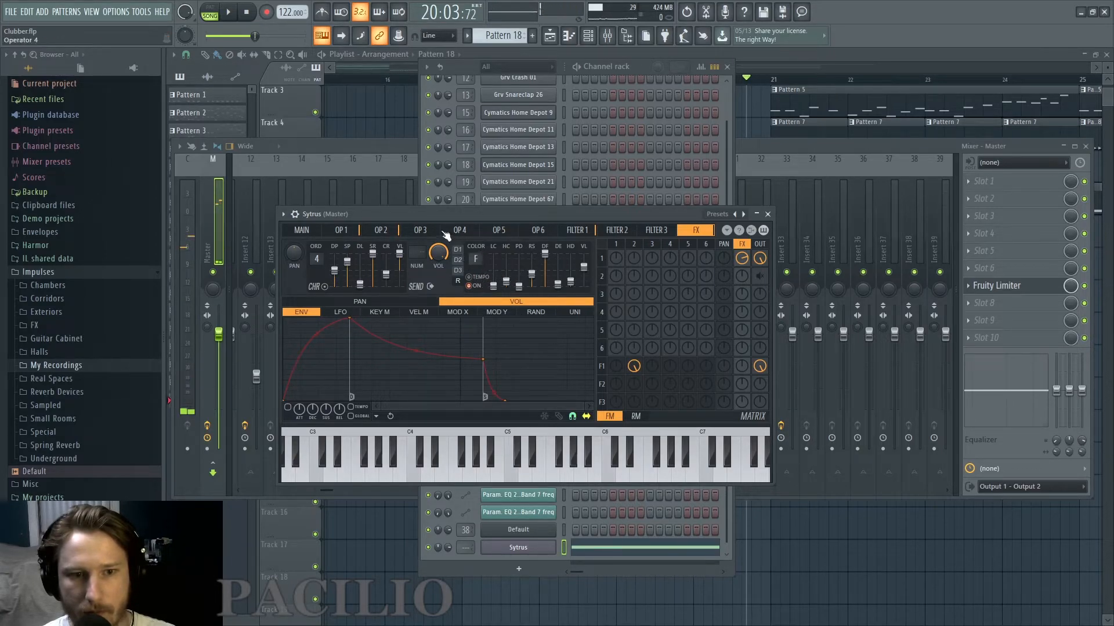
left_click(420, 231)
left_click_drag(652, 264, 653, 256)
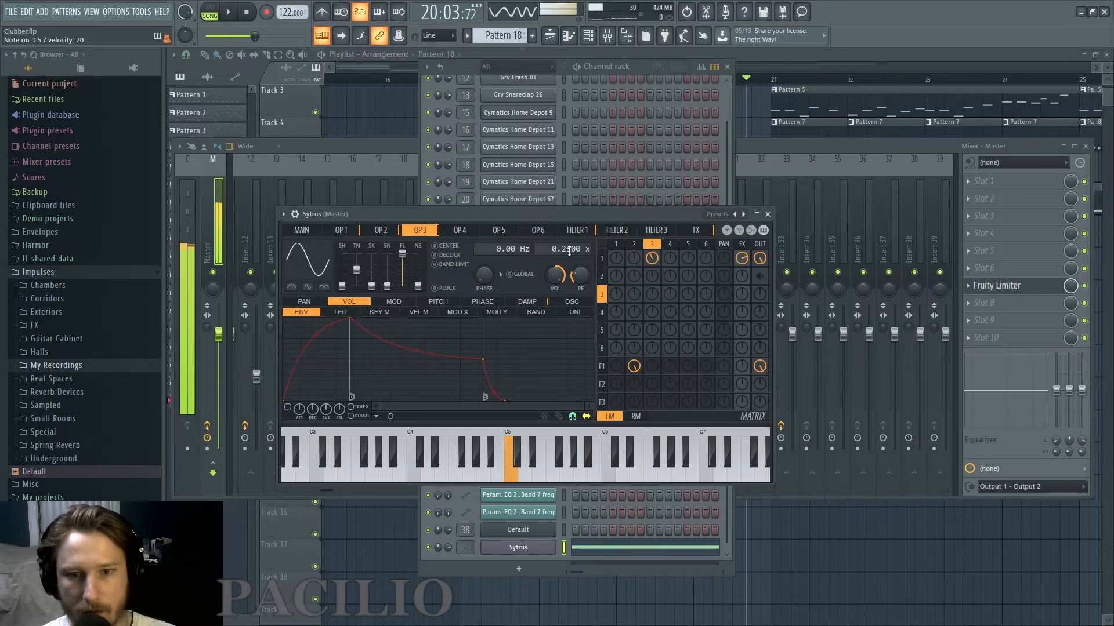
Try a different shape and waveform variants, including Even, on operator 3 while testing C5.
left_click_drag(341, 286, 342, 277)
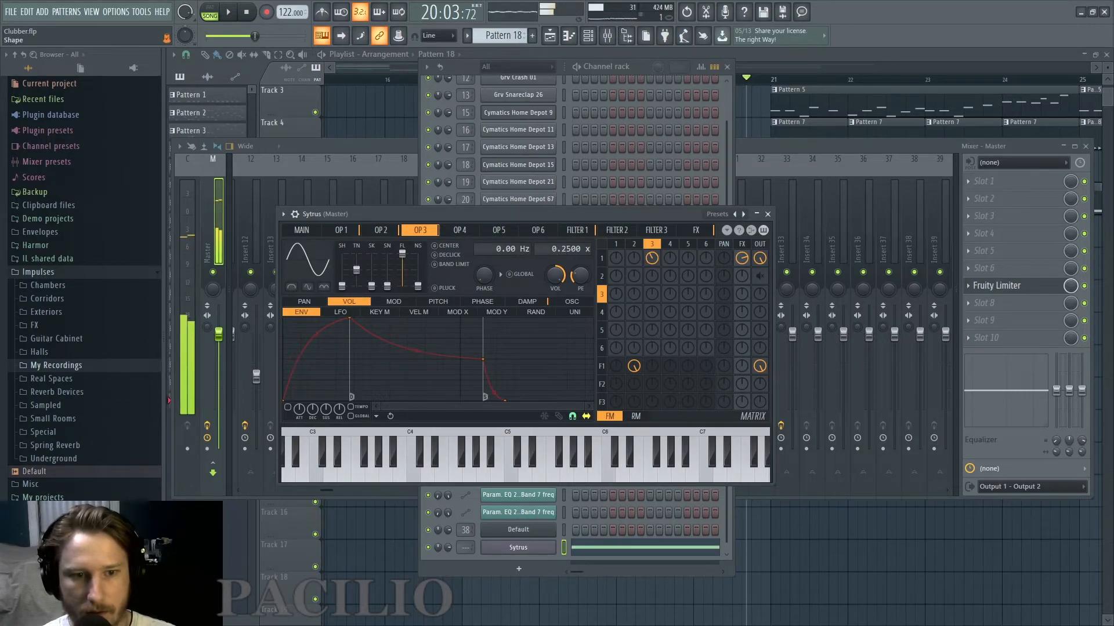
left_click(324, 288)
left_click(308, 287)
left_click(294, 288)
left_click(325, 289)
left_click(309, 289)
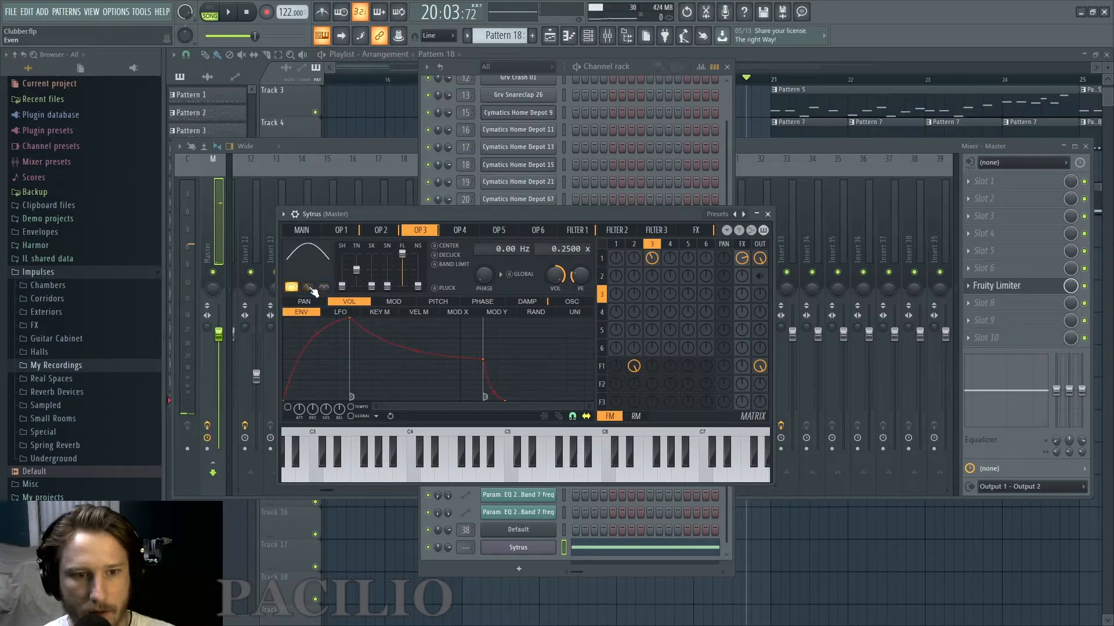
left_click(292, 288)
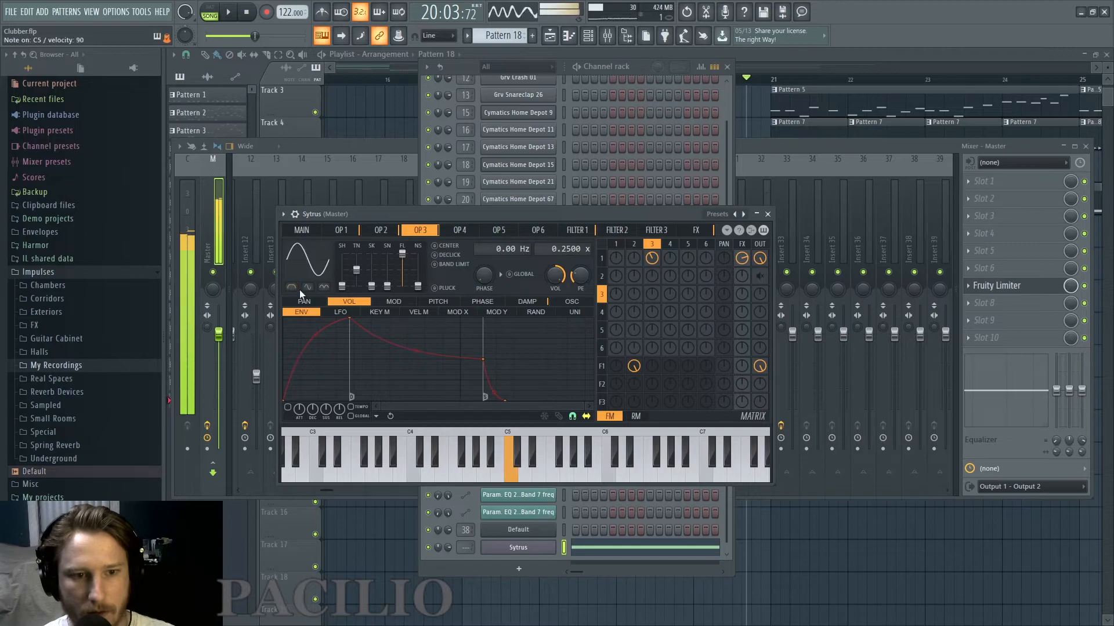
Adjust operator 3's skew, tension and modulation amount while testing C5, and fine-tune the resonance of filter 1.
left_click_drag(372, 286, 372, 276)
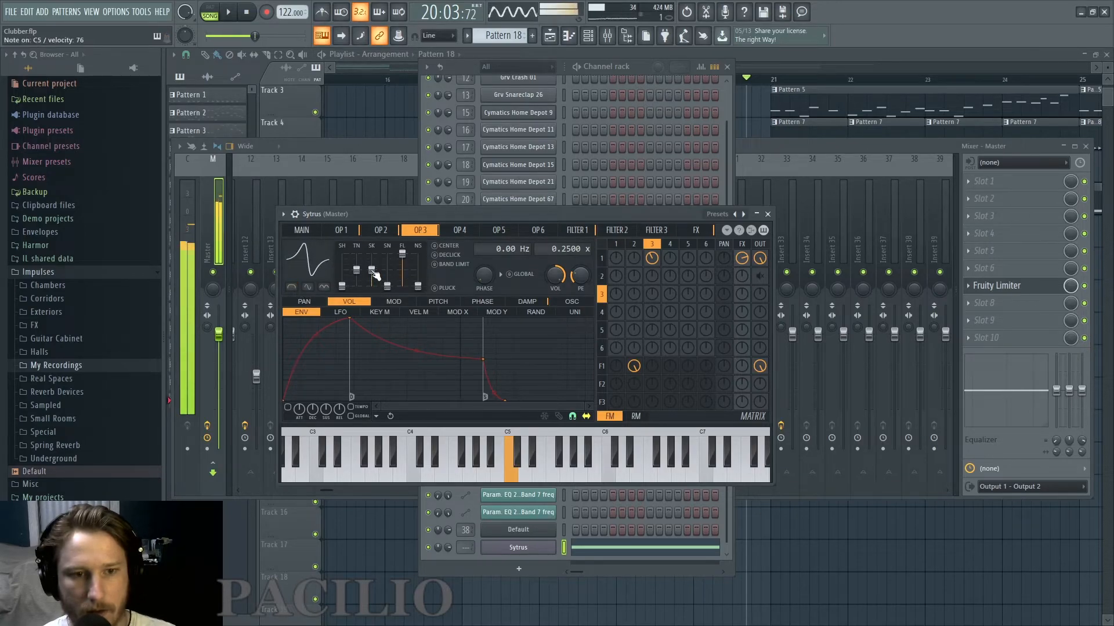
left_click_drag(650, 264, 650, 268)
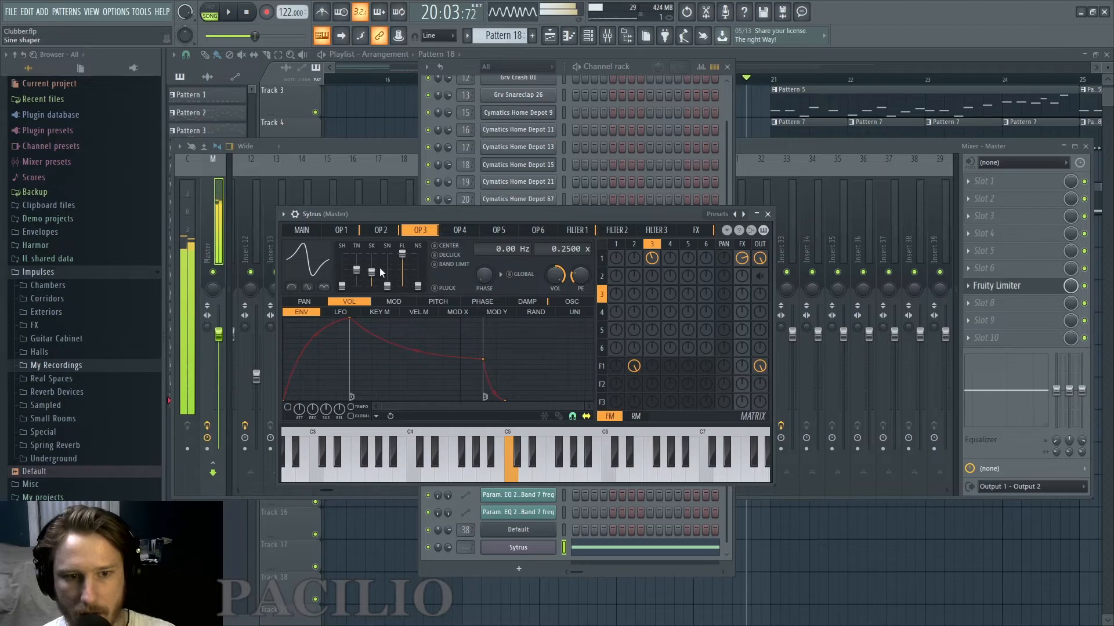
left_click_drag(361, 281, 361, 291)
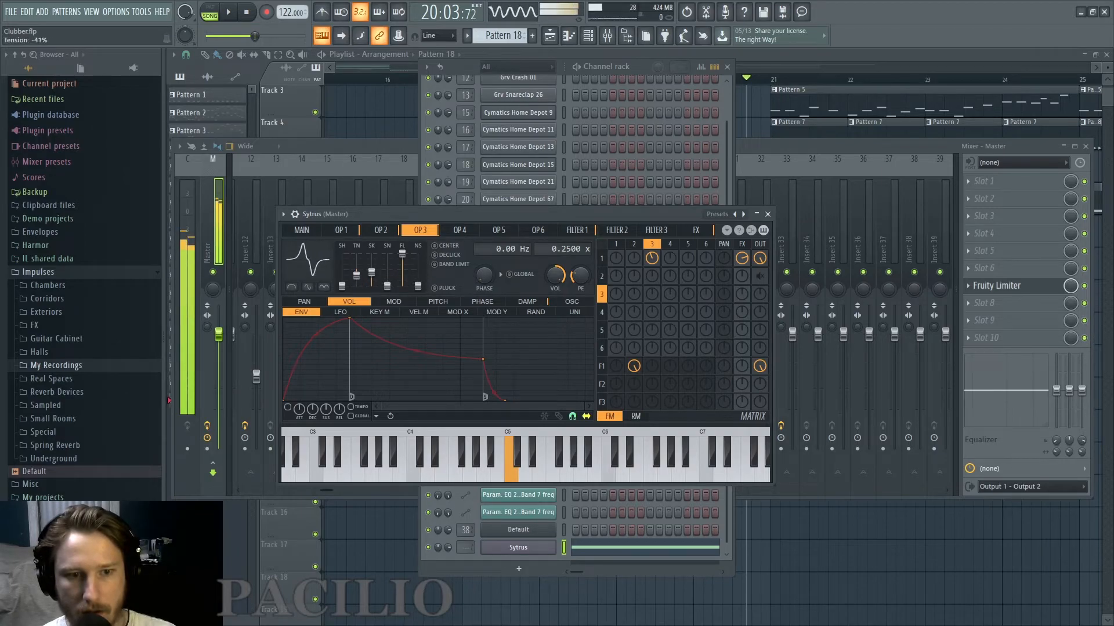
mouse_move(356, 285)
left_mouse_down()
mouse_move(367, 281)
mouse_move(356, 267)
left_mouse_up()
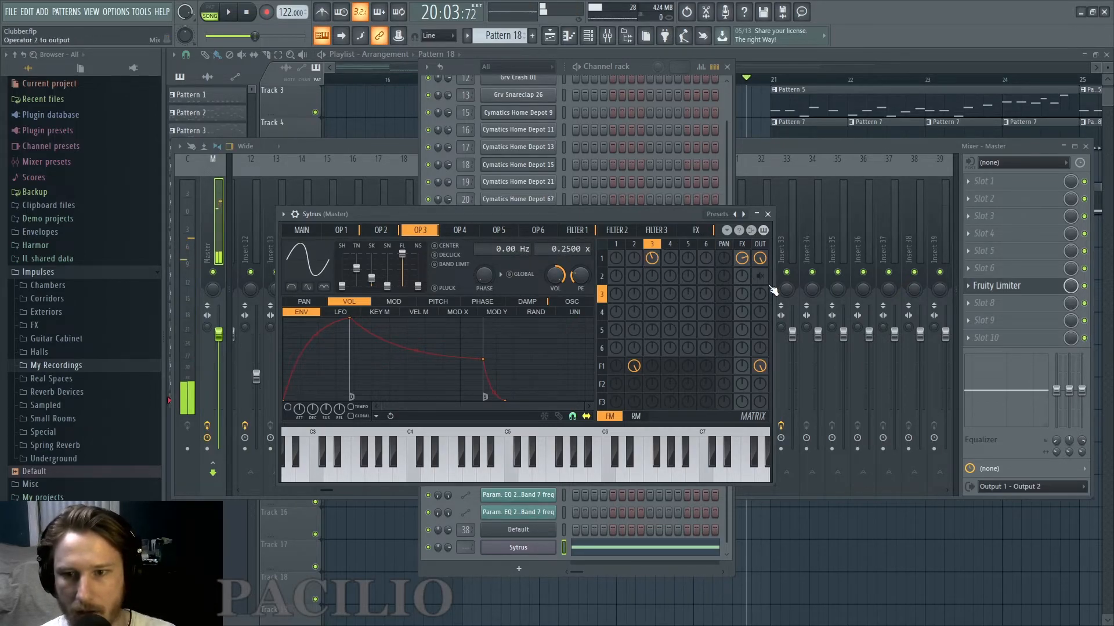
left_click(577, 230)
left_click_drag(411, 255, 412, 254)
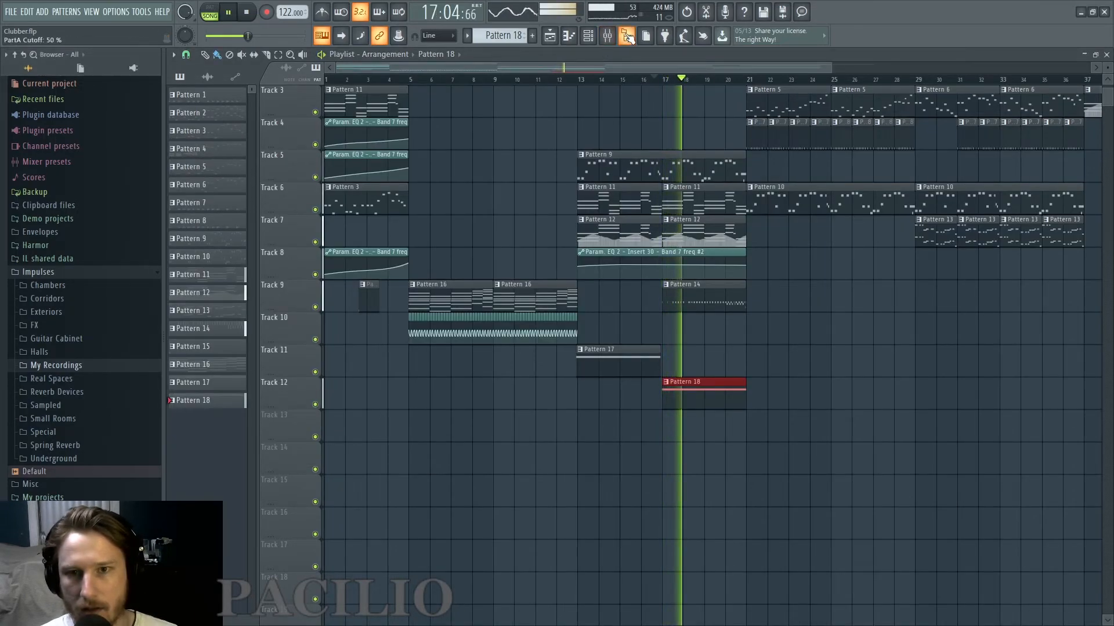
Hide the browser, stop playback and assign the Sytrus channel to mixer insert 39.
left_click(626, 36)
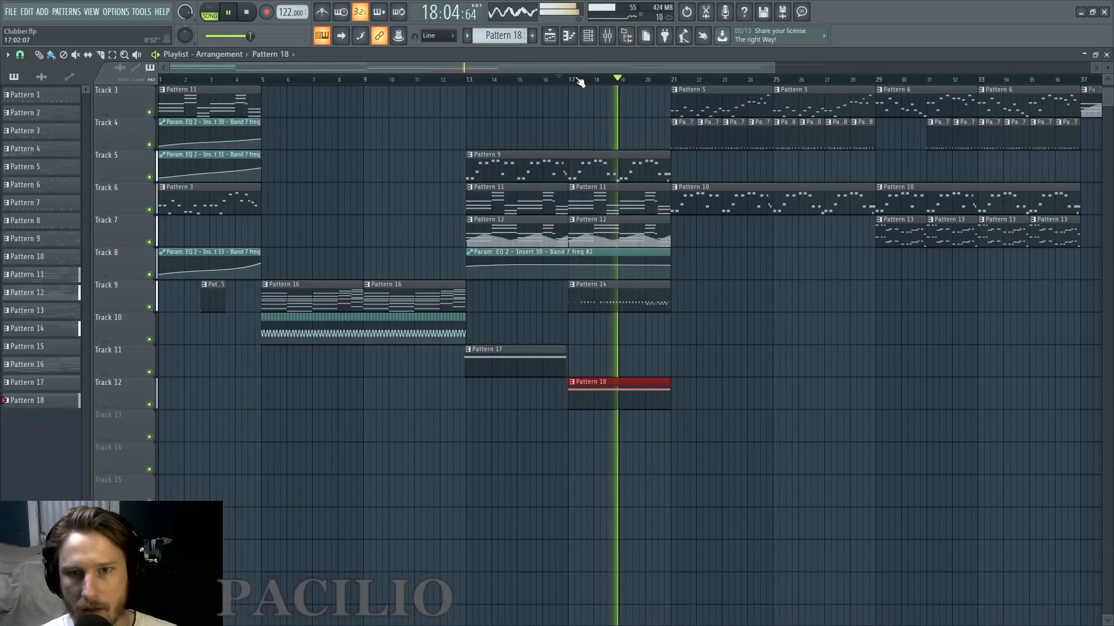
left_click(609, 36)
key("F6")
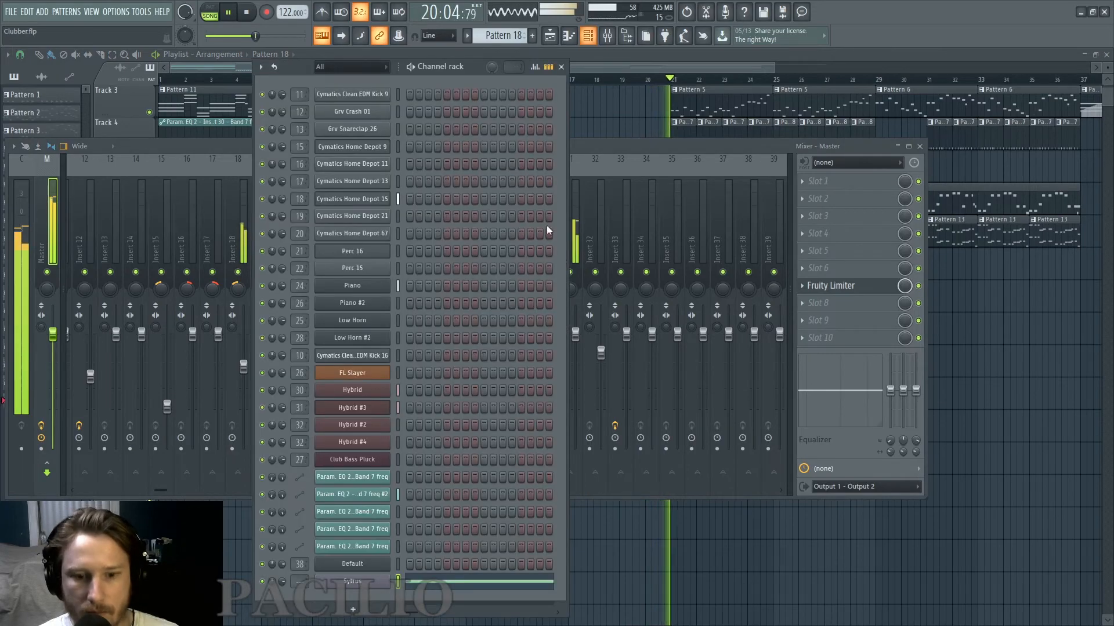
key("space")
key("ctrl+l")
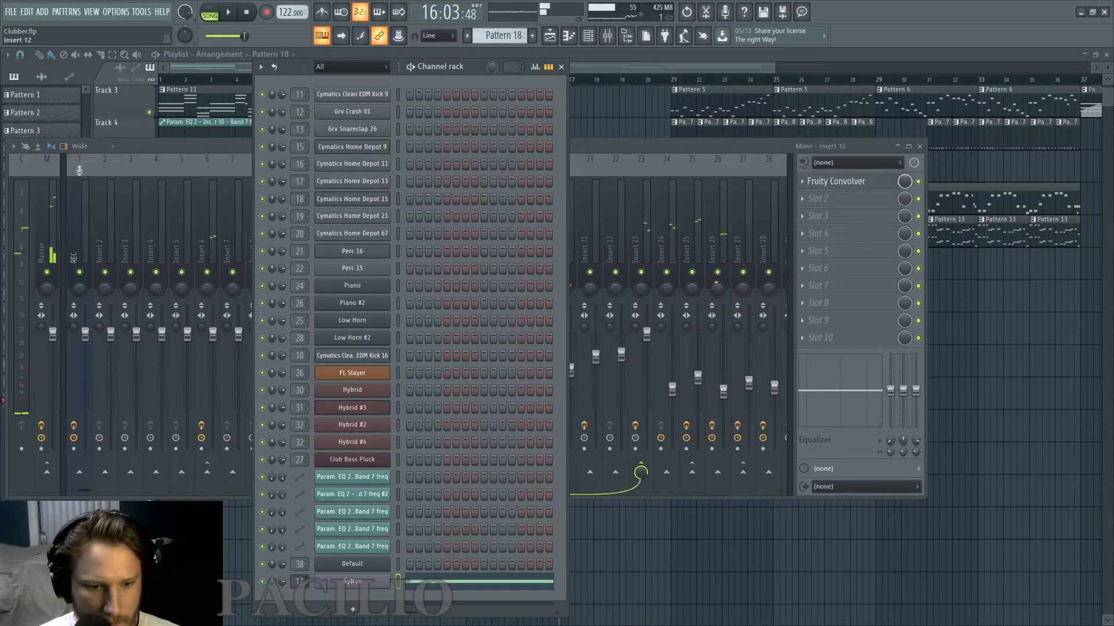
left_click_drag(300, 582, 299, 549)
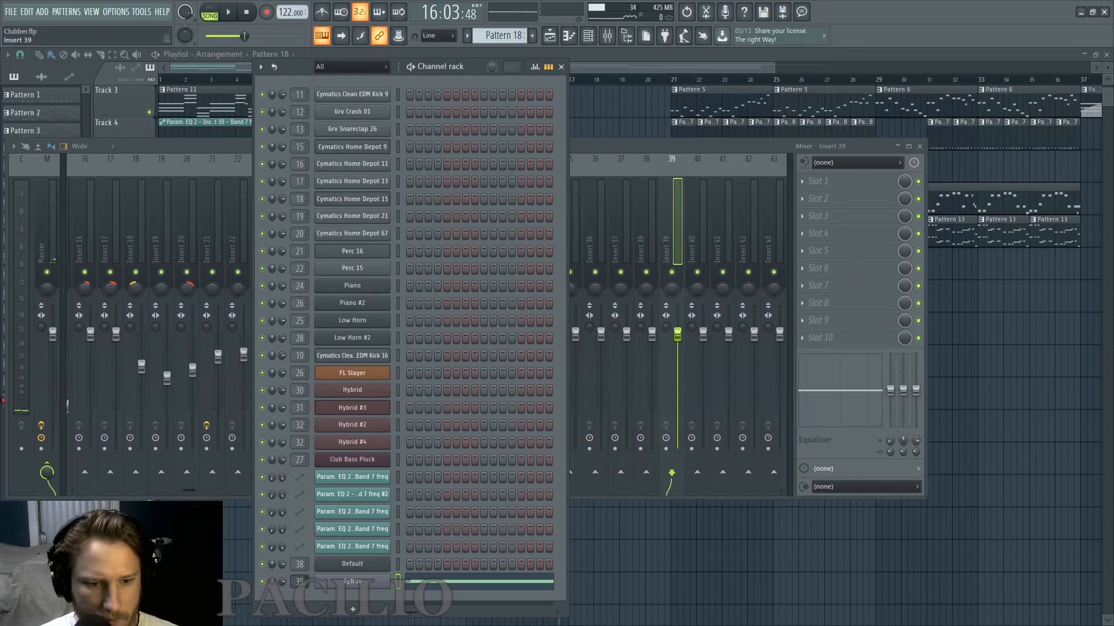
Lower the volume of mixer insert 39 and play the song to judge its level.
left_click(624, 166)
left_click_drag(677, 334, 677, 379)
key("space")
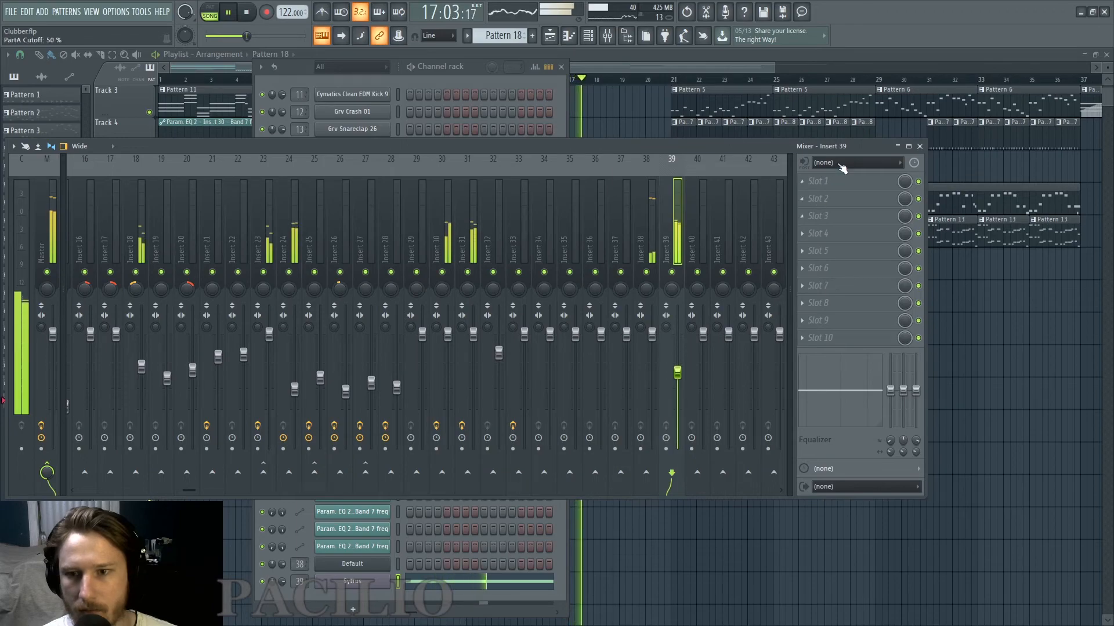
Add Fruity Parametric EQ 2 to insert 39 and make band 1 a Gentle 4 high-pass with a raised cutoff.
left_click(819, 181)
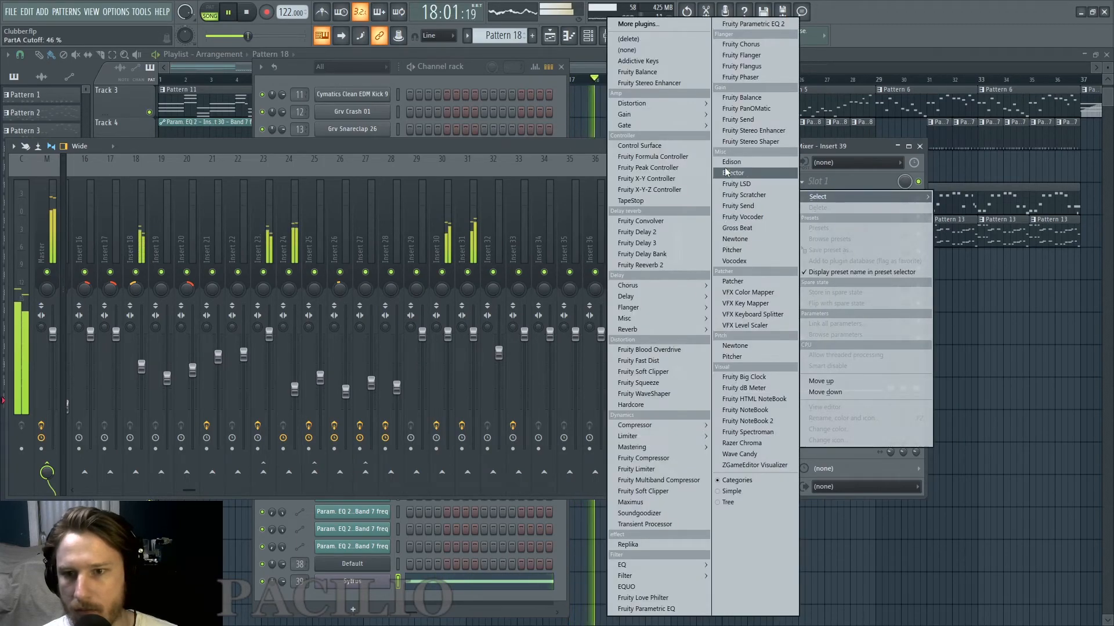
left_click(753, 24)
key("space")
scroll(283, 141, "down", 2)
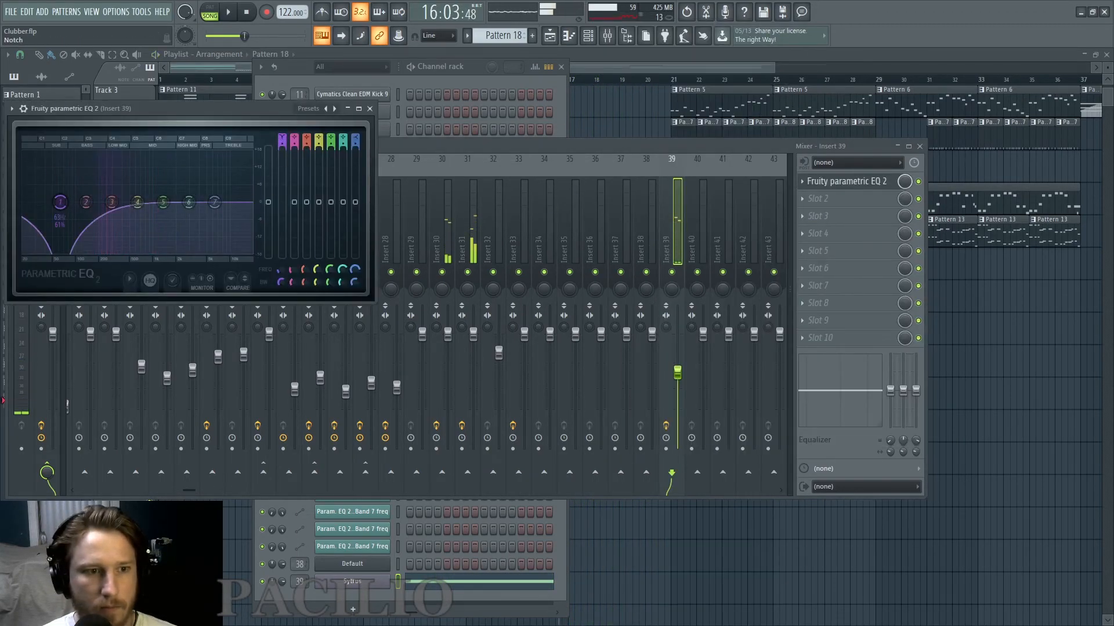
left_click_drag(282, 146, 282, 137)
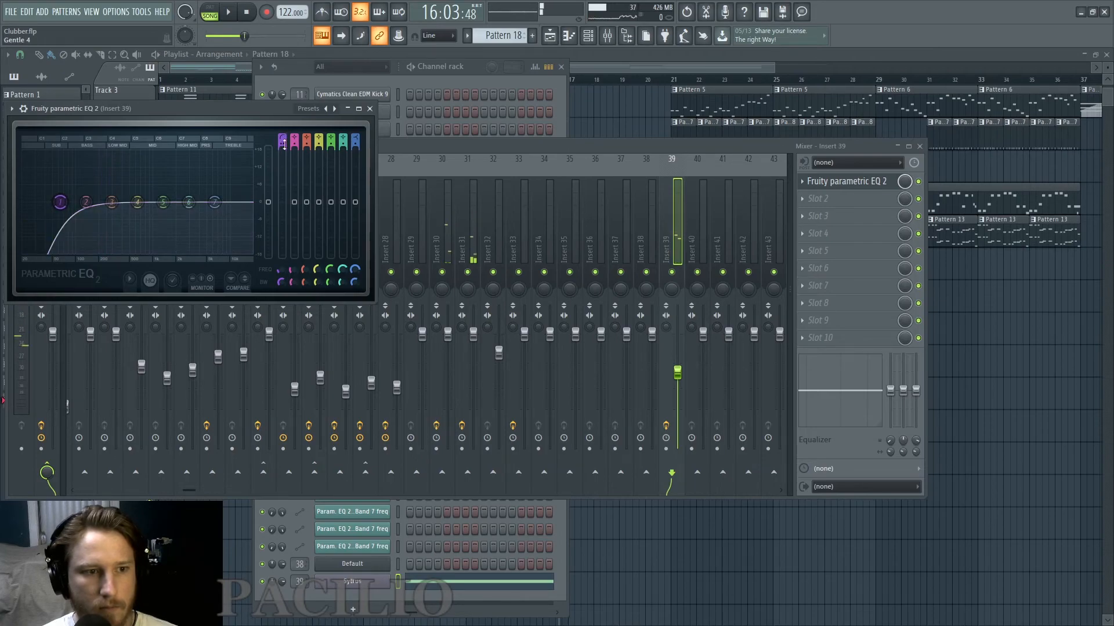
key("space")
left_click_drag(281, 270, 280, 254)
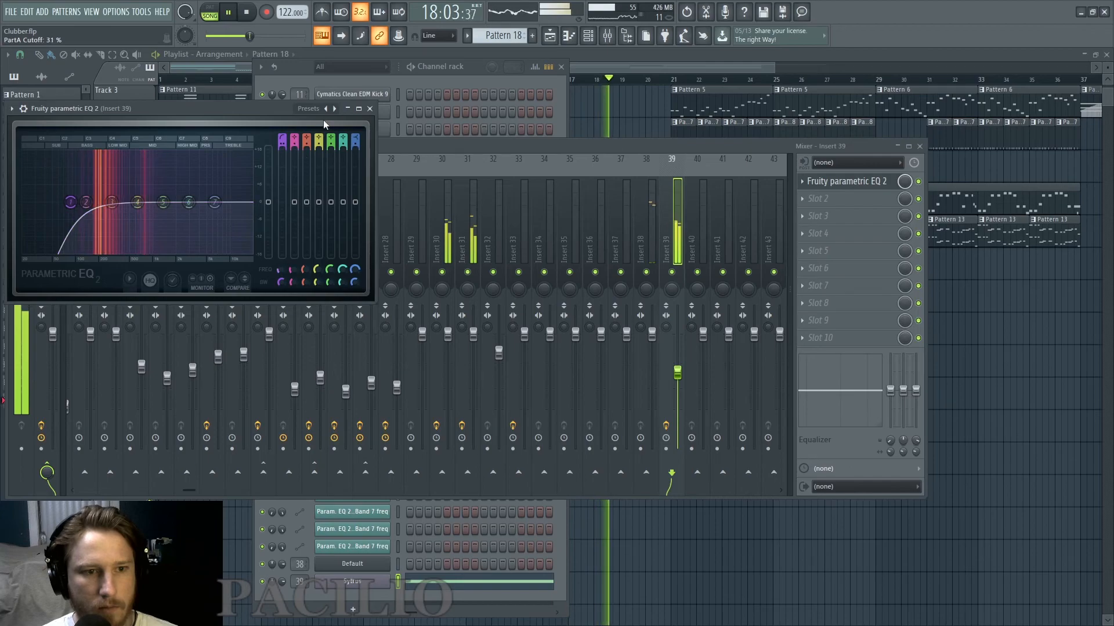
left_click(370, 109)
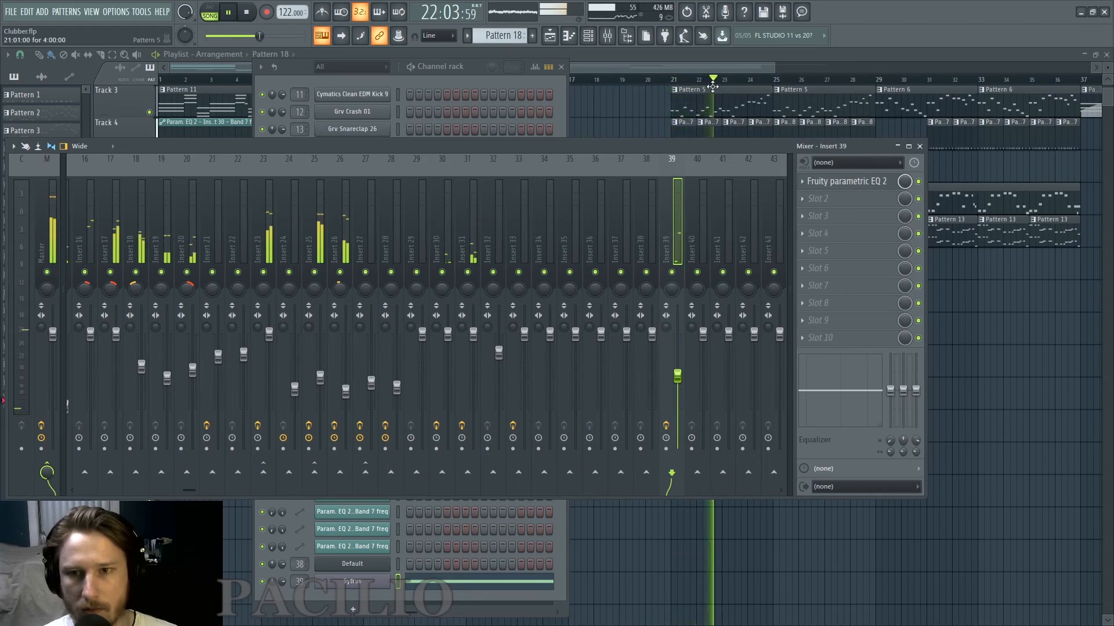
Stop playback and review the whole arrangement in the playlist through bar 41.
left_click(717, 67)
key("space")
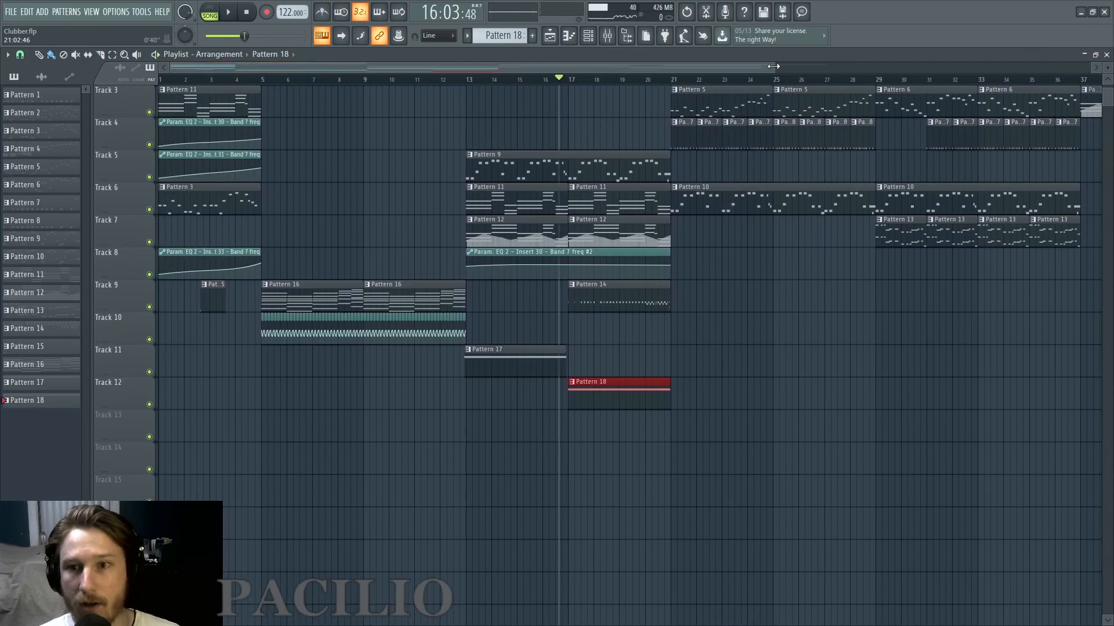
left_click_drag(773, 67, 257, 70)
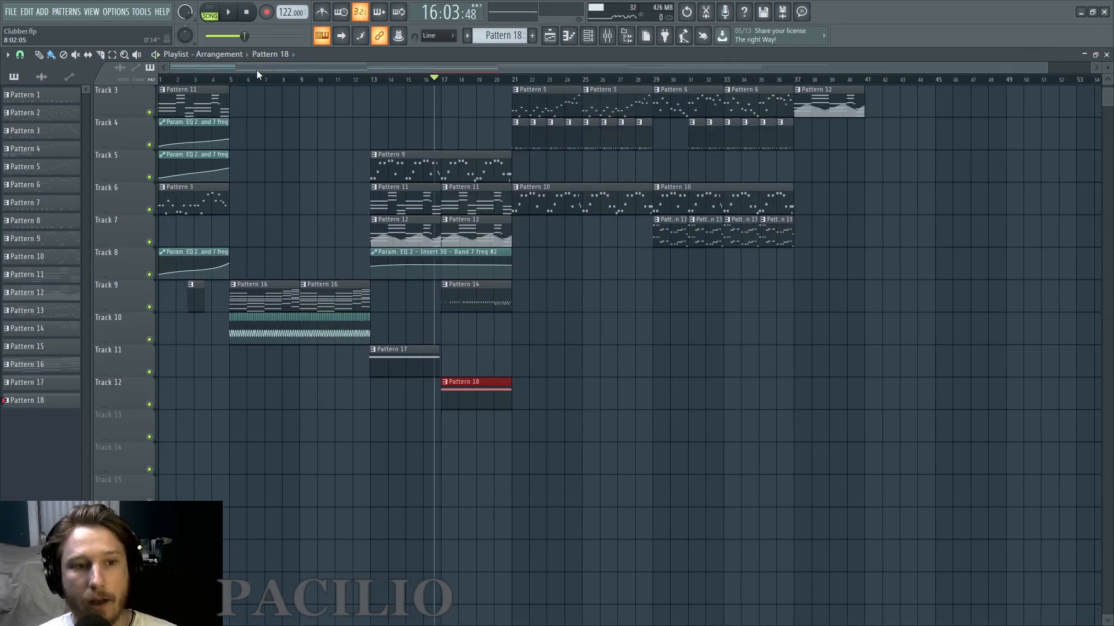